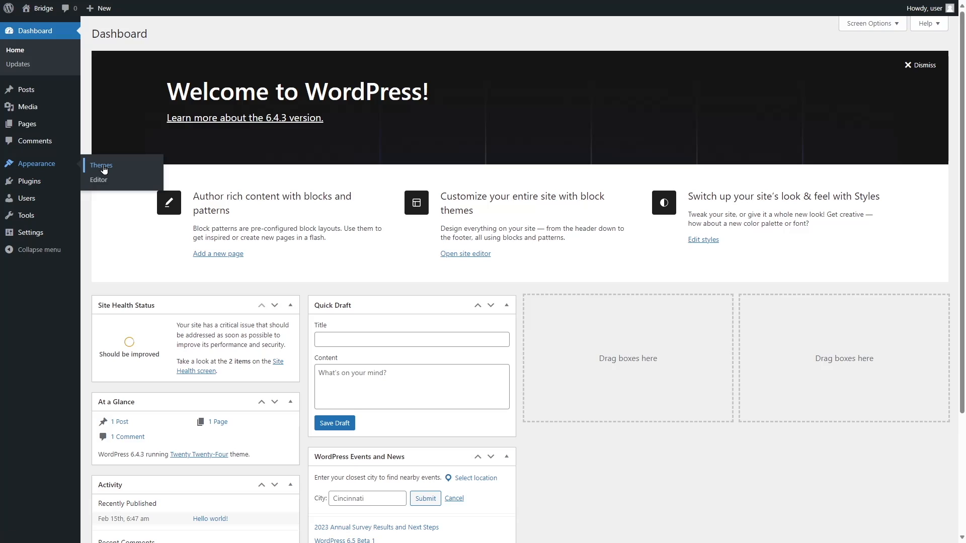
Find the Kadence theme among the popular themes, open its details preview, then install and activate it
click(103, 165)
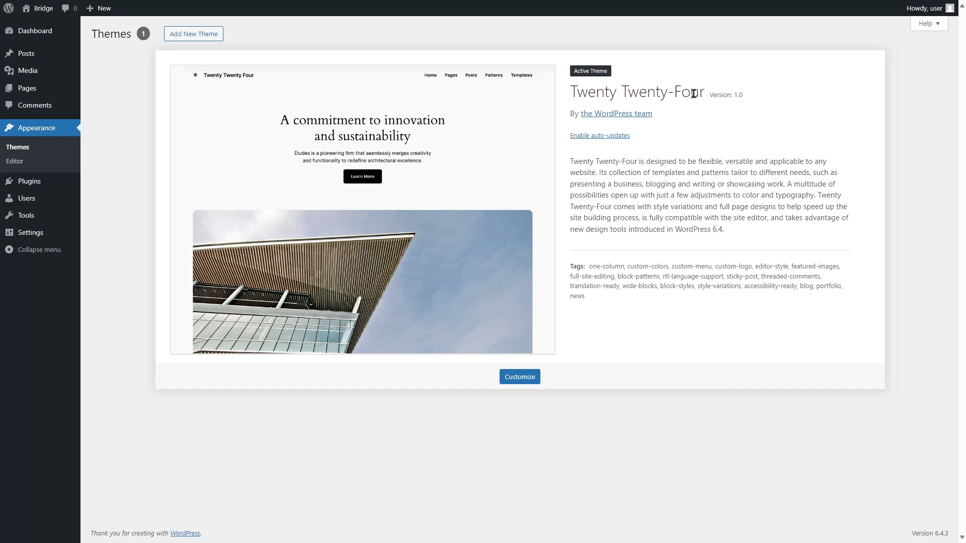
click(198, 40)
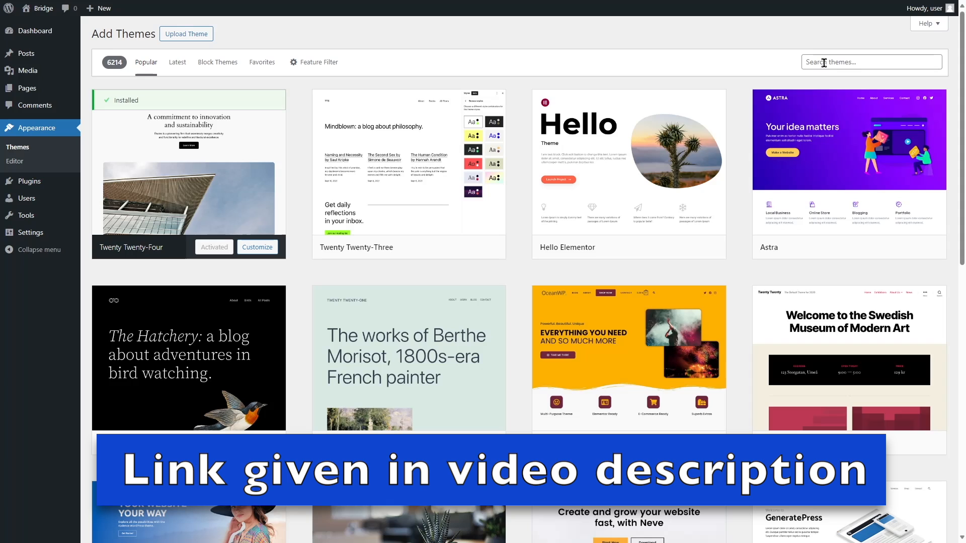
scroll(586, 80, down, 3)
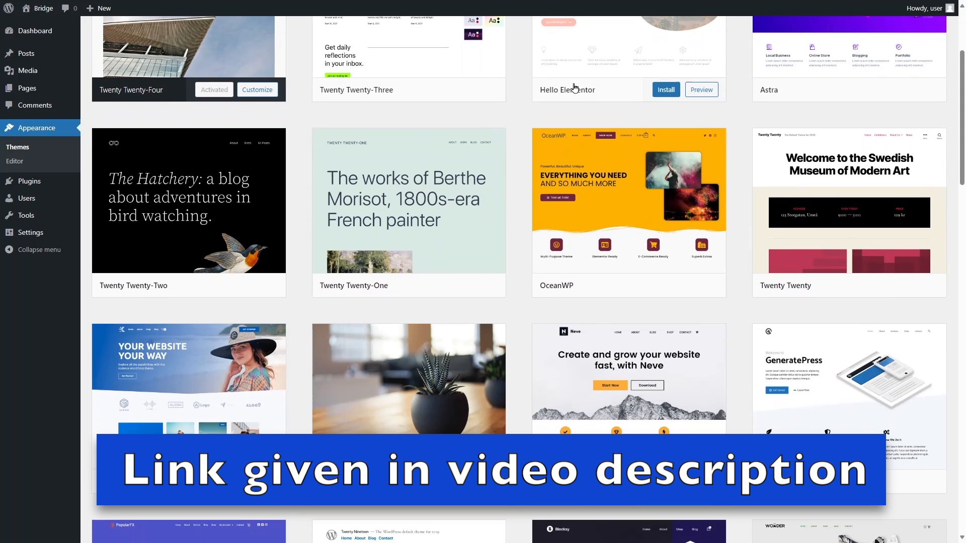
mouse_move(200, 376)
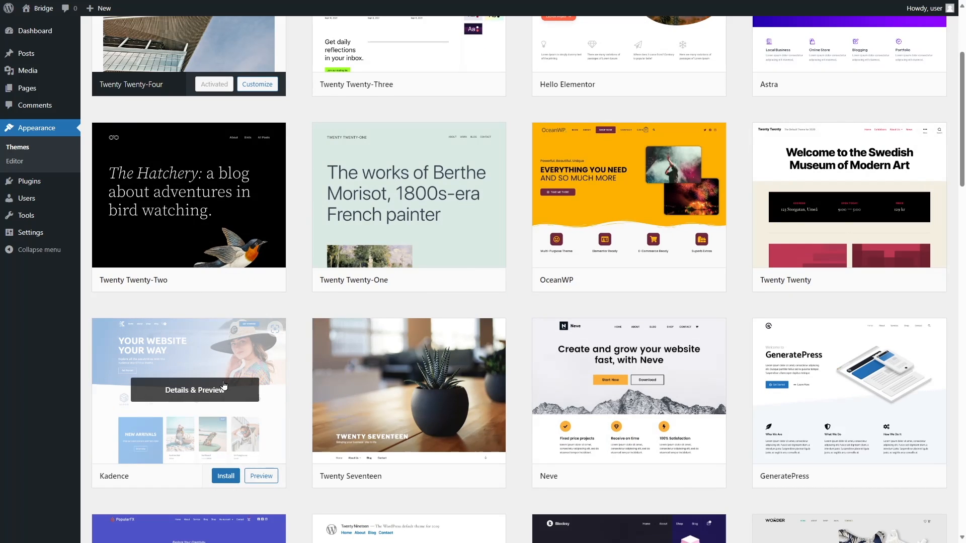
mouse_move(463, 328)
mouse_move(234, 364)
click(192, 389)
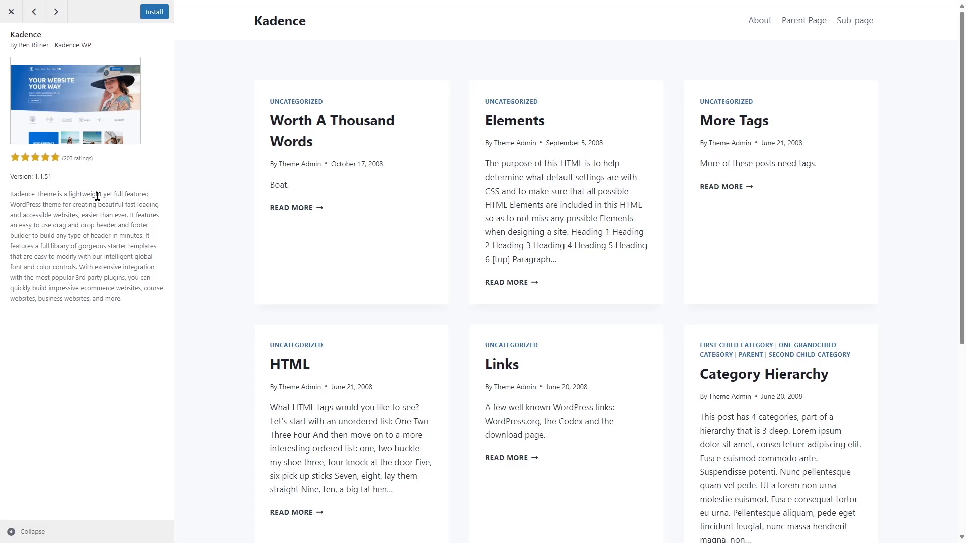
click(154, 17)
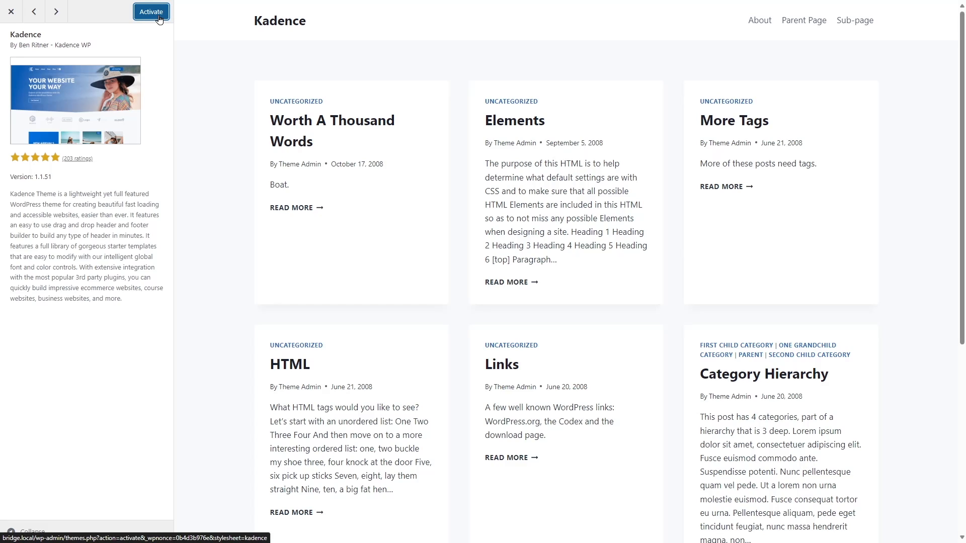
click(151, 11)
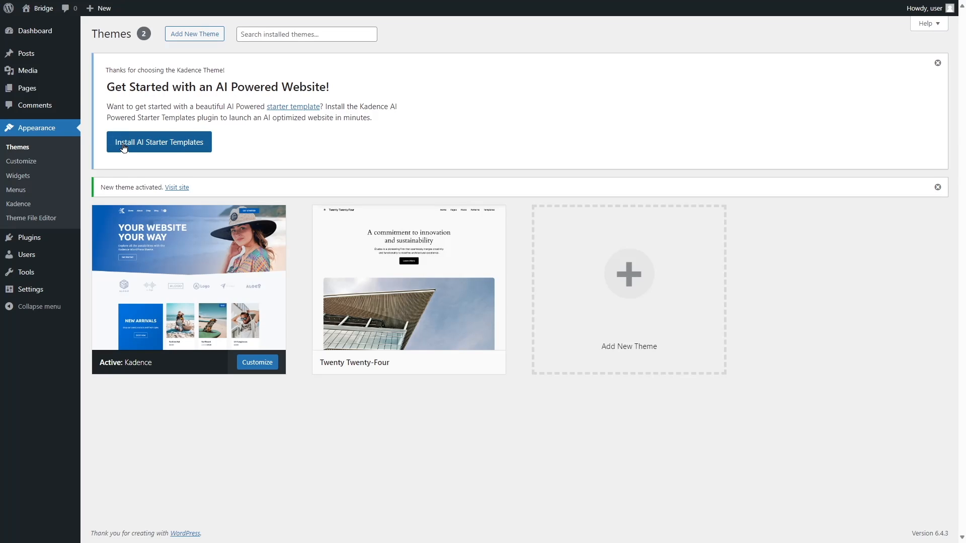
Install the AI Starter Templates, activate Kadence AI, and connect the site with the free limited-use option
click(152, 145)
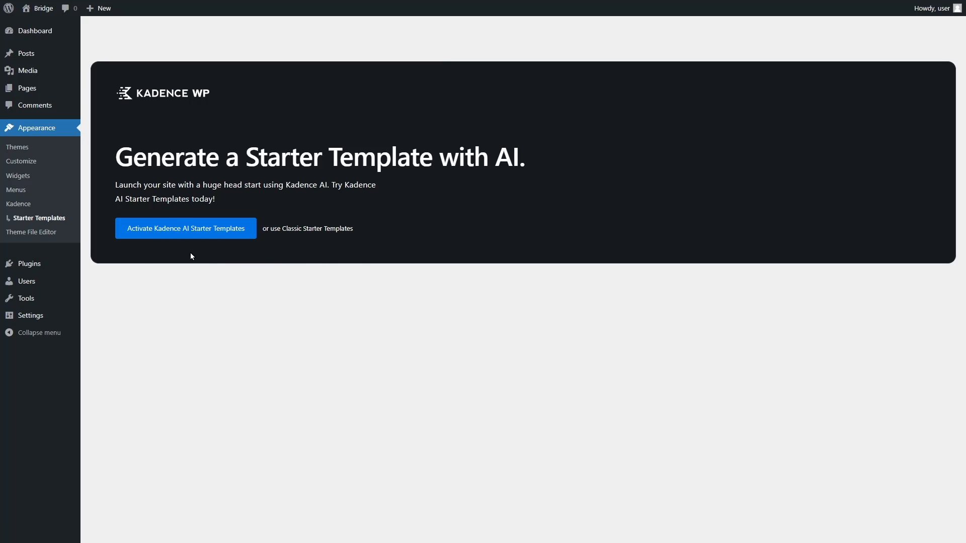
click(230, 235)
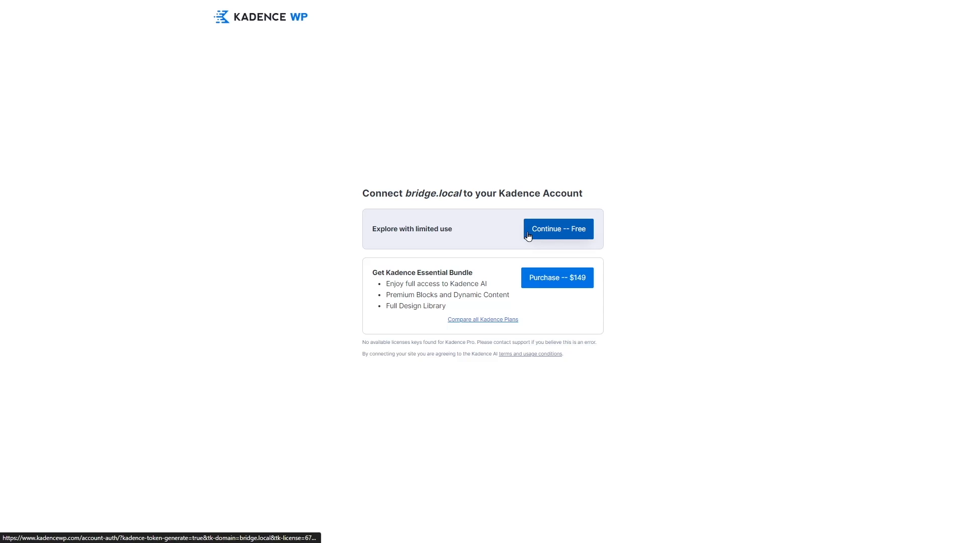
click(572, 236)
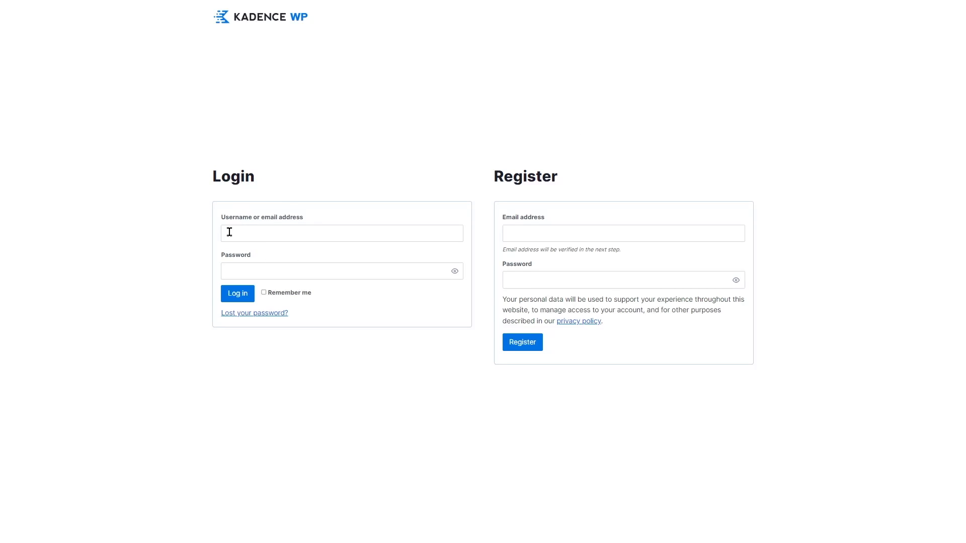
Register a Kadence account with the email address and password, and verify it with the emailed 6-digit code
click(271, 231)
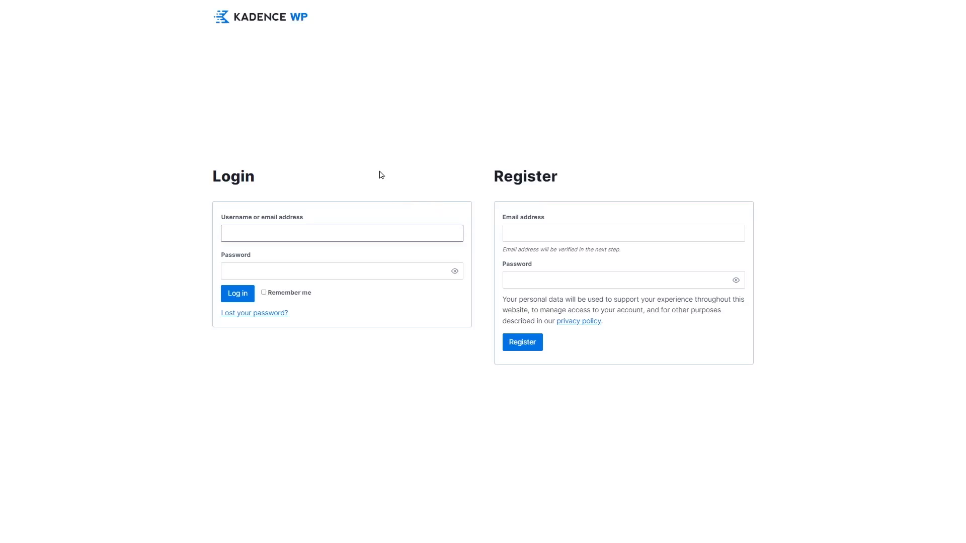
click(424, 137)
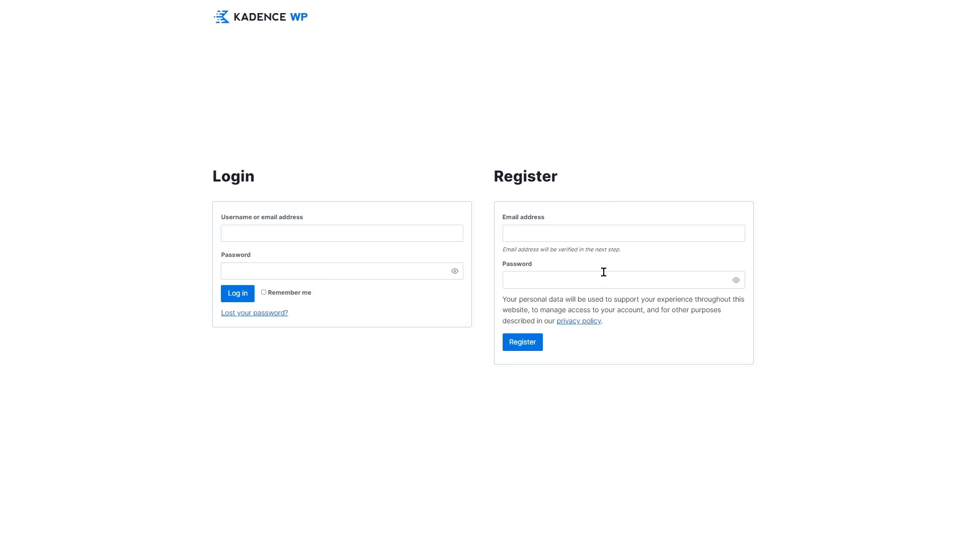
click(510, 228)
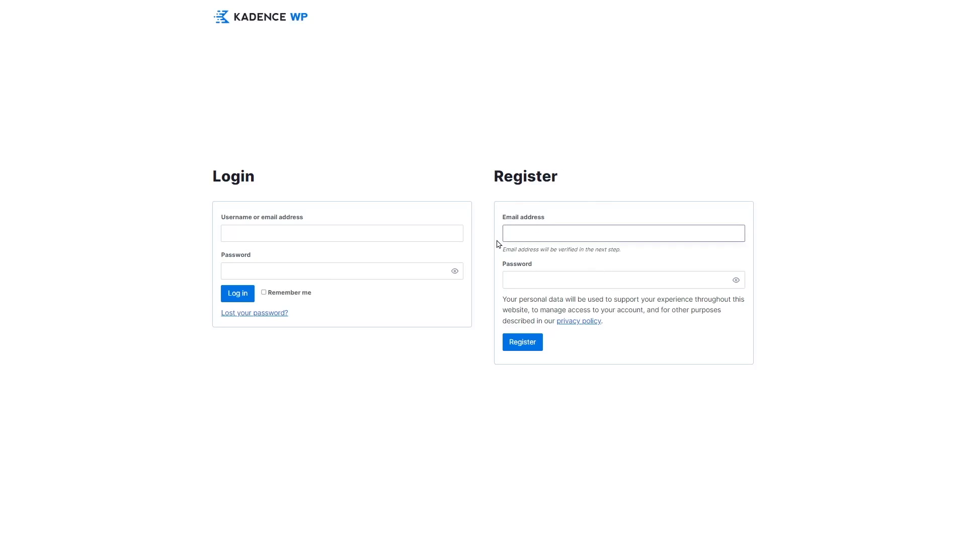
key(ctrl+v)
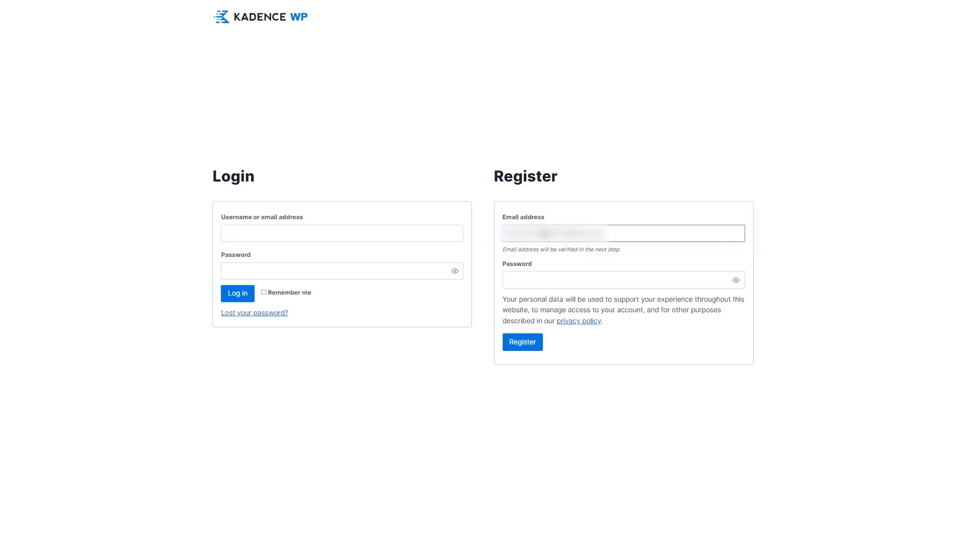
click(550, 275)
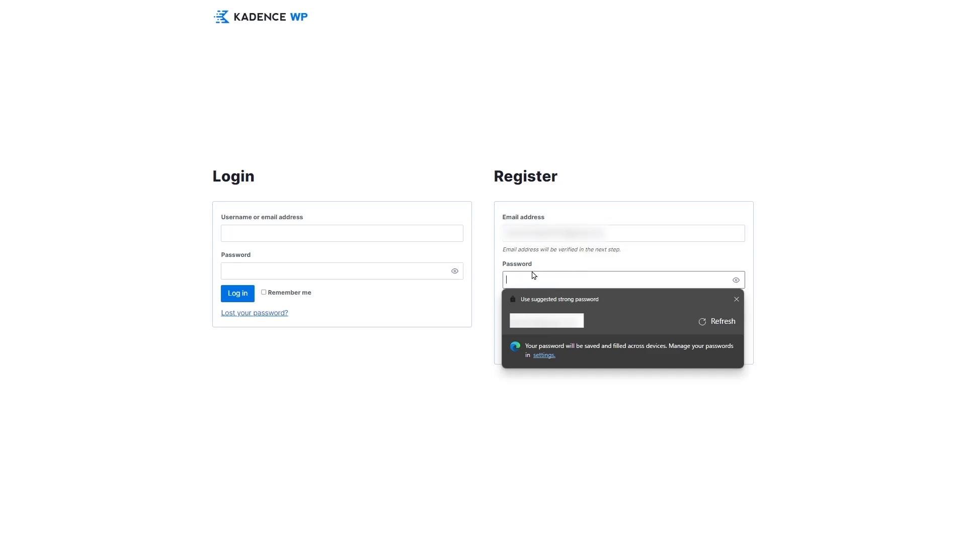
key(ctrl+v)
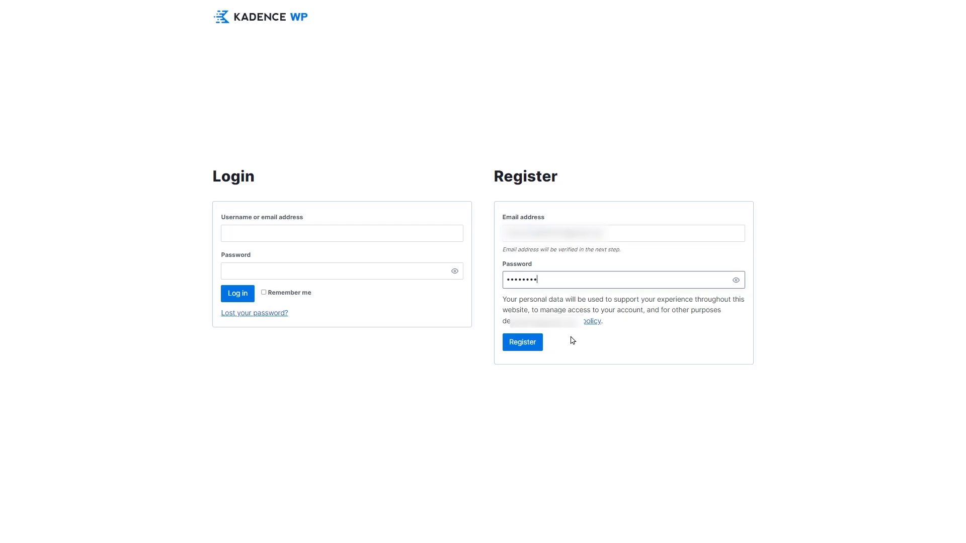
click(521, 352)
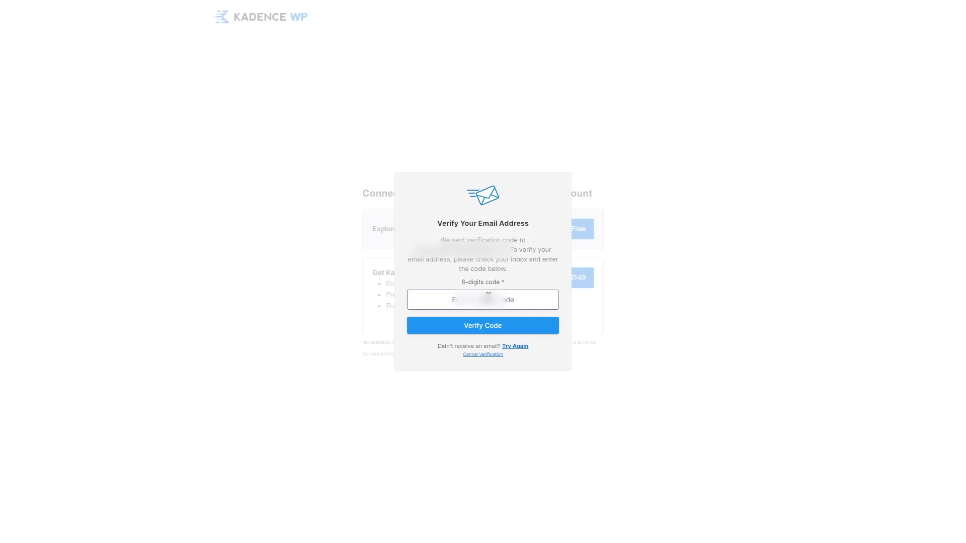
key(ctrl+v)
click(492, 330)
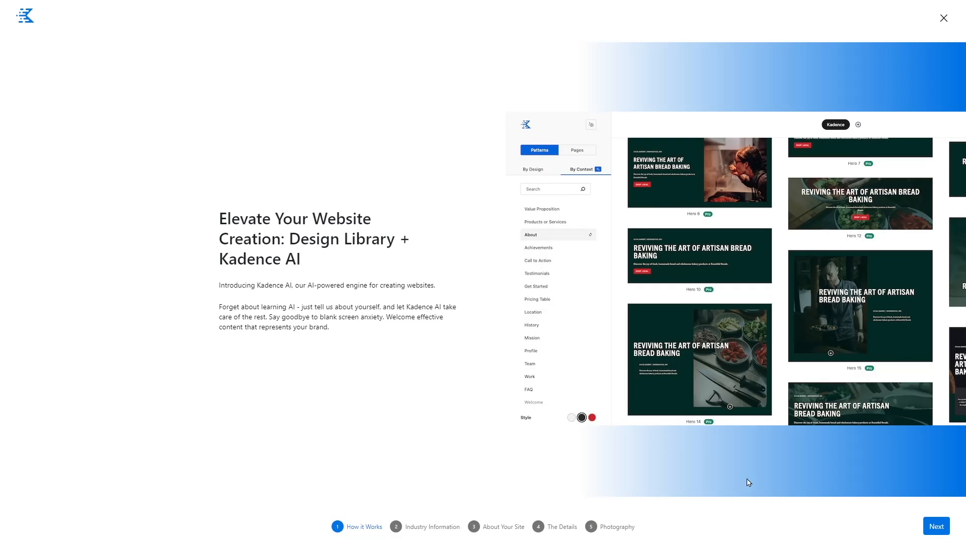
Proceed from the Kadence AI introduction to Industry Information and look through the real-life example profiles
click(935, 529)
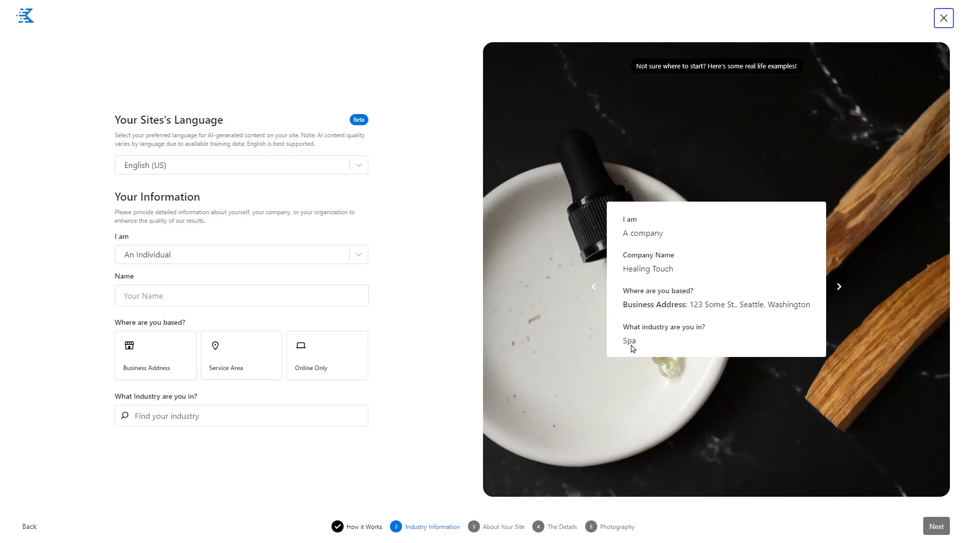
click(838, 287)
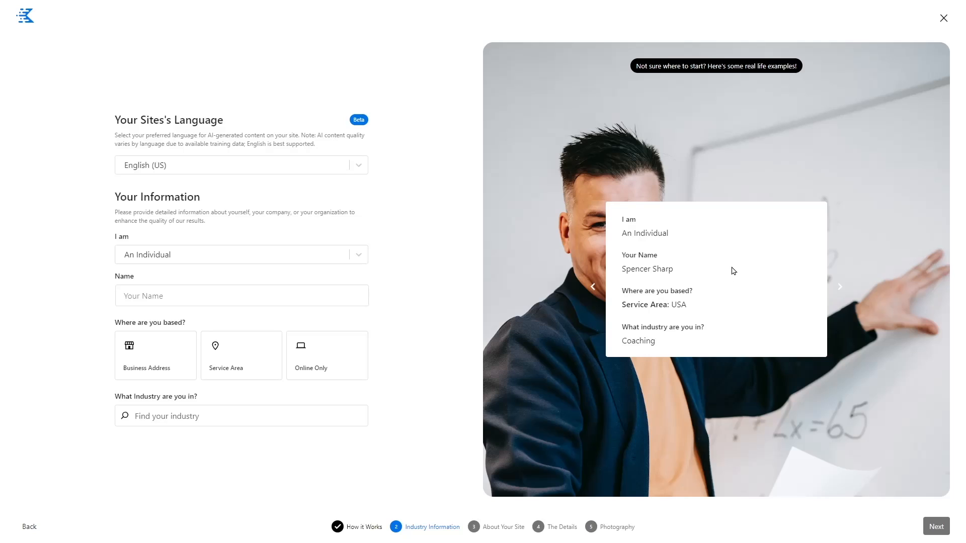
click(838, 287)
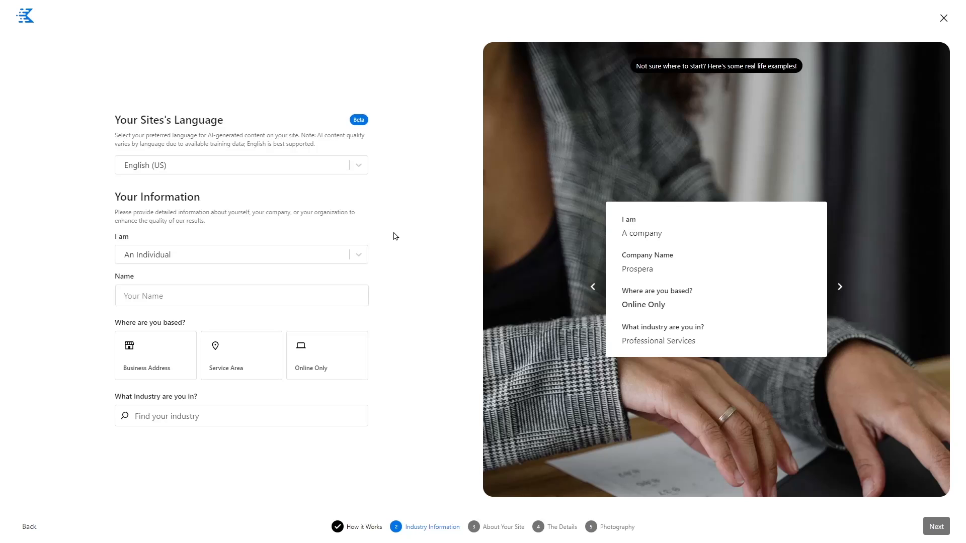
Choose English (US) as the site language and identify the site owner as A Company named "Bridge Digital"
click(359, 167)
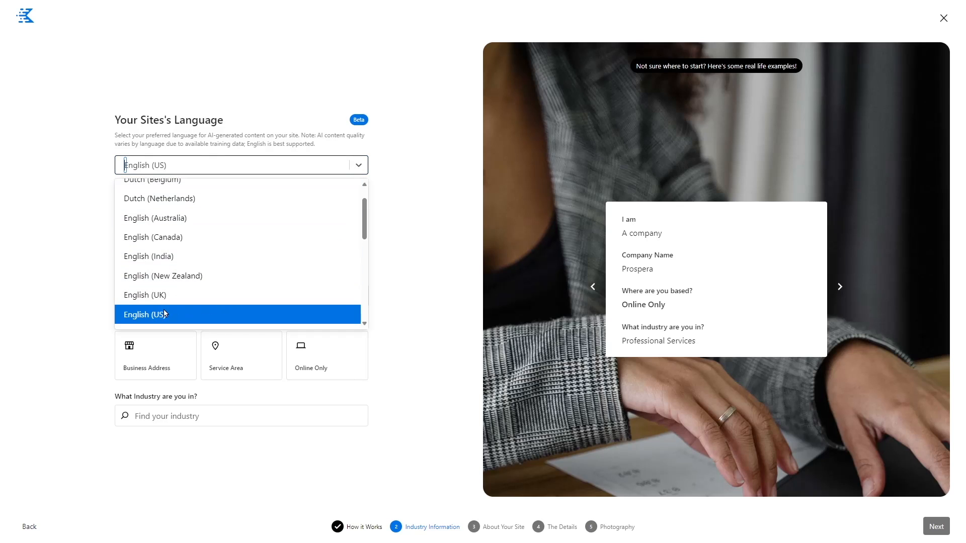
click(222, 312)
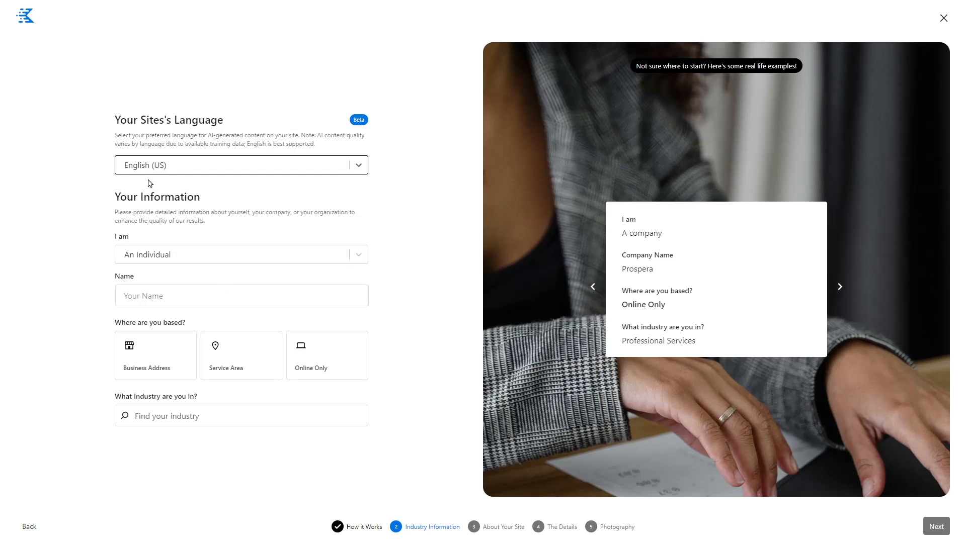
click(142, 258)
click(137, 276)
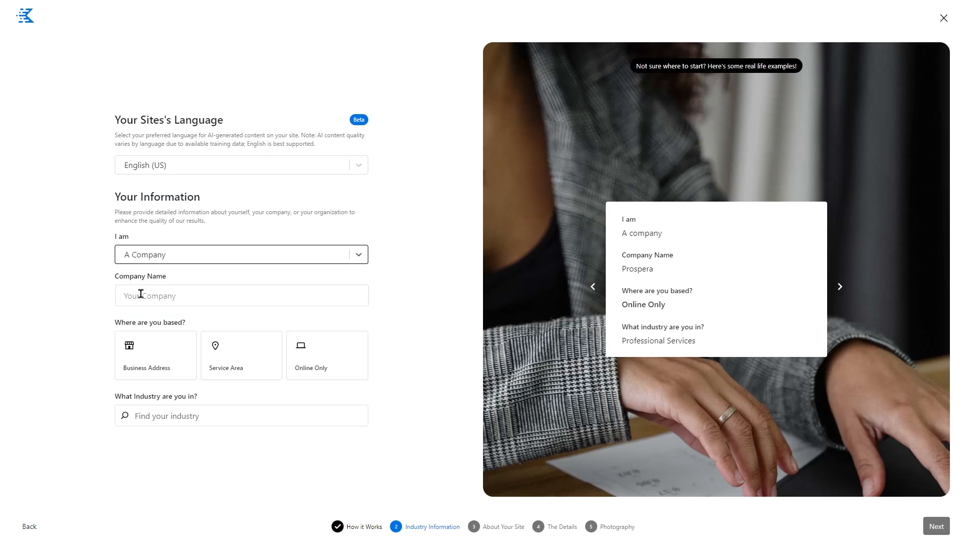
click(172, 295)
text(Bridge Digital)
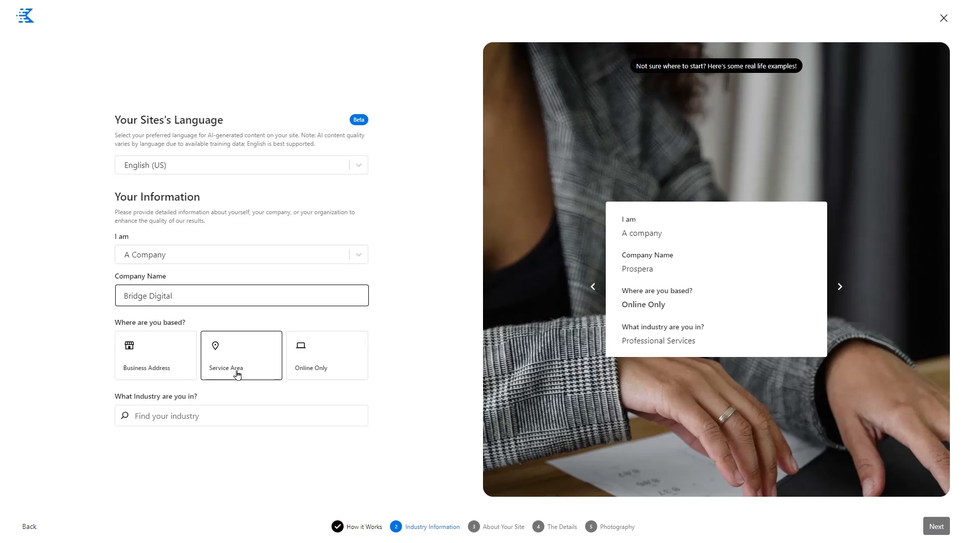
Compare the Business Address and Service Area location options, and set the company's base to Online Only
click(333, 355)
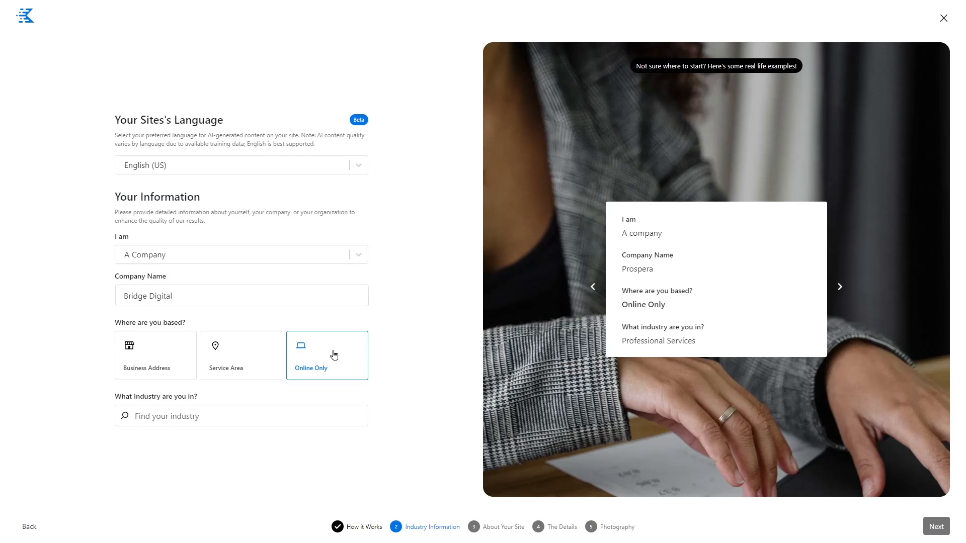
click(143, 355)
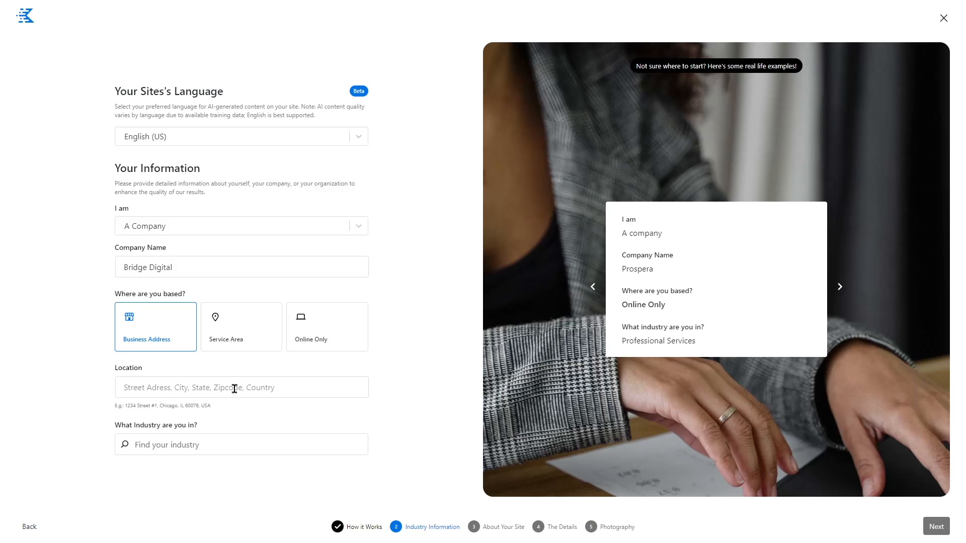
click(234, 341)
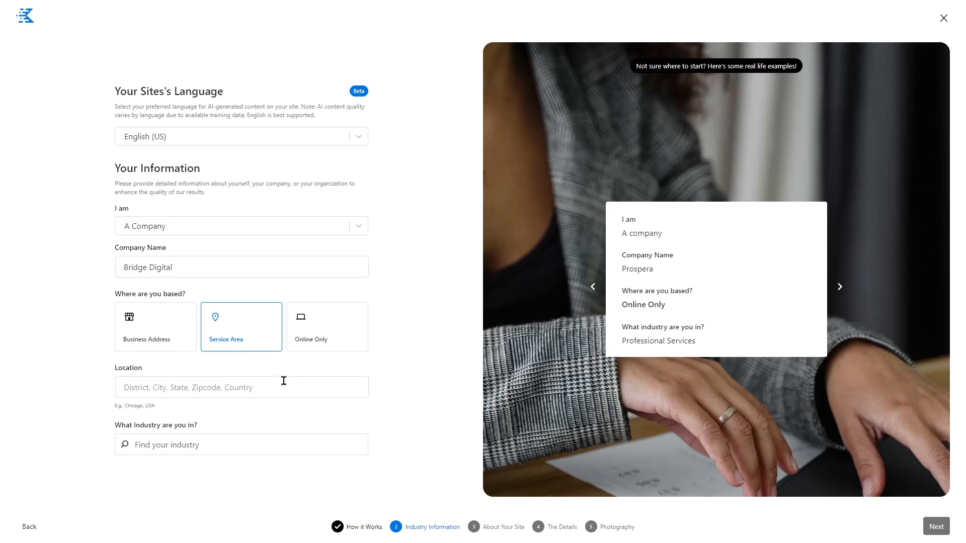
click(308, 343)
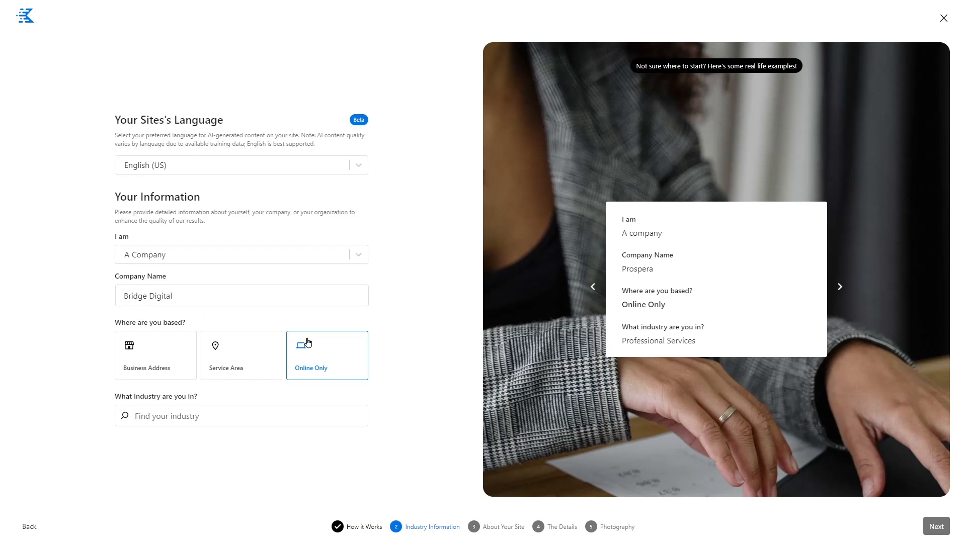
Search the industries for "Digital Market", set the industry to Digital Marketing Agency, and continue to About Your Site
click(155, 419)
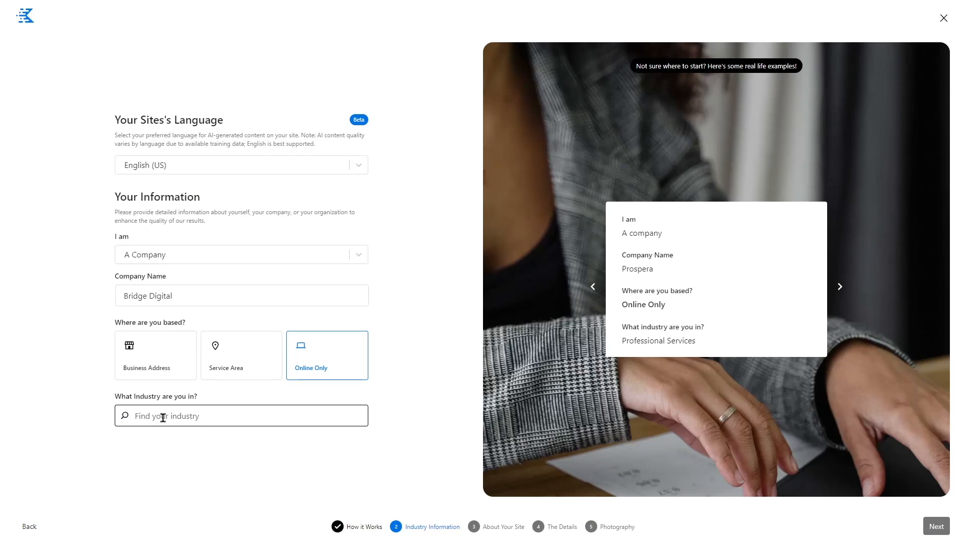
text(Digital)
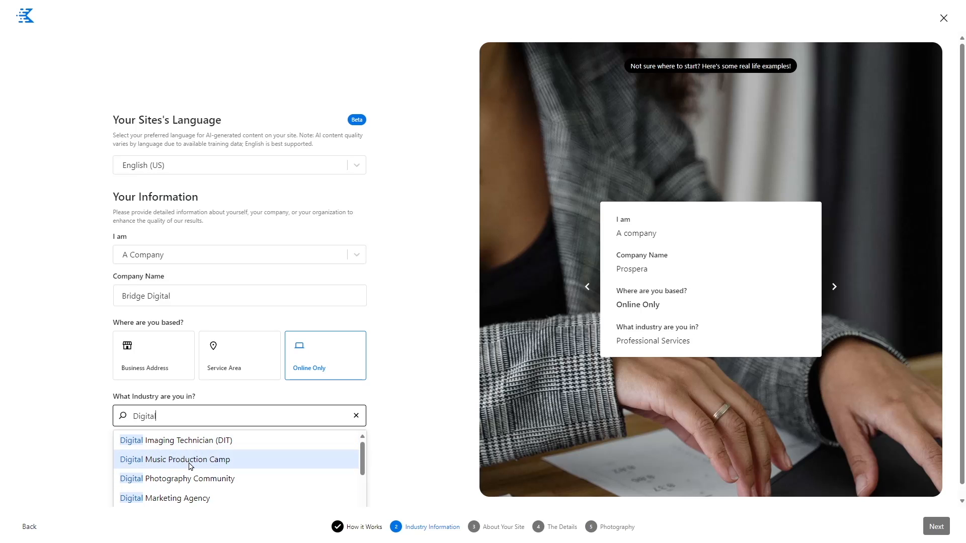
scroll(230, 485, down, 1)
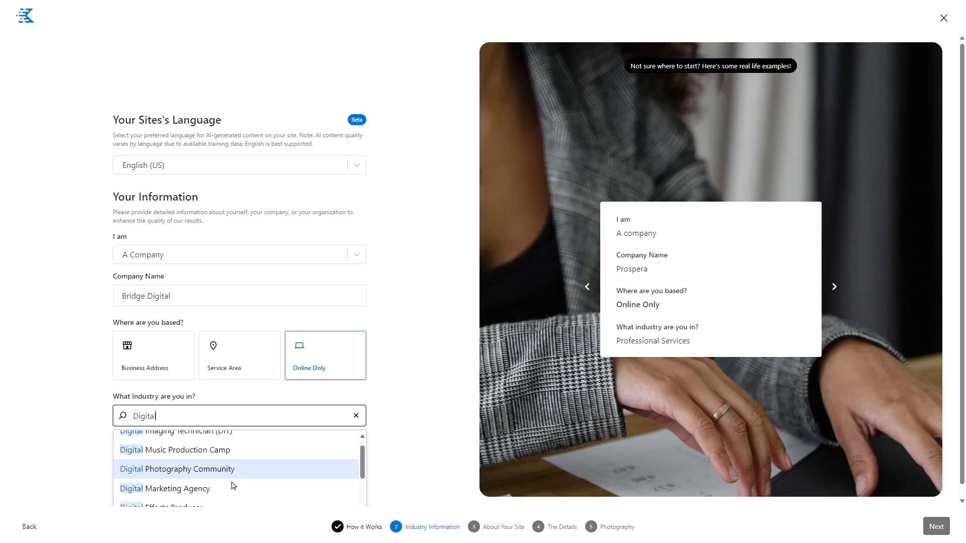
scroll(191, 491, down, 2)
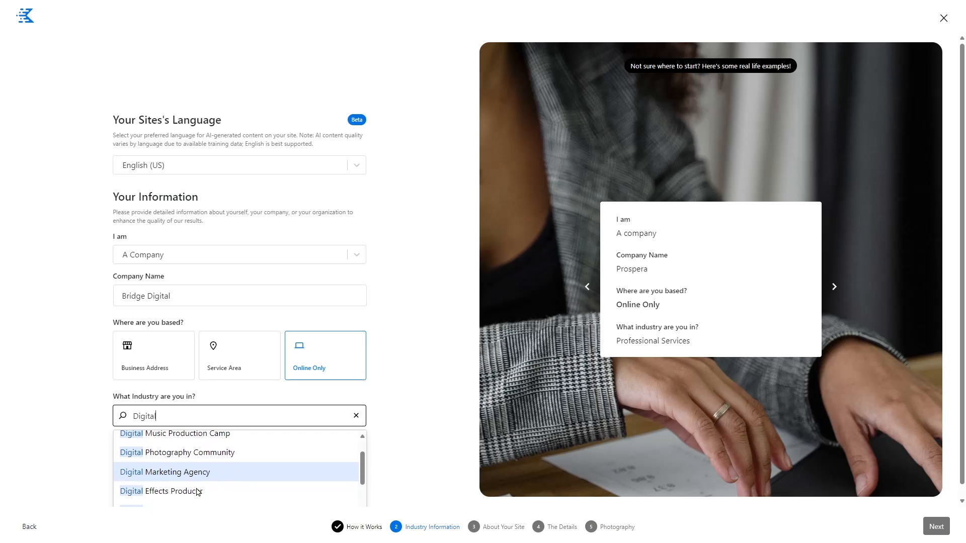
scroll(199, 482, down, 1)
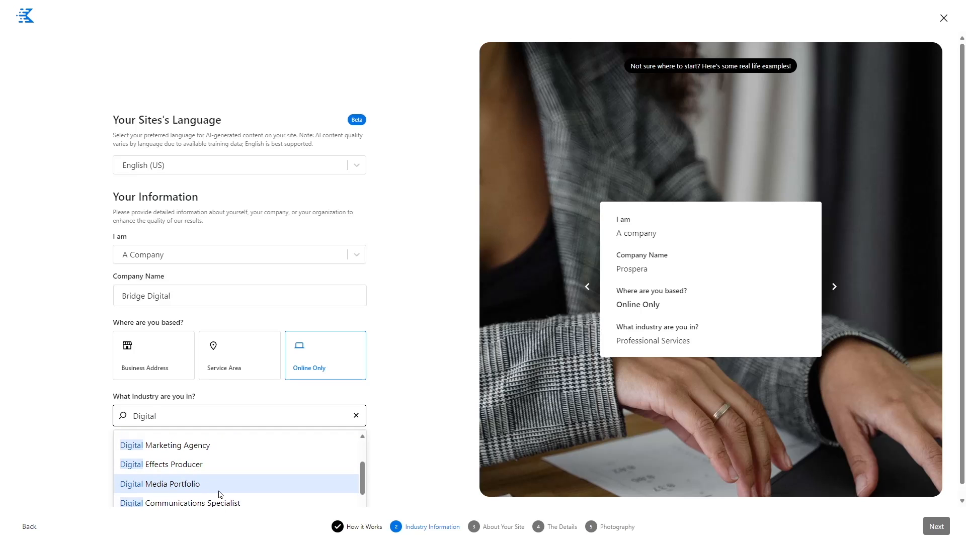
scroll(214, 490, down, 1)
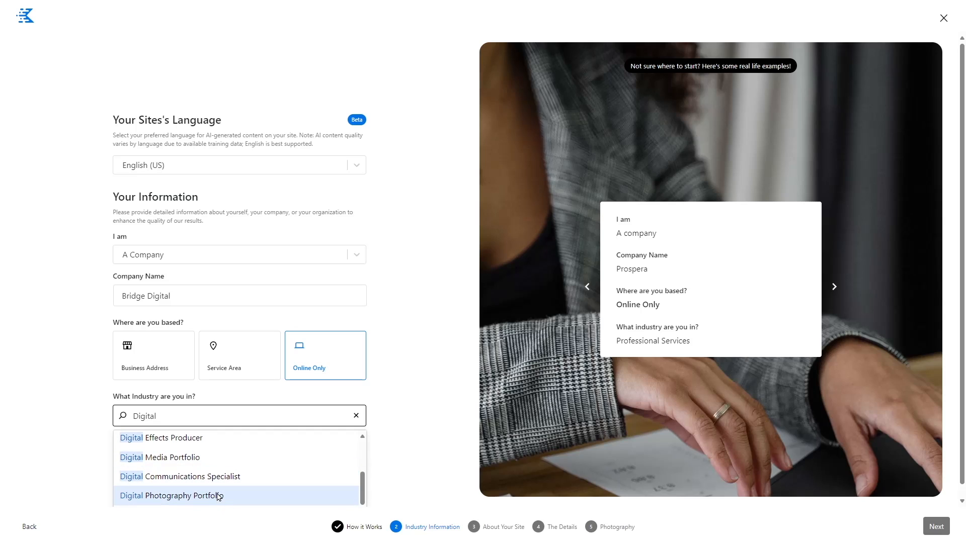
scroll(219, 497, up, 2)
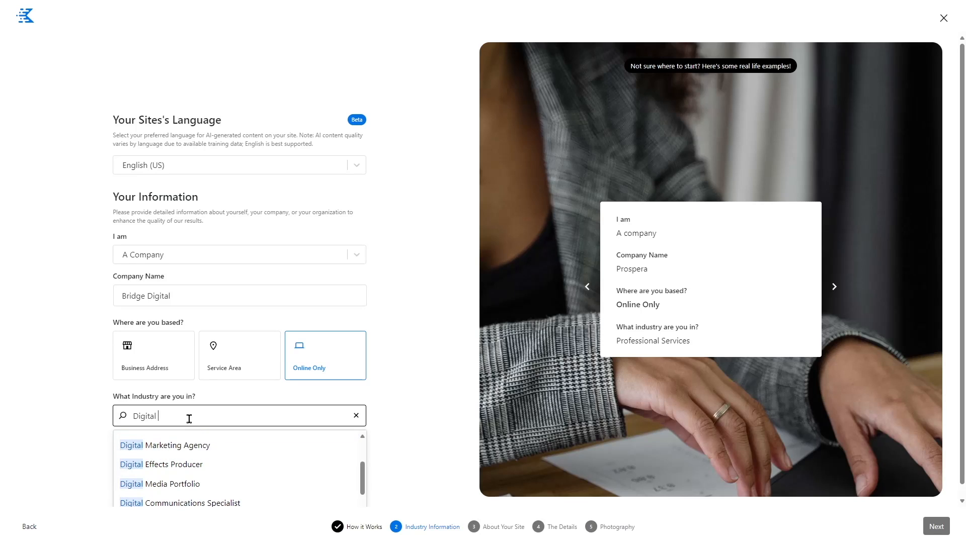
text(Market)
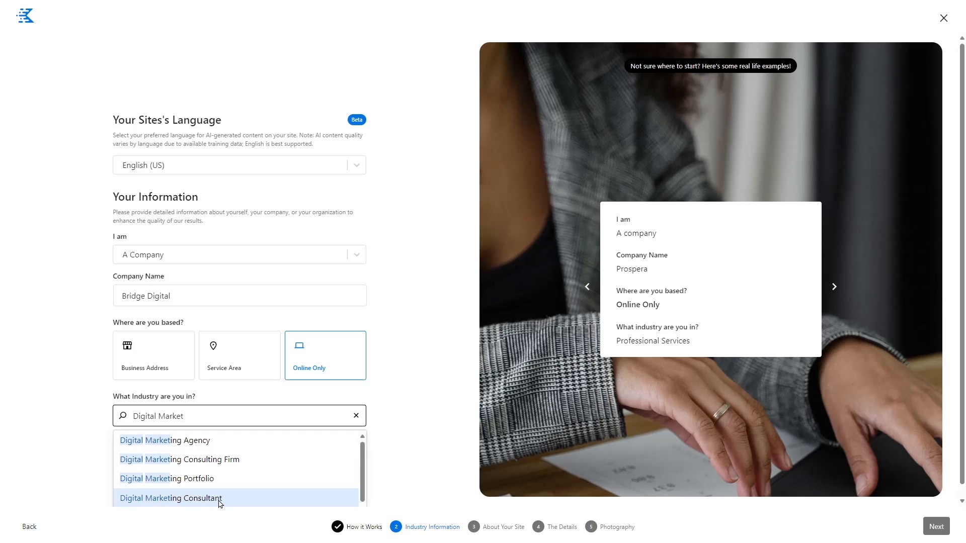
click(218, 446)
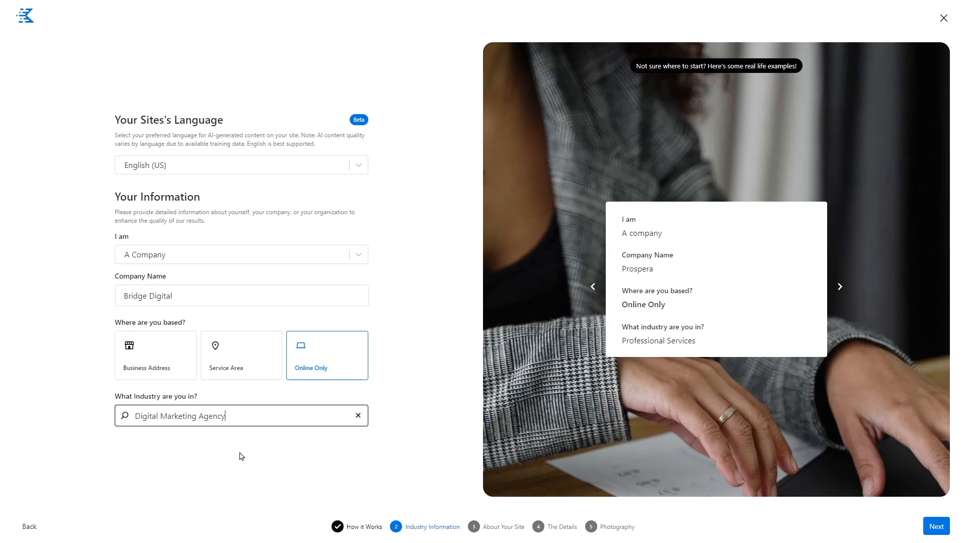
click(940, 527)
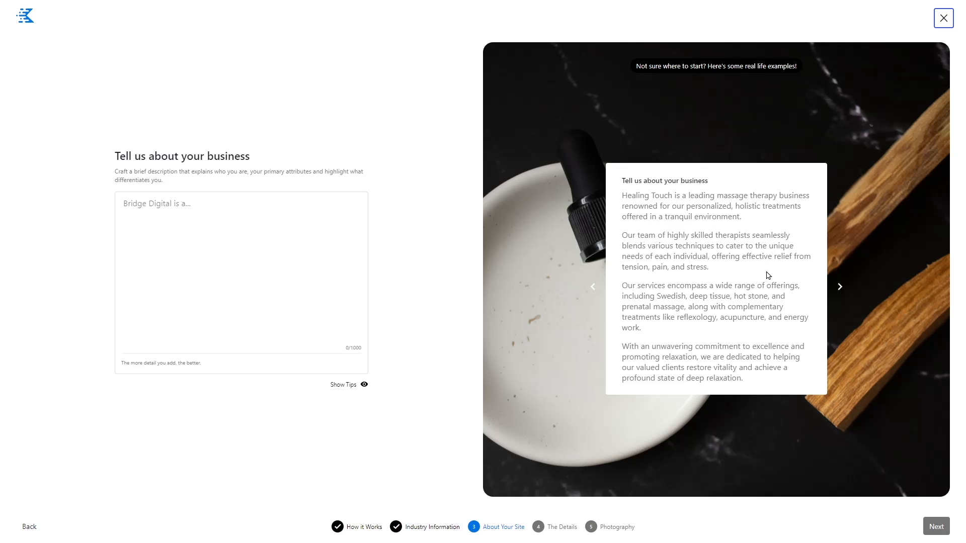
Describe the business as a digital marketing agency offering content marketing, SEO, email, pay-per-click, social media marketing and consultancy, and accept the AI-improved copy
click(839, 287)
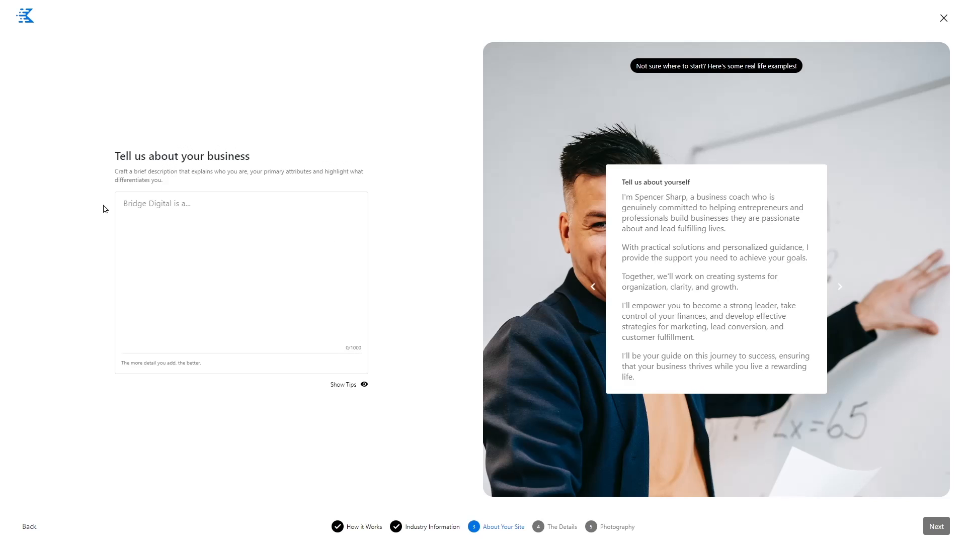
click(197, 274)
text(Digital Bridge is a Digital Marketing agency that provides all kind of digital marketing services to it's clients It provides services like Content Marketing, SEO, Email Marketing Pay-Per-Click campaigns, Social Media Marketing, etc.  We also provide consultancy to individuals and business. It is our mission to ensure the success of our clients. We measure our success through the happiness of our clients. With the rising competition in the digital space, it is essential for companies to level up their digital marketing. That's what we offer.)
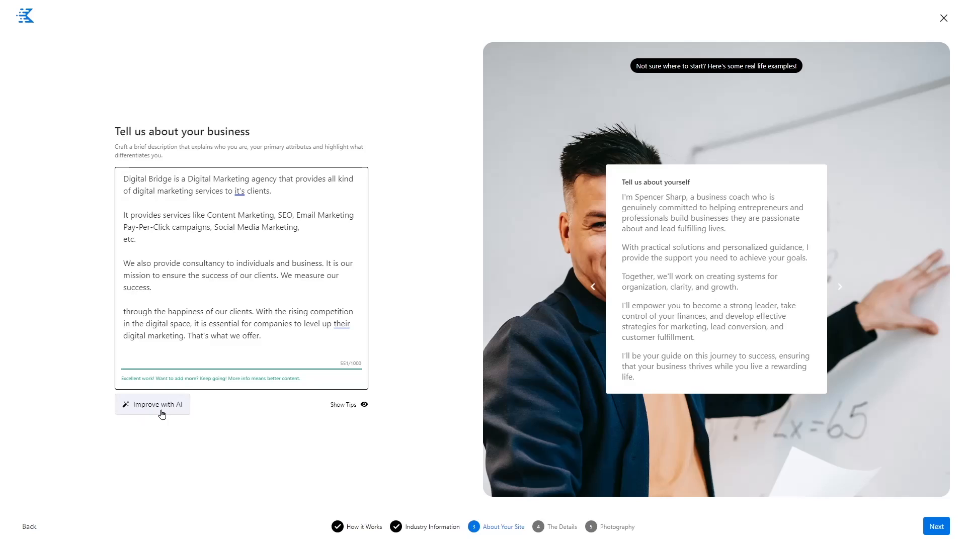
click(161, 414)
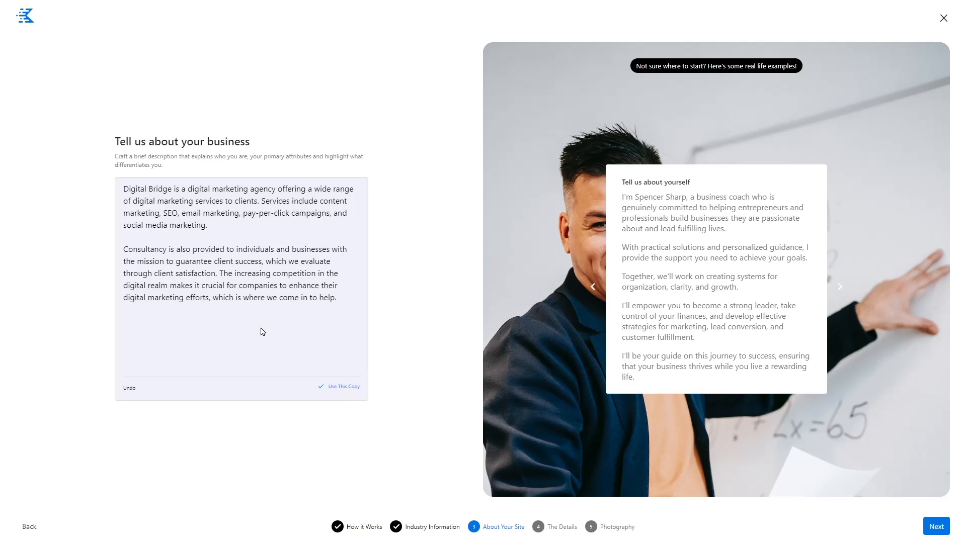
click(336, 388)
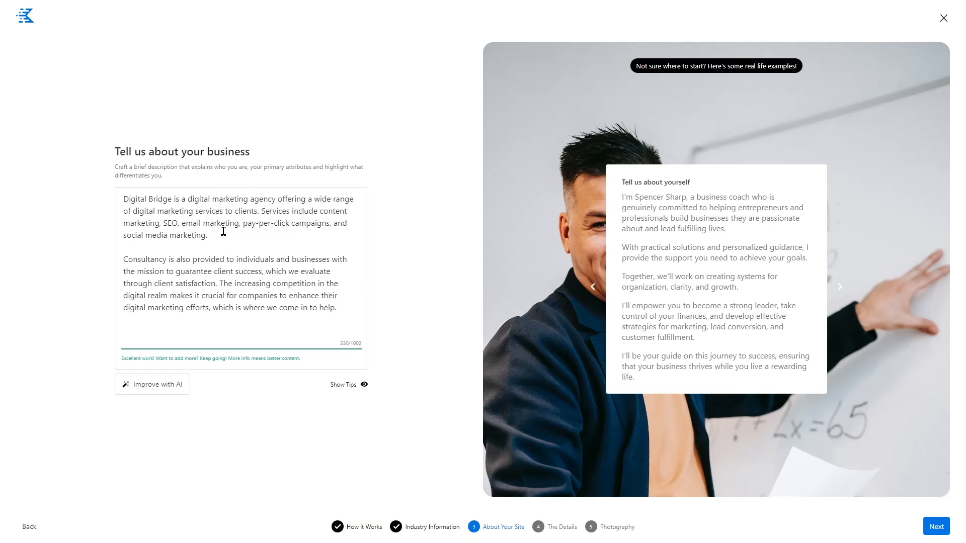
click(925, 527)
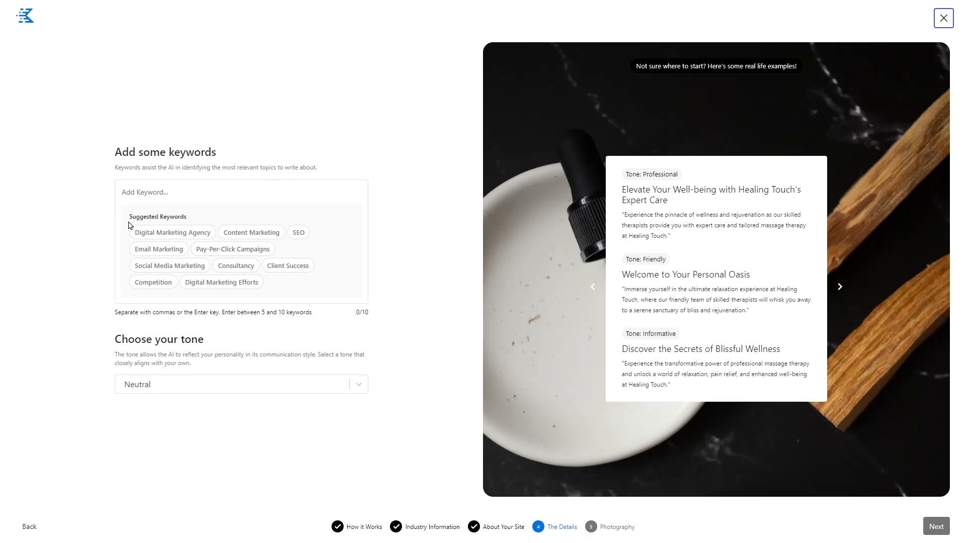
Add the suggested keywords Digital Marketing Agency, Content Marketing, SEO, Pay-Per-Click Campaigns and Social Media Marketing
click(129, 191)
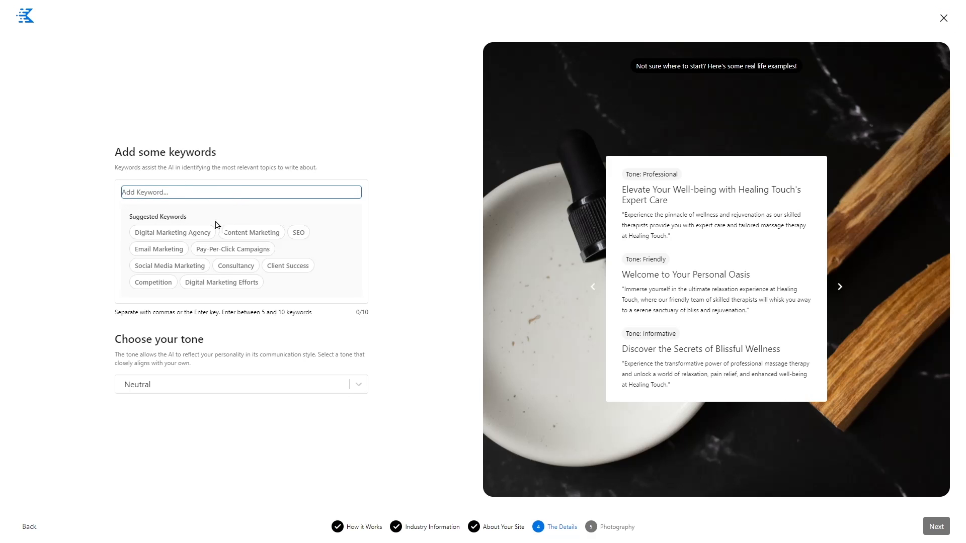
click(167, 239)
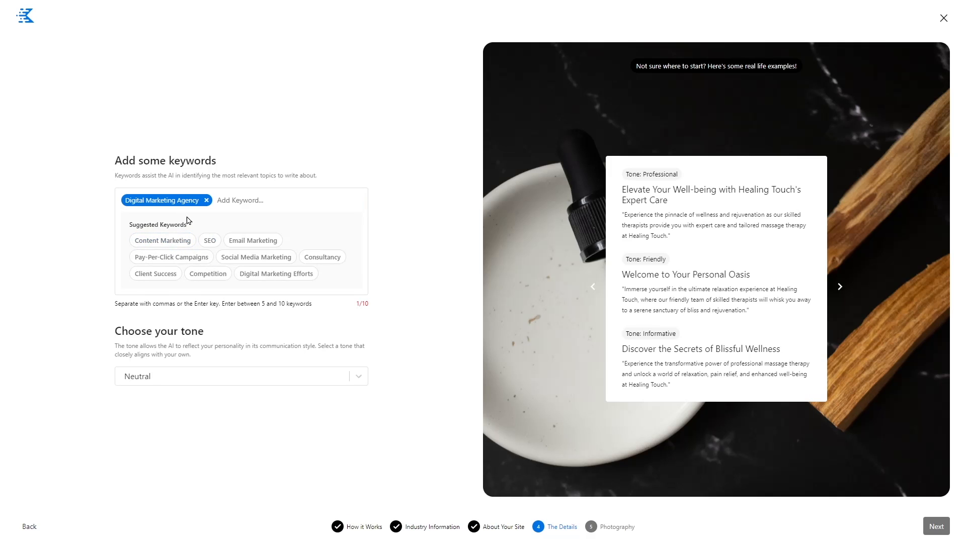
click(163, 240)
click(141, 257)
click(251, 257)
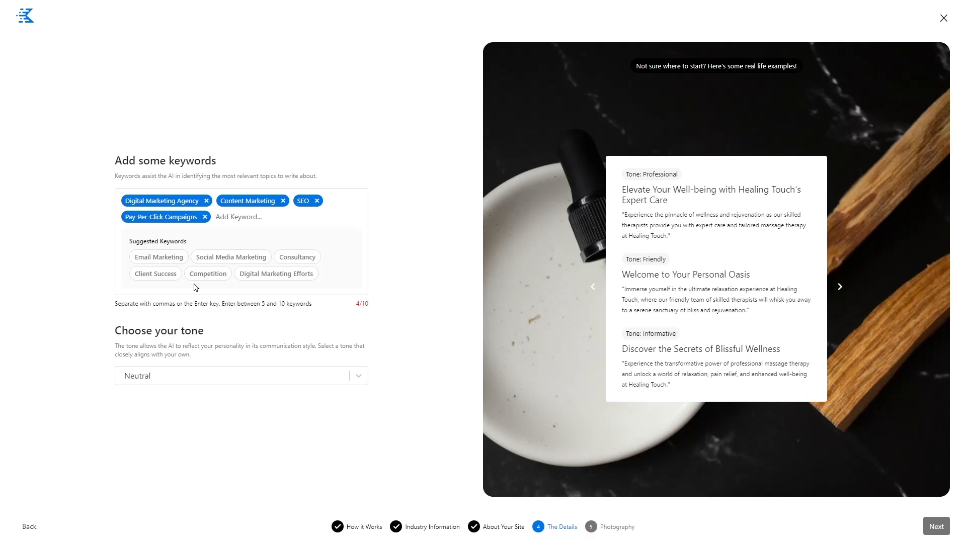
click(227, 258)
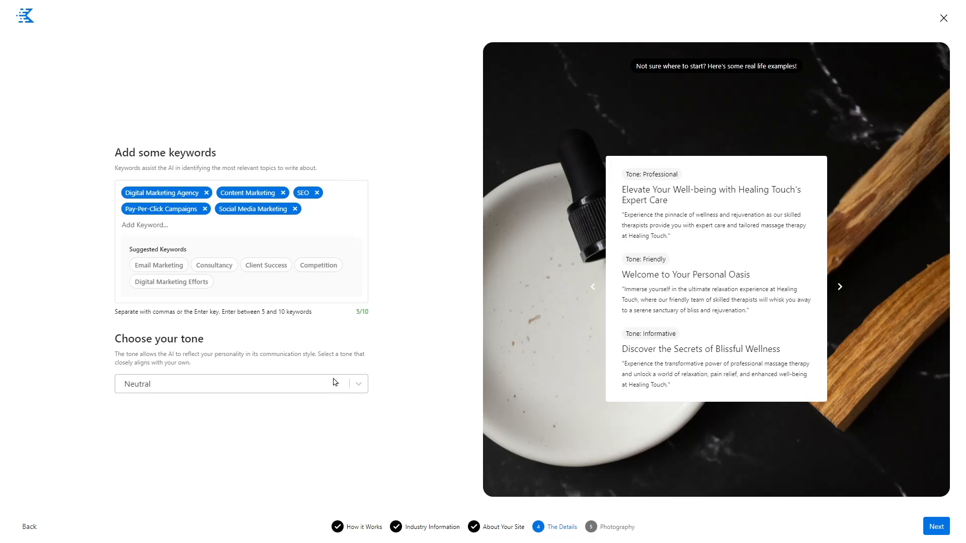
Set the communication tone to Friendly and continue to the Photography stage
click(134, 386)
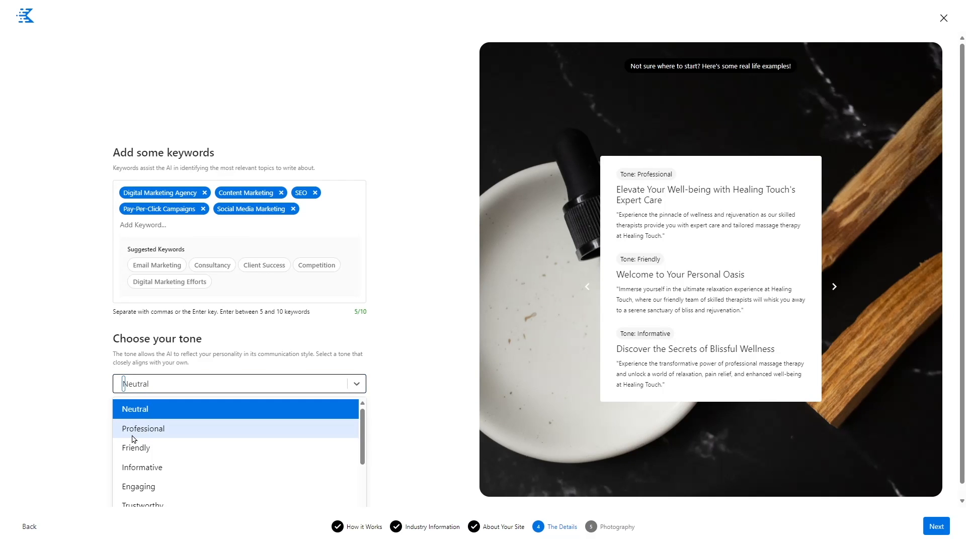
scroll(160, 436, down, 1)
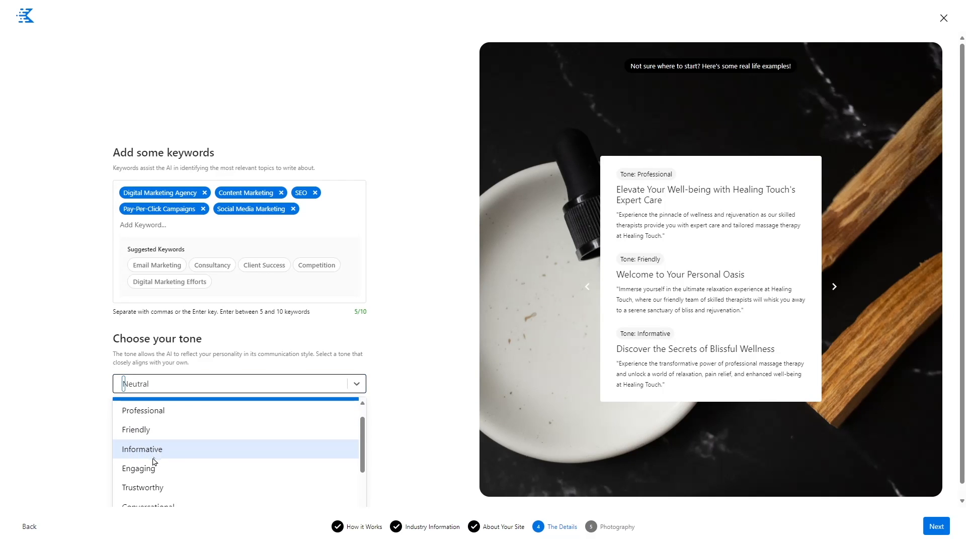
scroll(174, 485, down, 2)
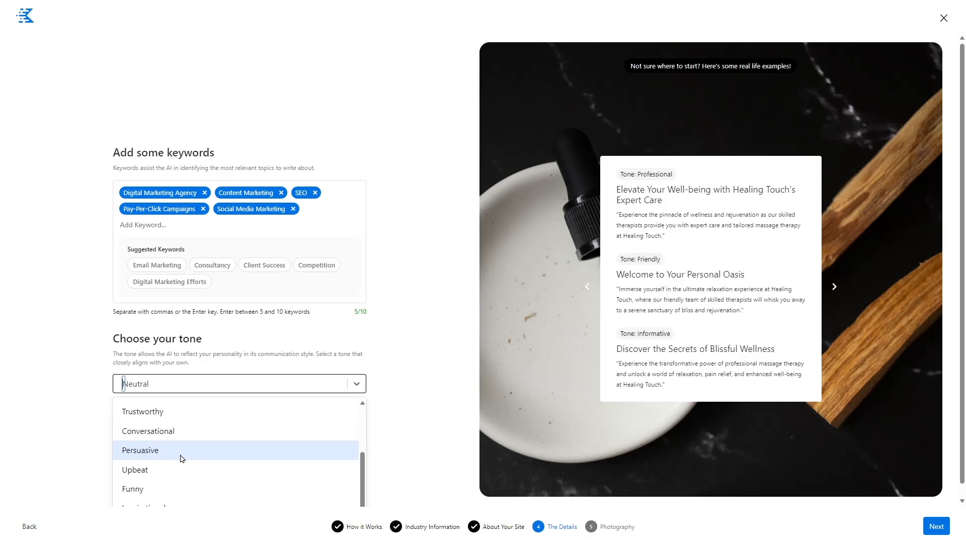
scroll(181, 459, up, 3)
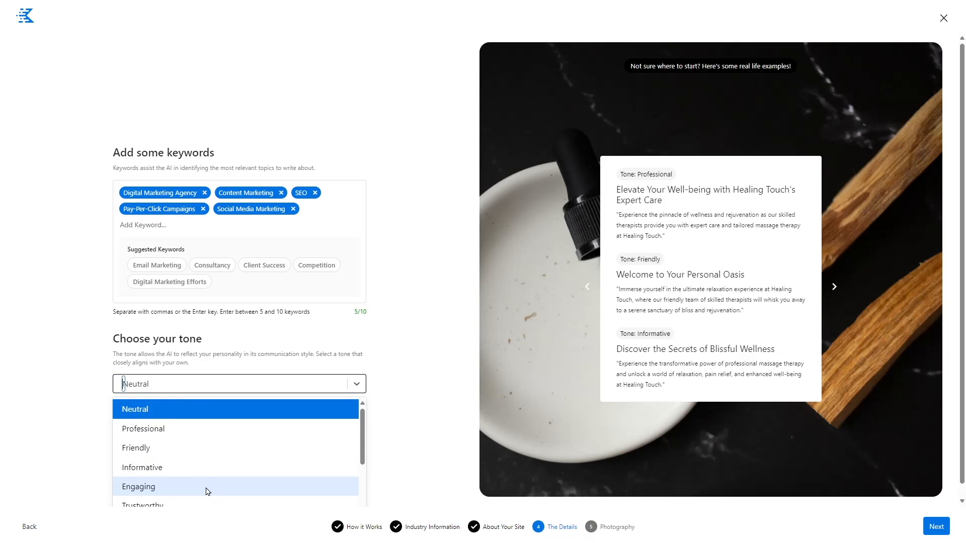
click(132, 454)
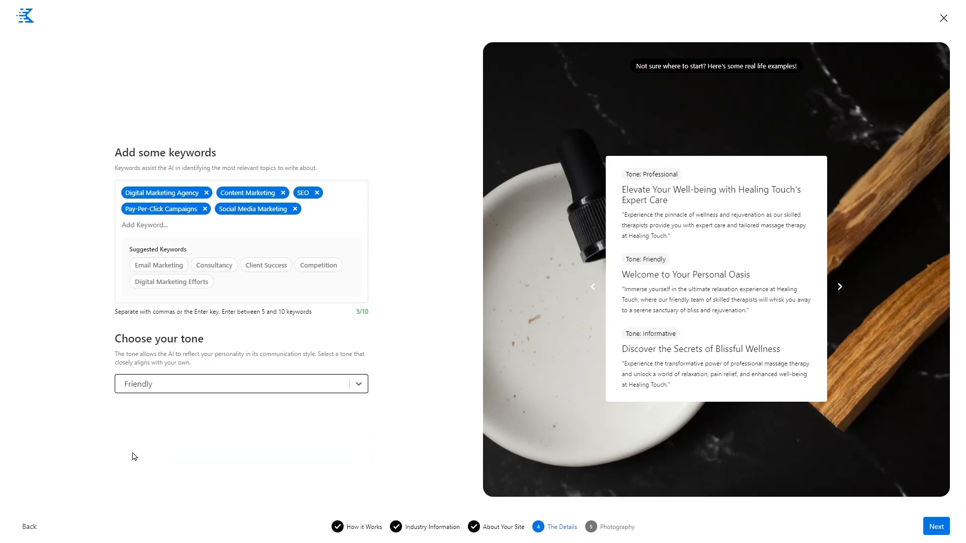
click(936, 526)
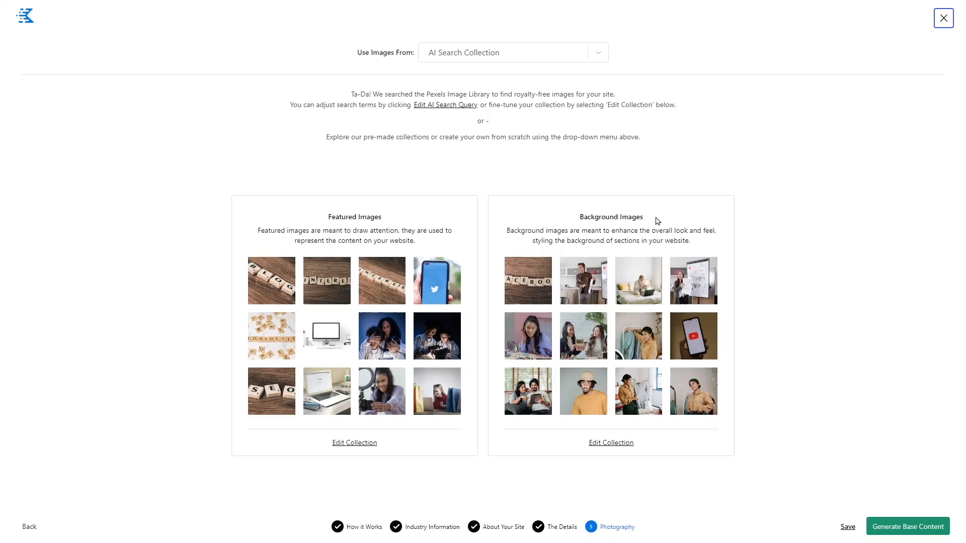
Browse the premade image collections, keep AI Search Collection as the image source, and inspect the Featured Images collection without editing it
click(439, 58)
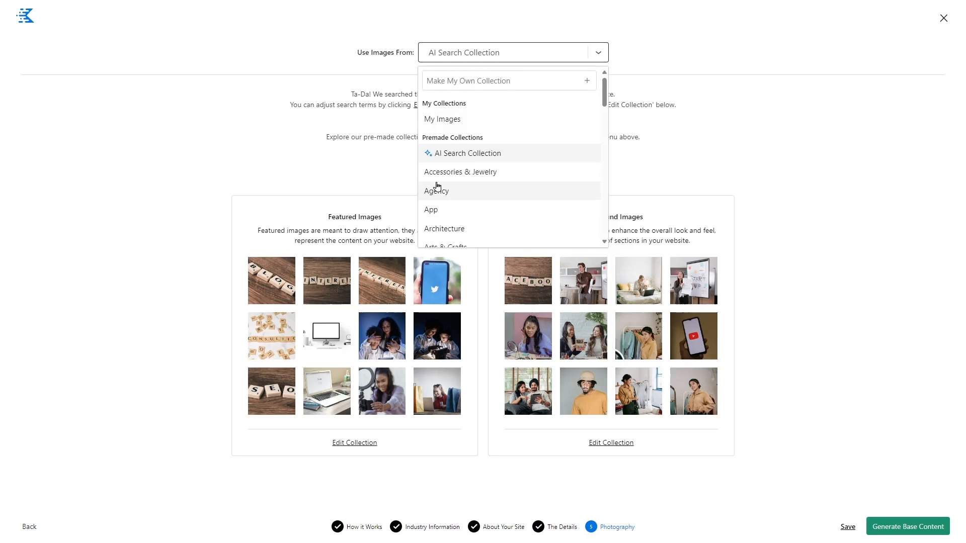
mouse_move(486, 121)
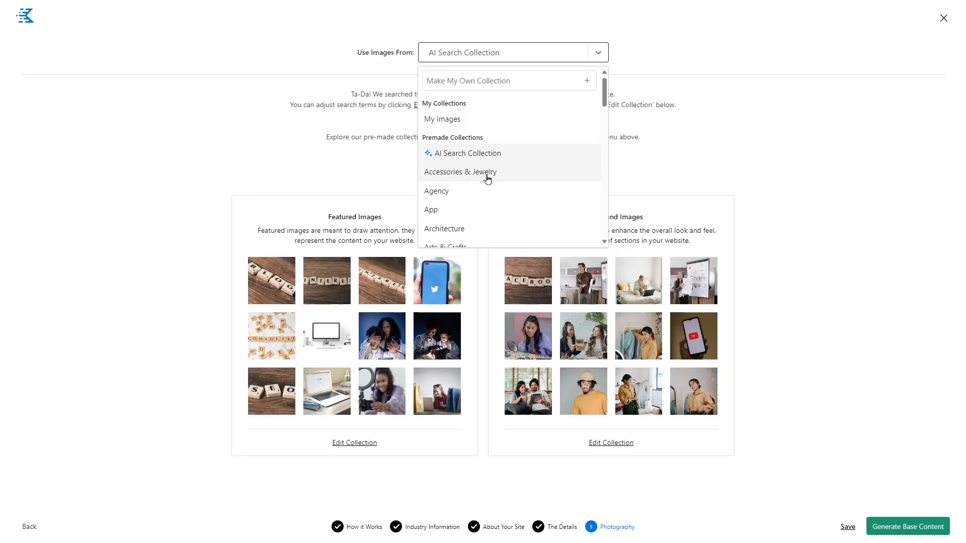
scroll(448, 194, down, 1)
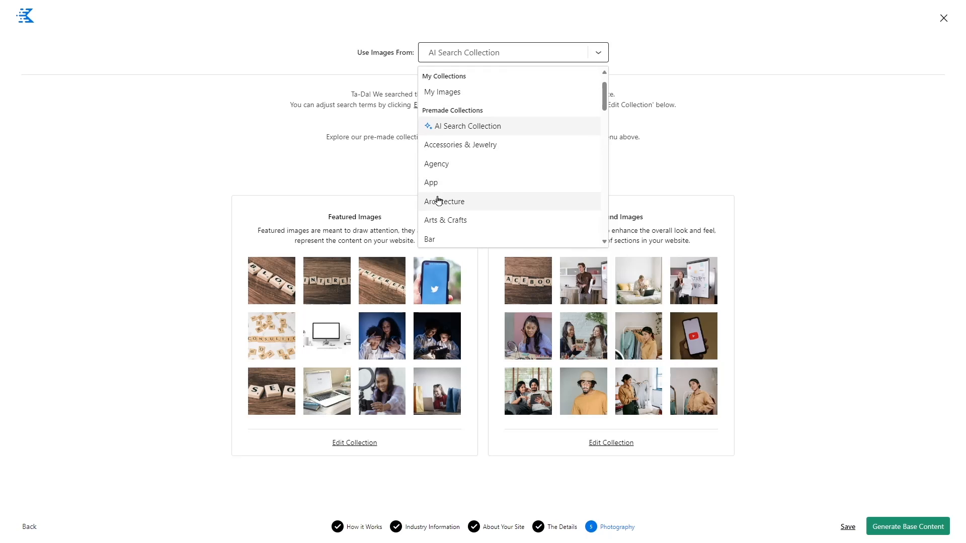
scroll(452, 201, down, 1)
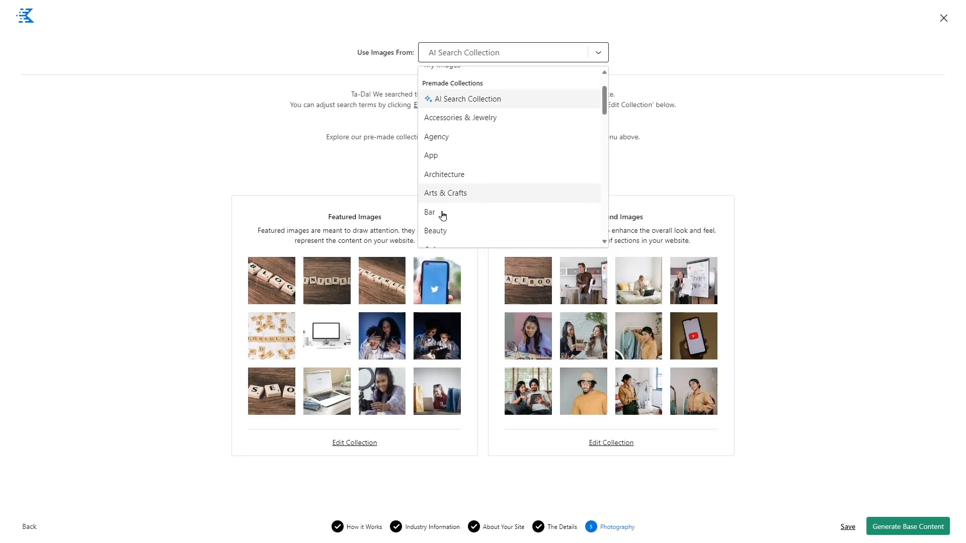
scroll(443, 209, down, 1)
scroll(455, 216, down, 1)
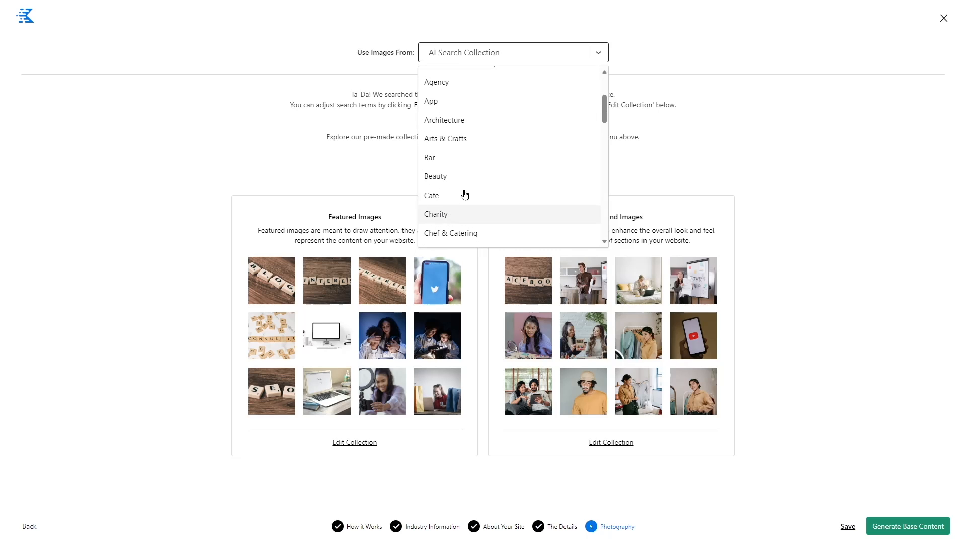
scroll(534, 239, down, 4)
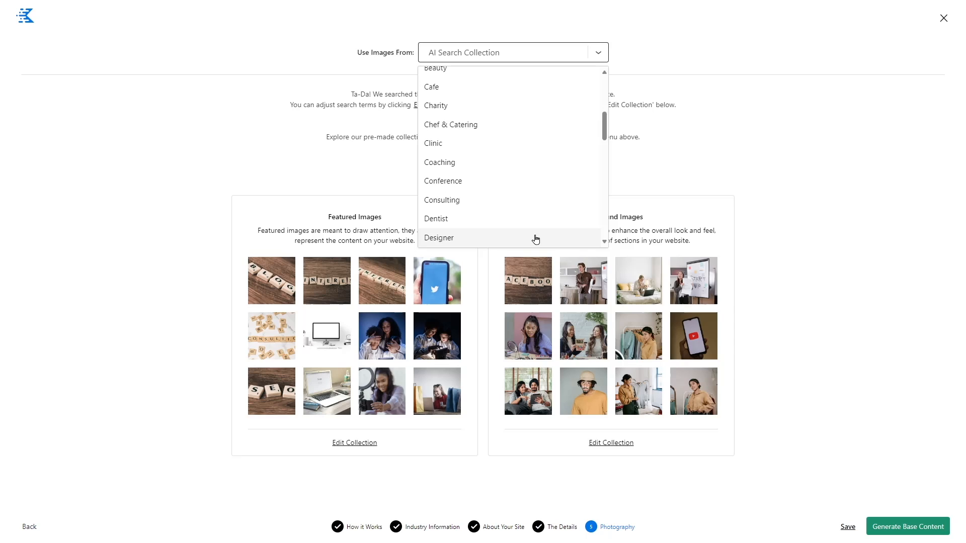
scroll(538, 241, up, 8)
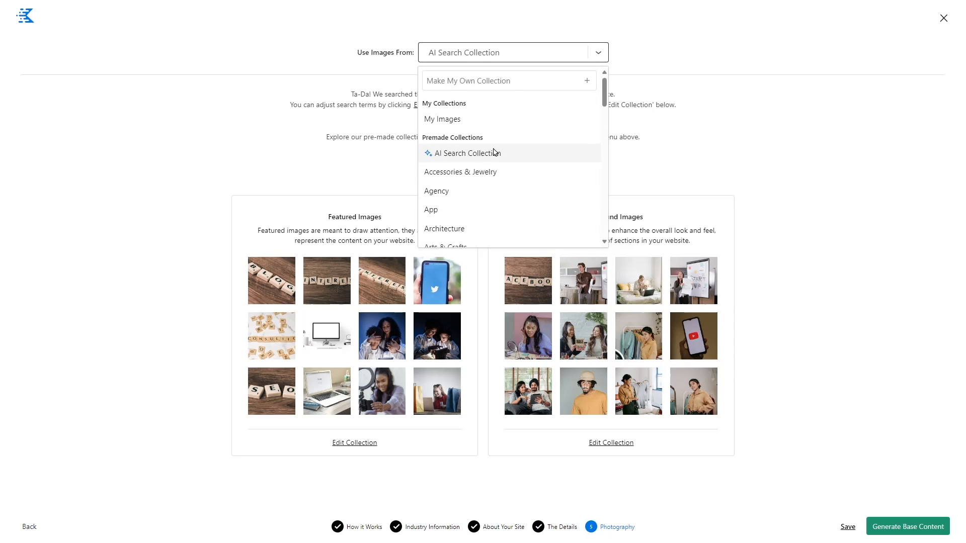
click(492, 152)
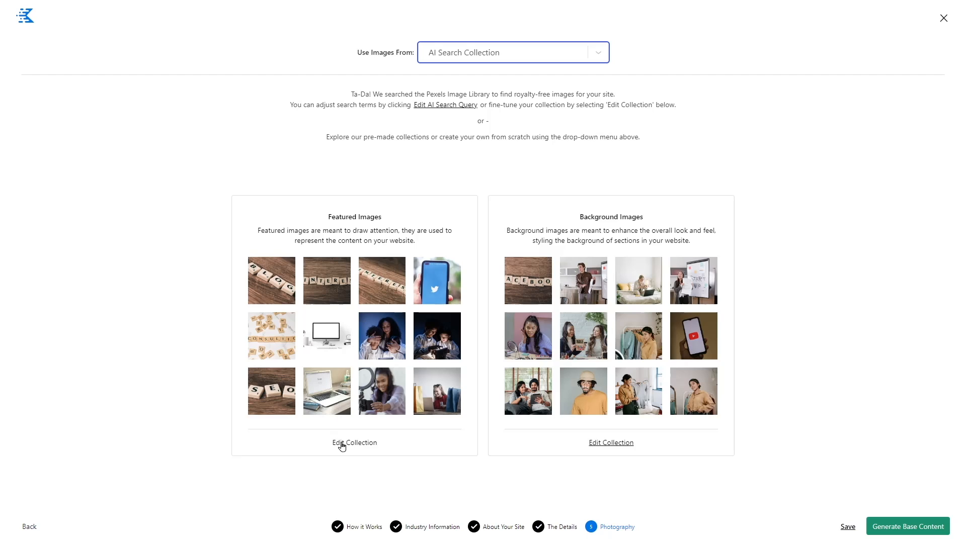
click(363, 447)
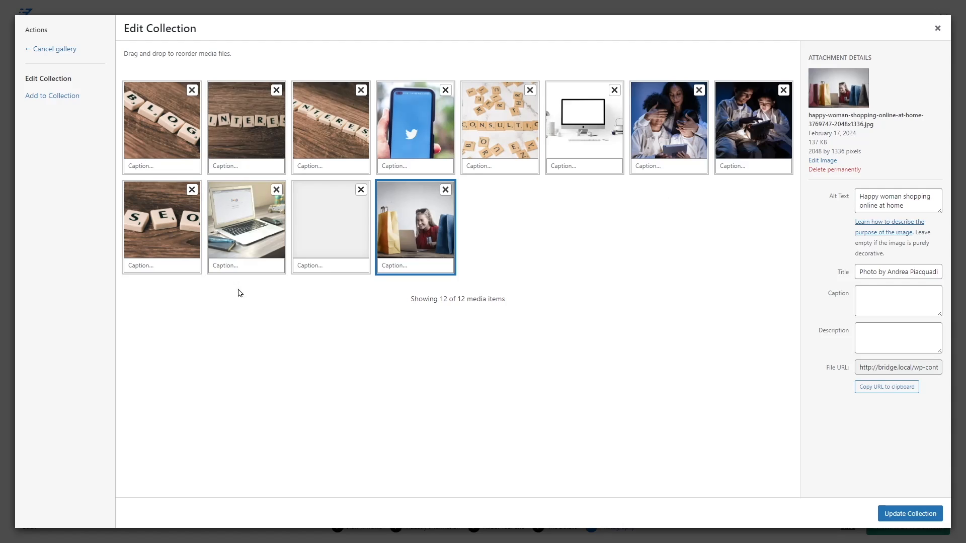
click(937, 28)
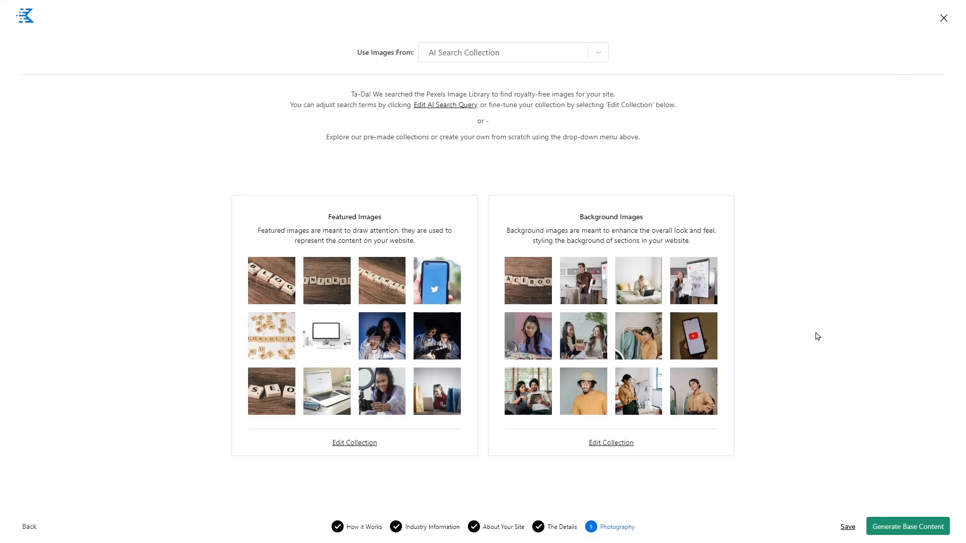
Generate the AI base content for the site and choose the Laurel starter template
click(935, 530)
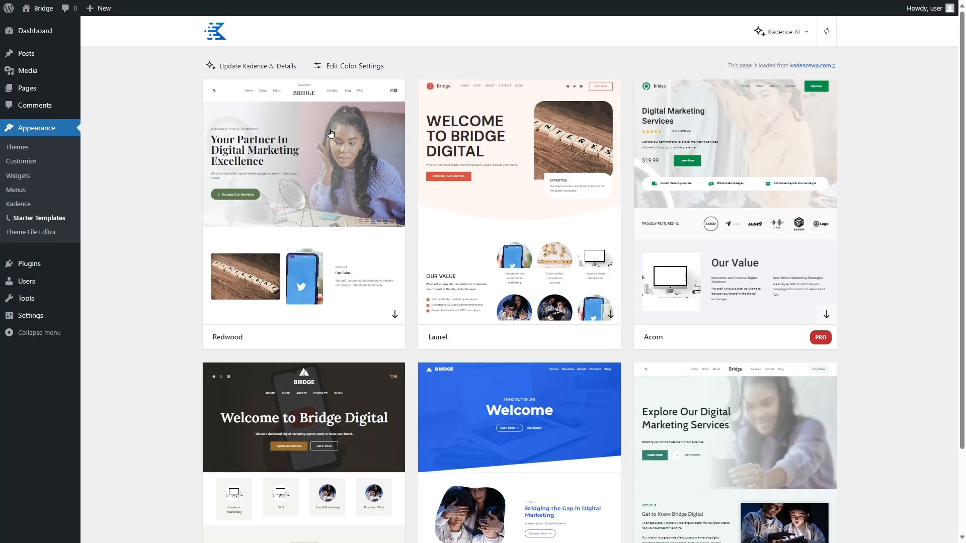
scroll(705, 169, down, 2)
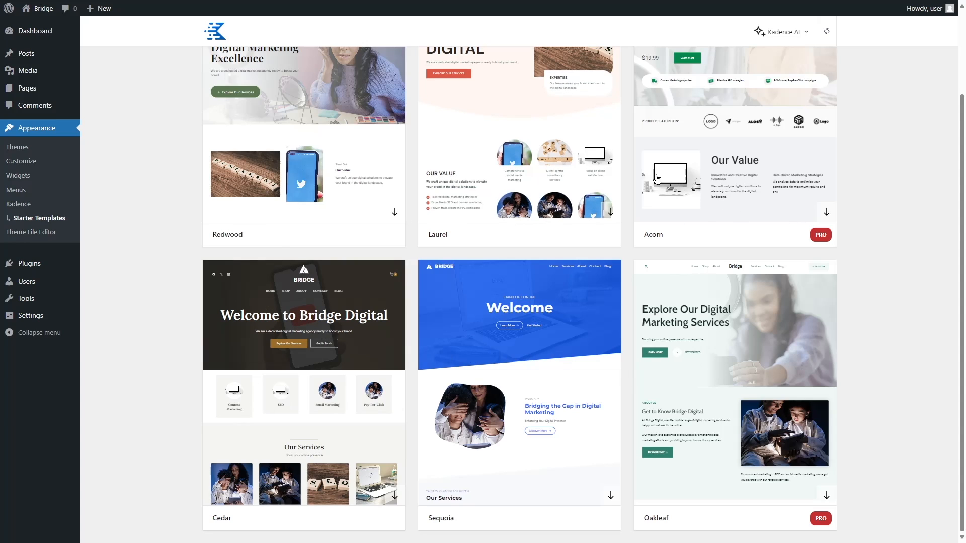
scroll(779, 383, up, 2)
scroll(744, 312, down, 2)
scroll(767, 419, up, 2)
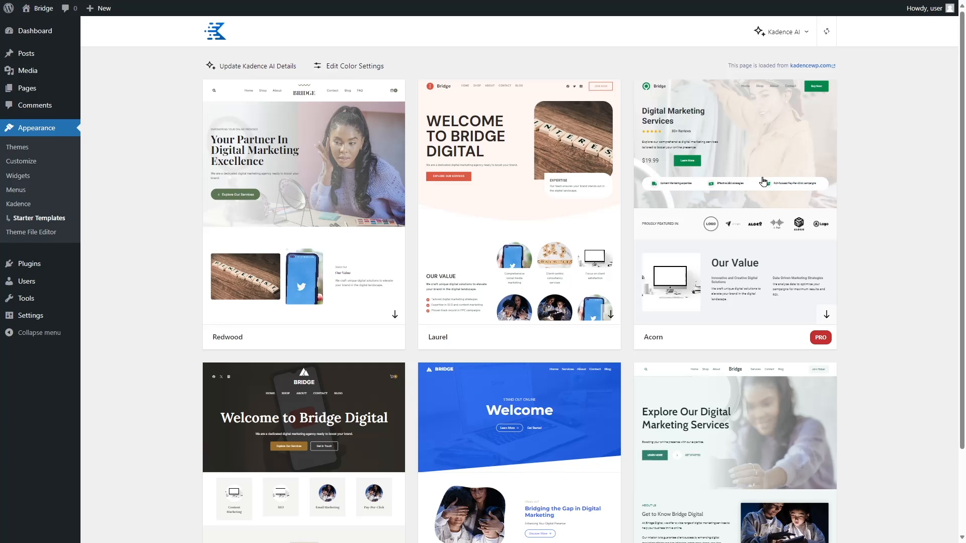
scroll(736, 237, down, 2)
scroll(759, 319, up, 2)
scroll(485, 187, down, 2)
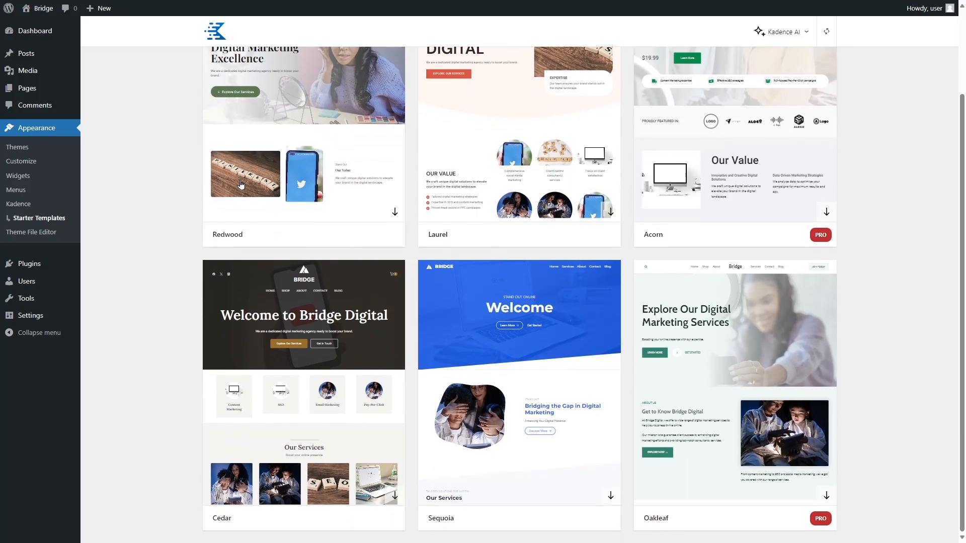
scroll(273, 255, up, 2)
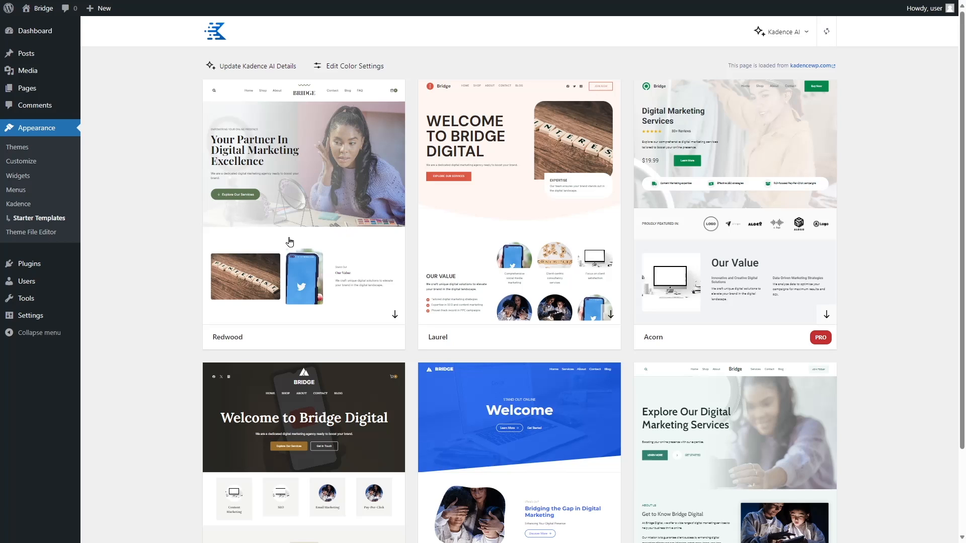
scroll(351, 327, down, 2)
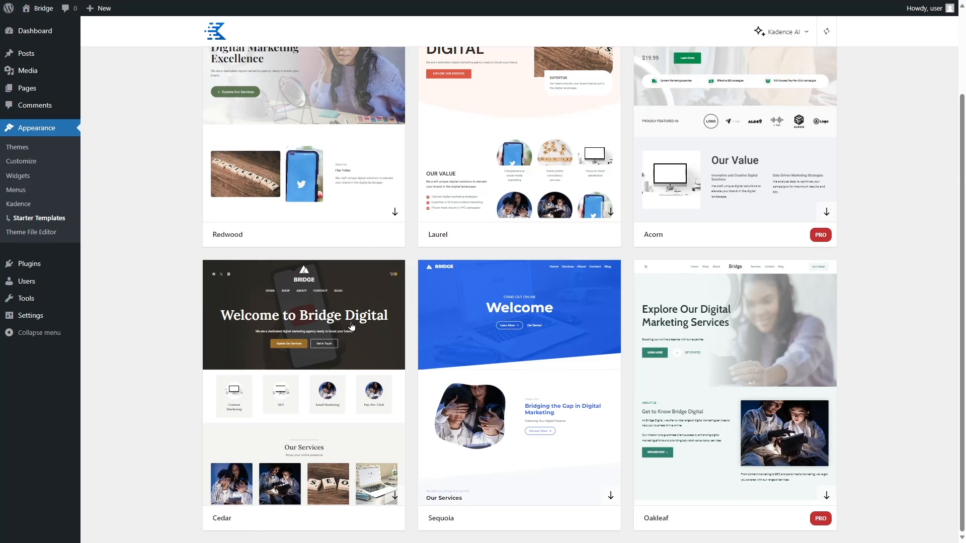
scroll(351, 327, up, 2)
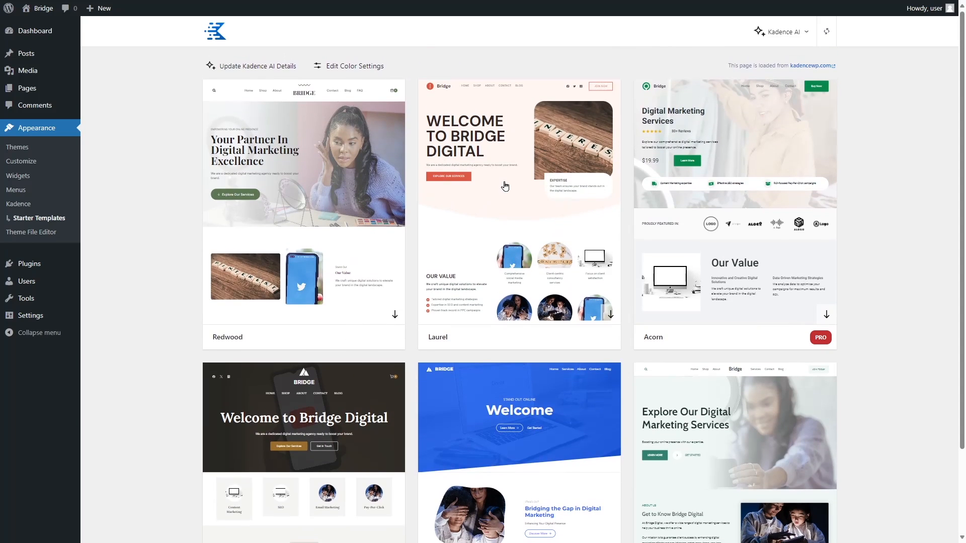
click(476, 292)
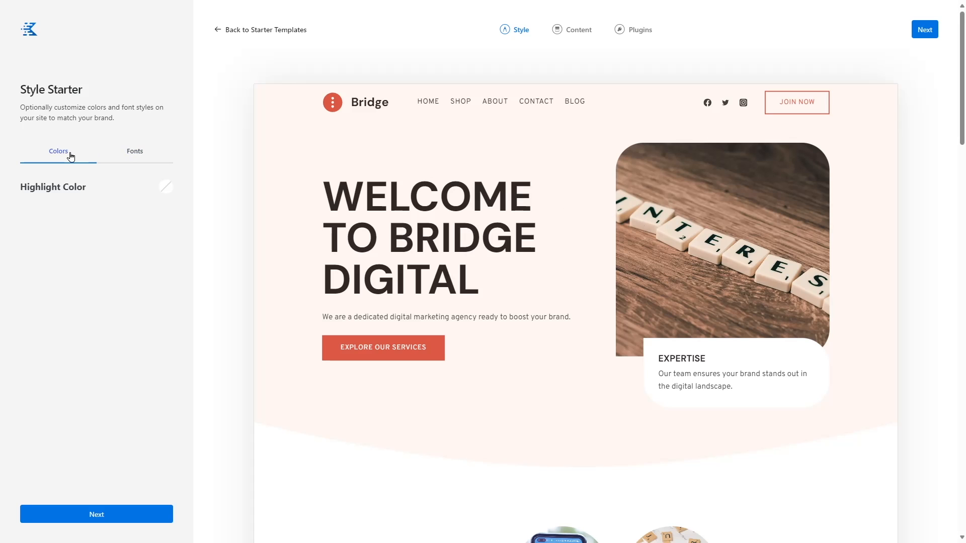
Try the dark indigo preset 373475 as the highlight color and preview it throughout the home page
scroll(478, 142, down, 8)
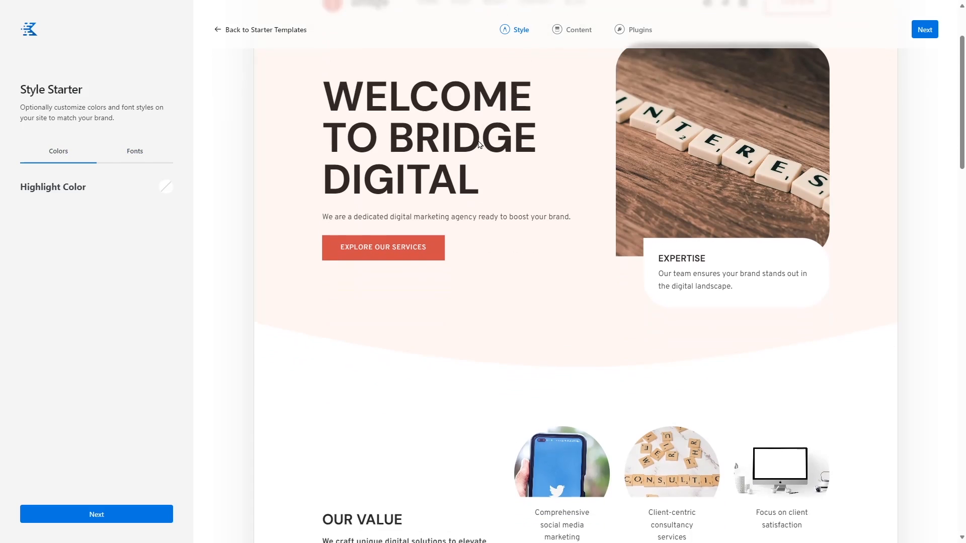
scroll(479, 145, up, 6)
scroll(480, 144, up, 3)
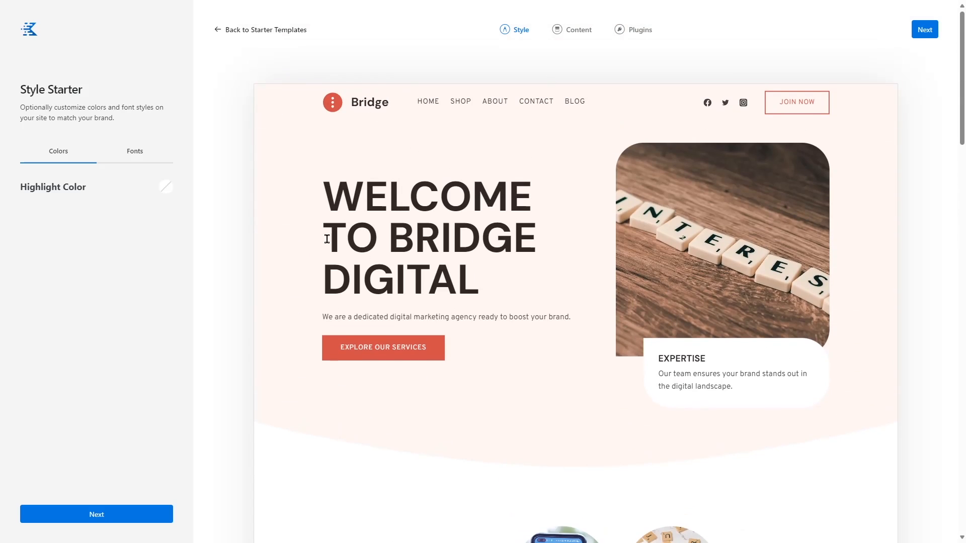
click(165, 187)
click(89, 166)
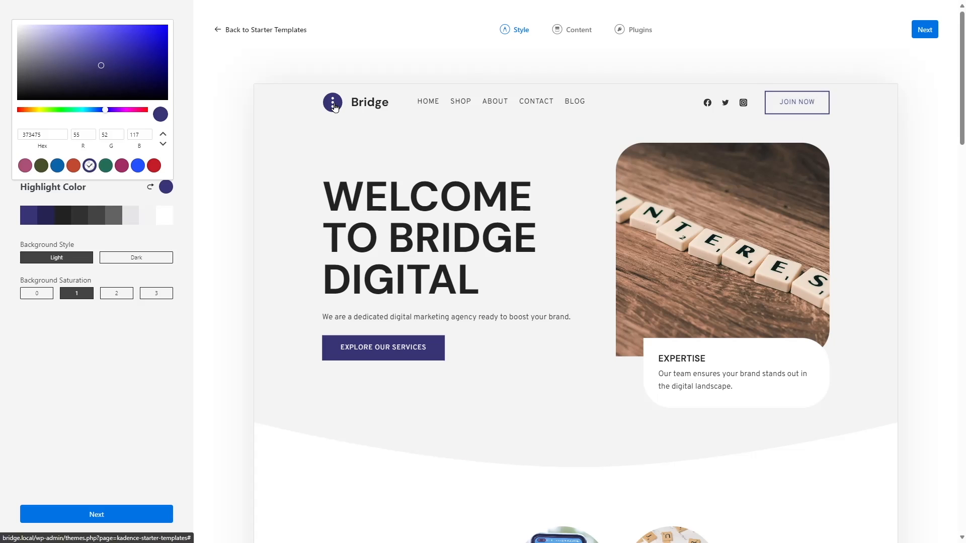
scroll(839, 210, down, 1)
scroll(838, 210, down, 8)
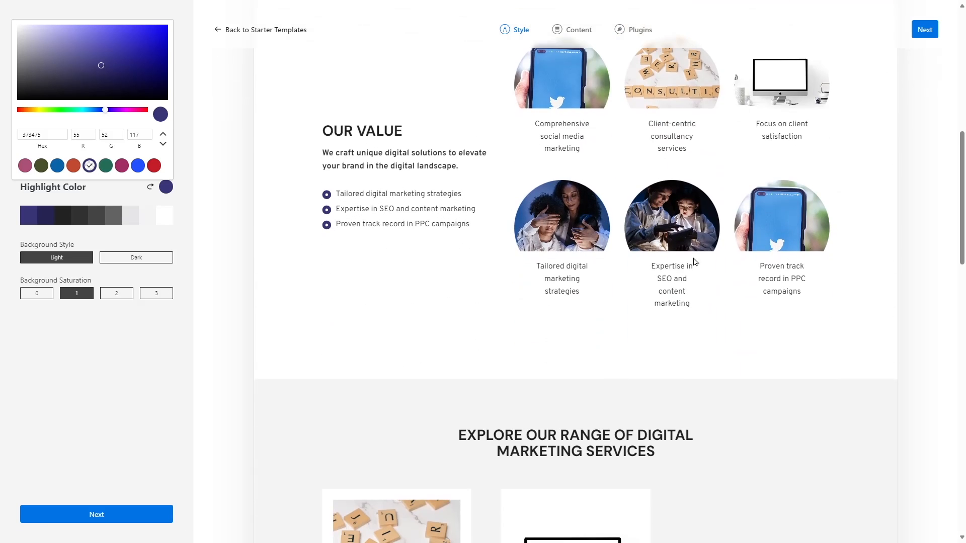
scroll(650, 255, down, 6)
scroll(648, 255, up, 15)
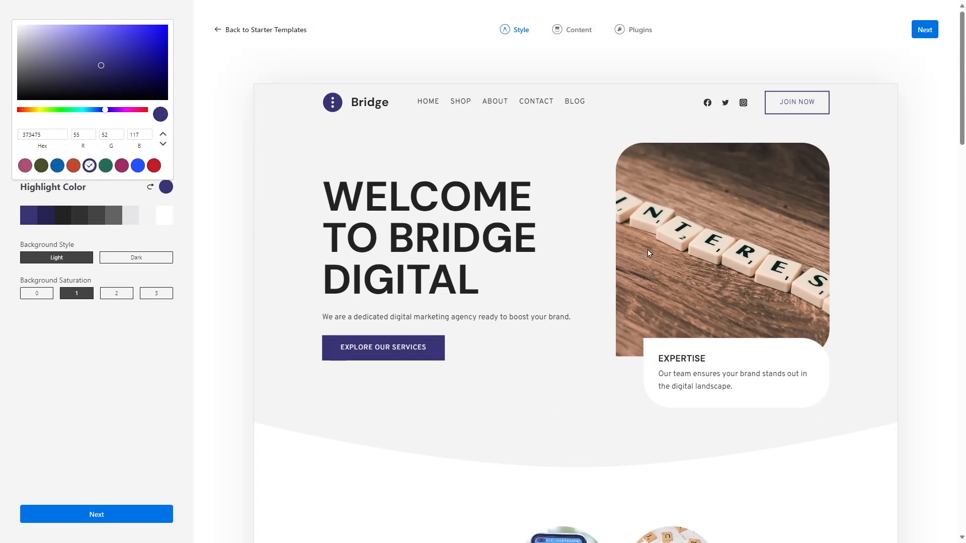
Compare other preset highlight colors, including bright blue 2351FF, and set the highlight color to blue 0B63A9
click(25, 165)
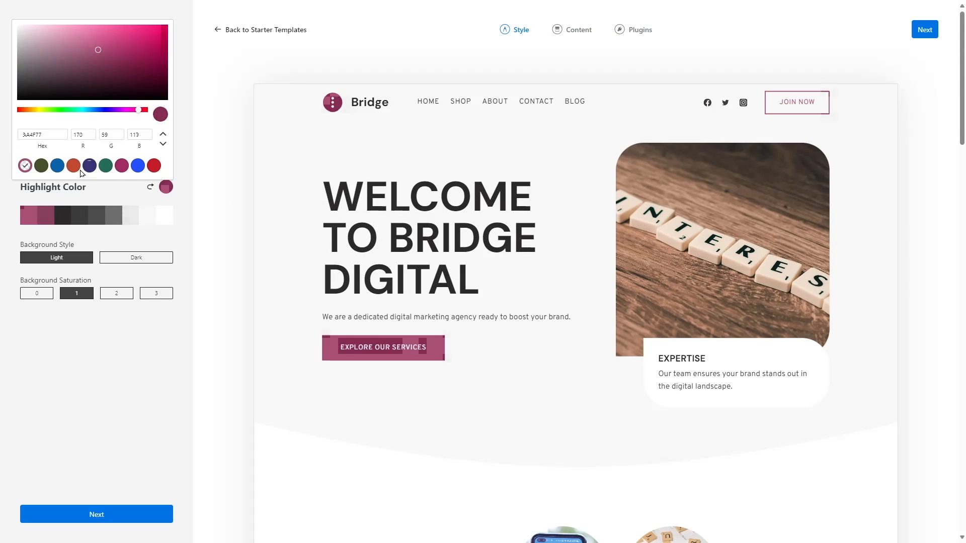
click(44, 167)
click(58, 166)
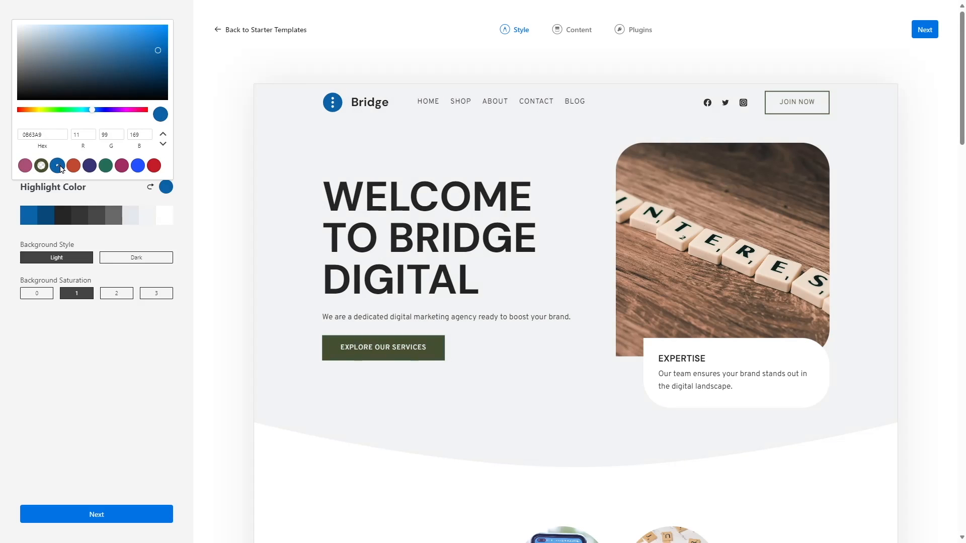
click(137, 166)
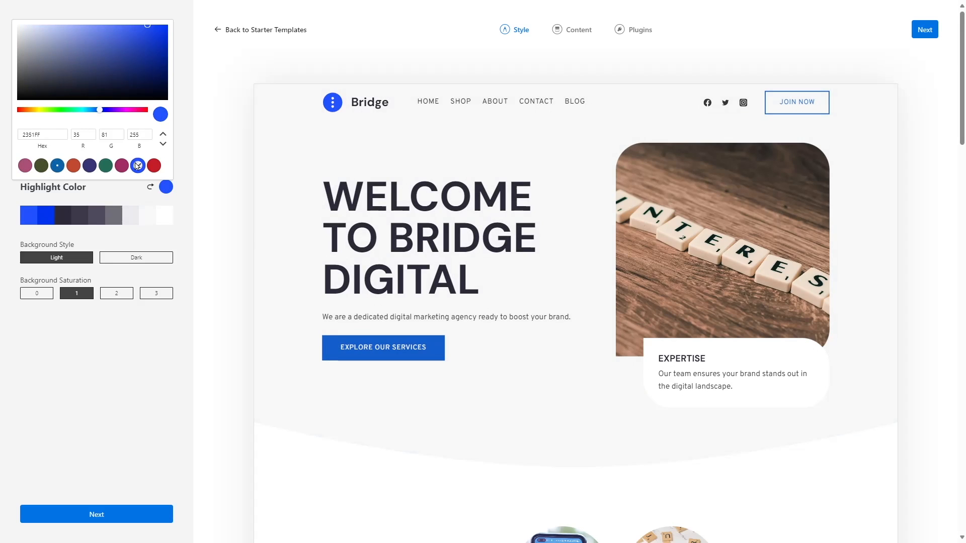
click(57, 166)
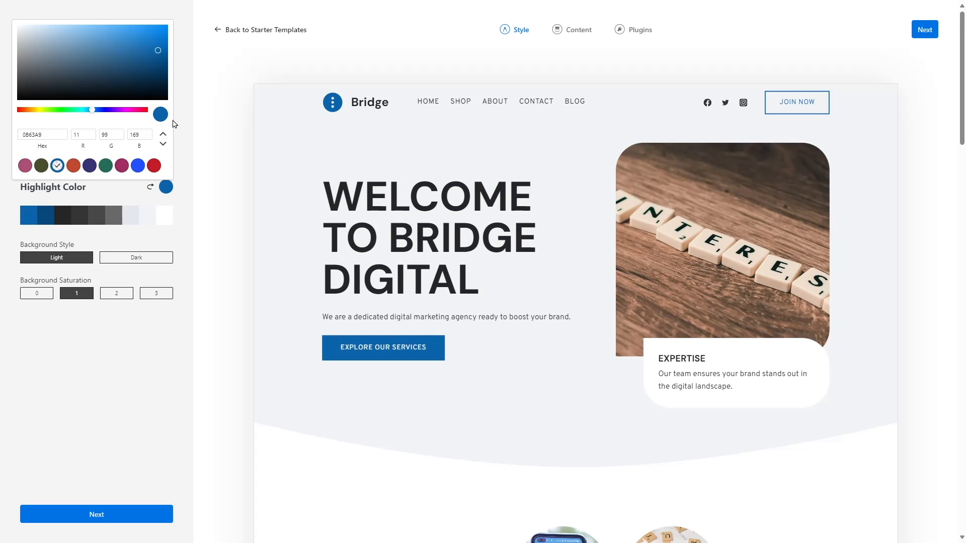
click(186, 150)
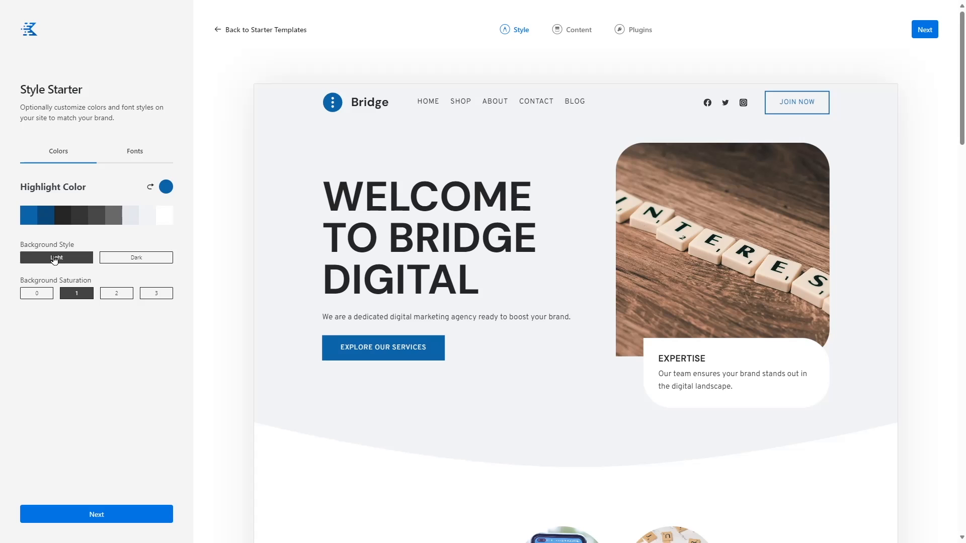
Try the Dark background style and compare background saturation levels 0 to 3, going back to level 1
click(137, 258)
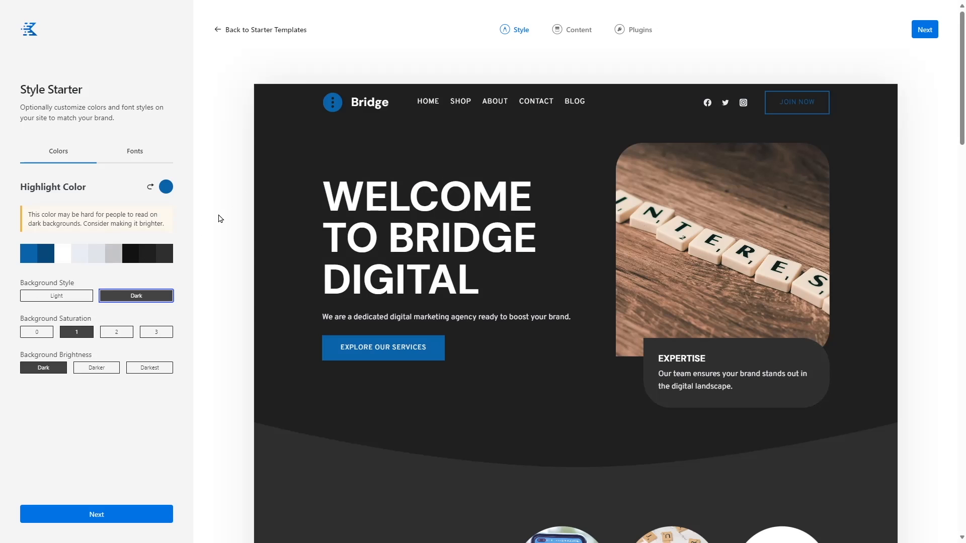
scroll(438, 132, down, 1)
scroll(438, 133, up, 1)
key(Tab)
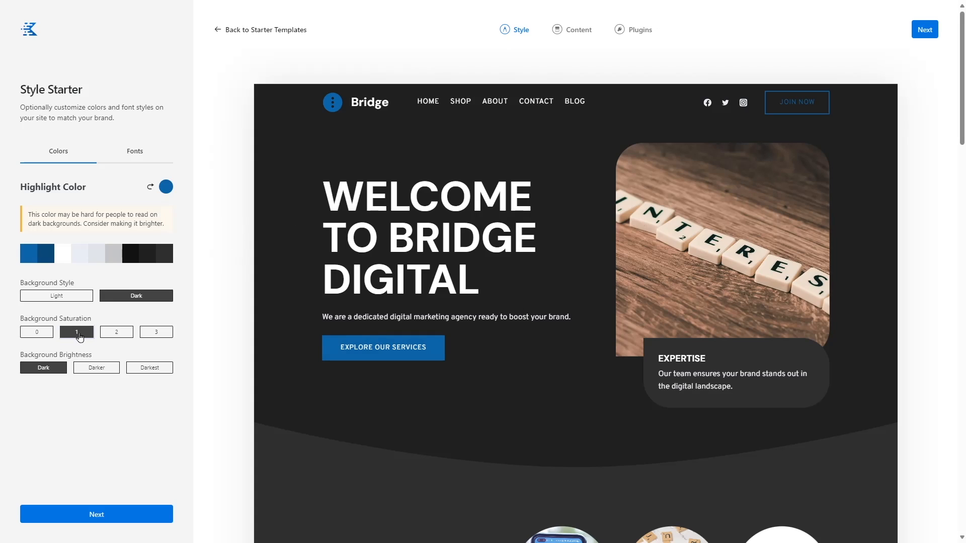
click(42, 334)
click(76, 335)
click(116, 334)
click(155, 335)
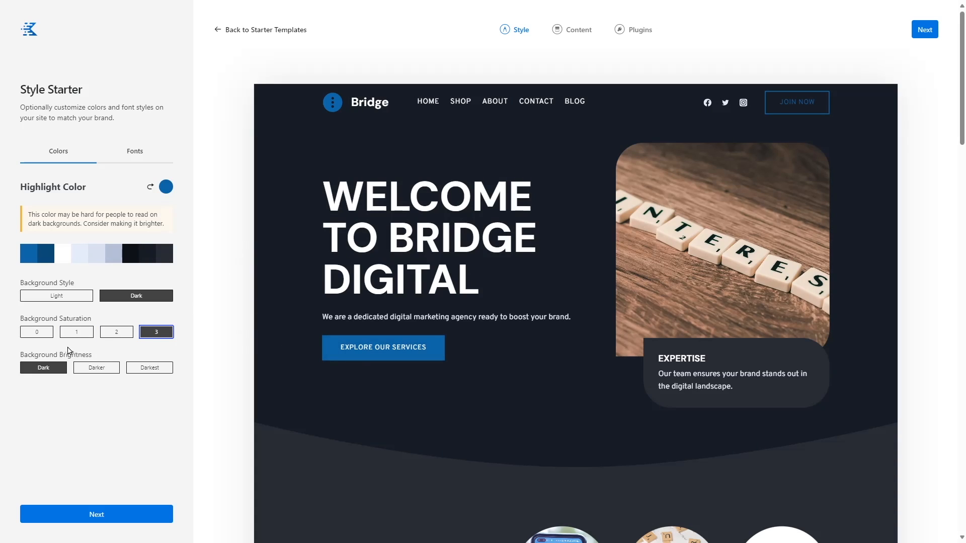
scroll(607, 248, down, 5)
click(84, 334)
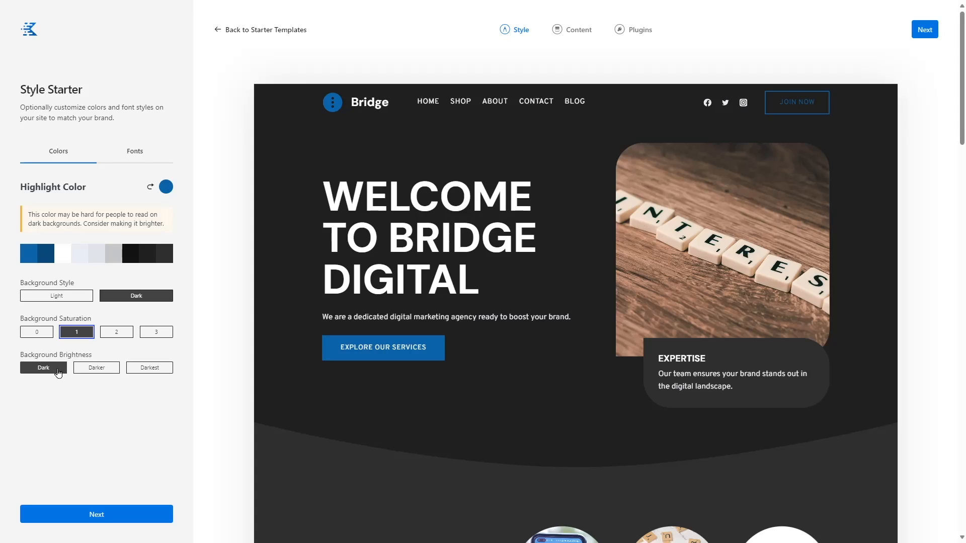
Try the Darker and Darkest background brightness, go back to Dark, and restore the Light background style
click(100, 372)
click(144, 370)
scroll(479, 342, up, 10)
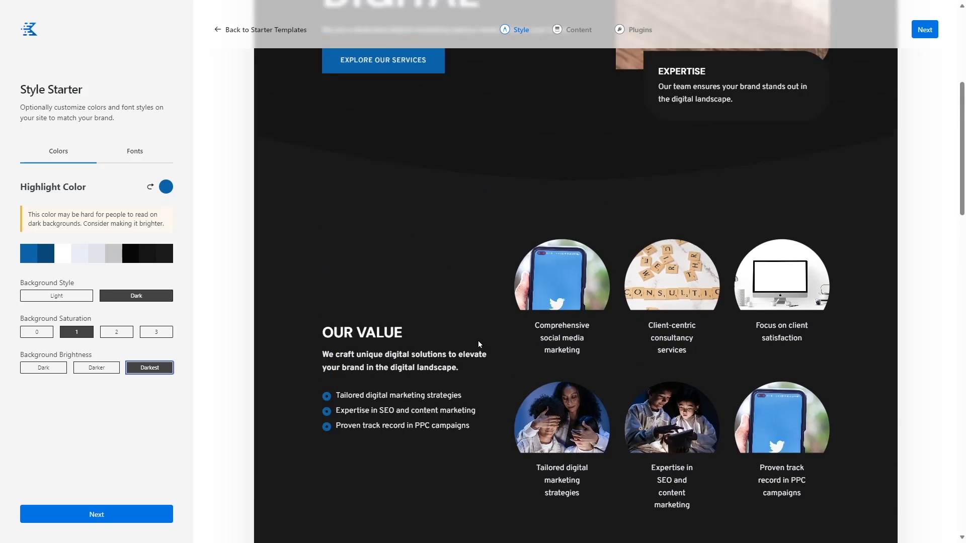
scroll(393, 238, down, 8)
scroll(465, 356, down, 8)
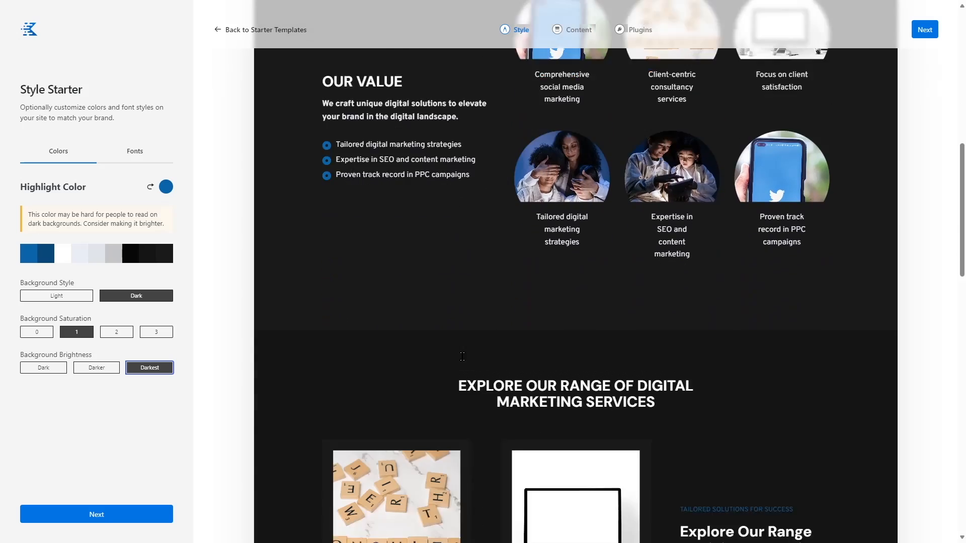
scroll(462, 357, up, 15)
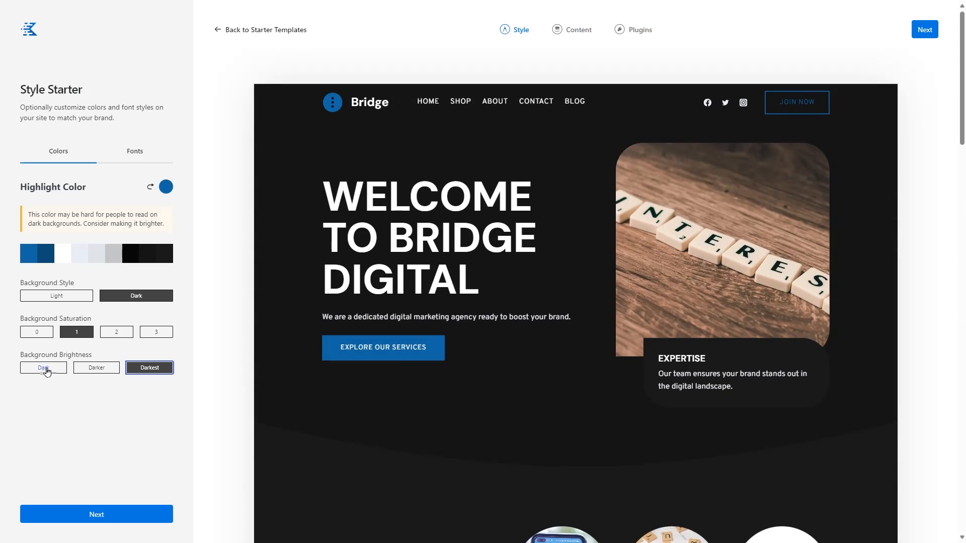
click(49, 369)
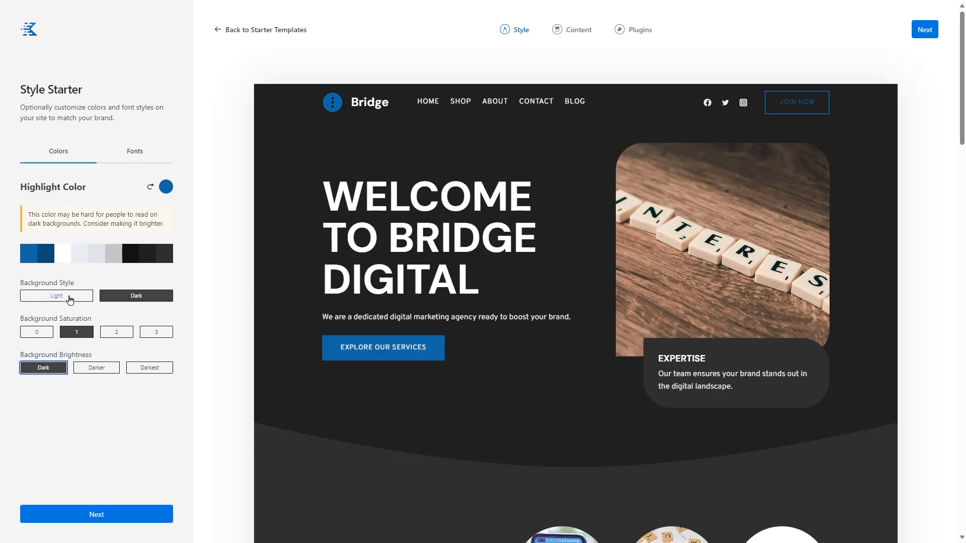
click(69, 300)
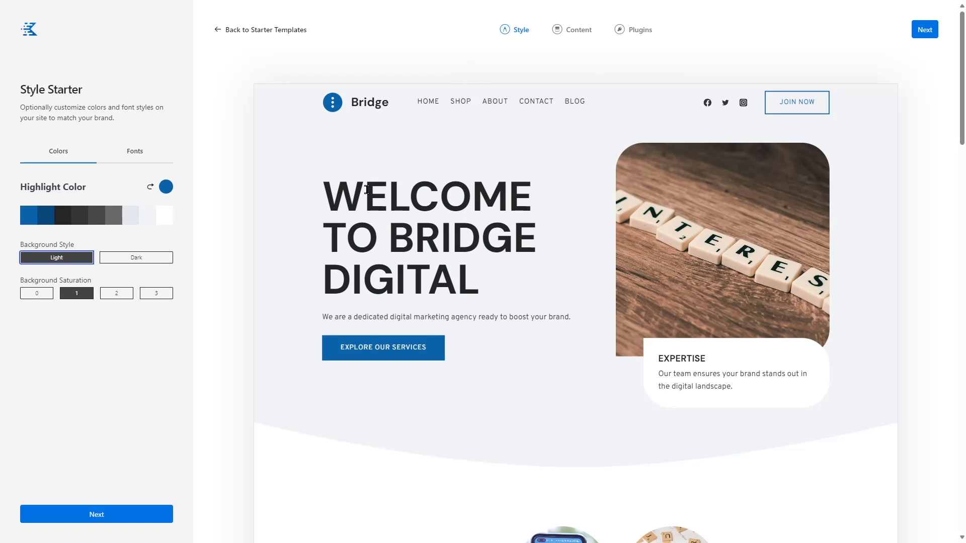
Try the Oswald & Open Sans font pair, choose Rubik & Karla instead, and continue to the Content stage
click(135, 159)
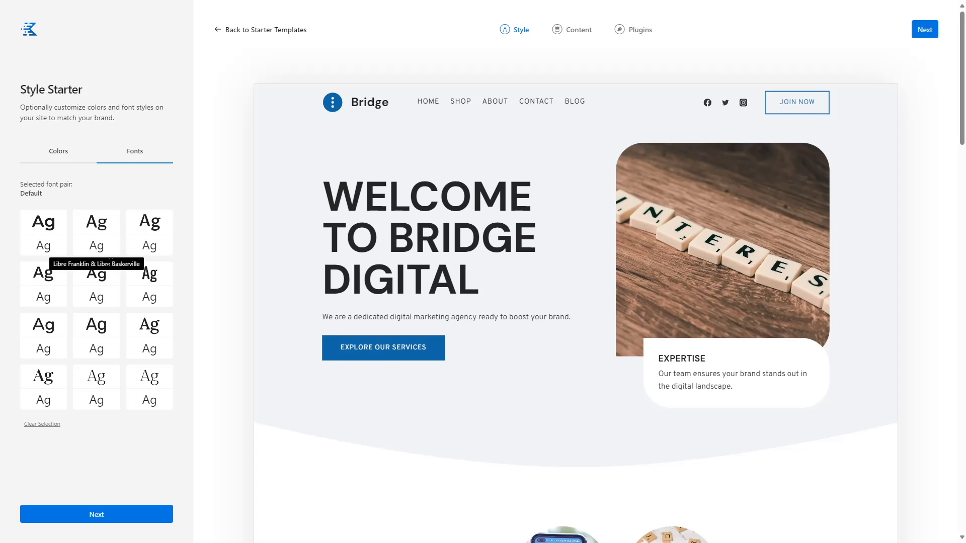
click(143, 282)
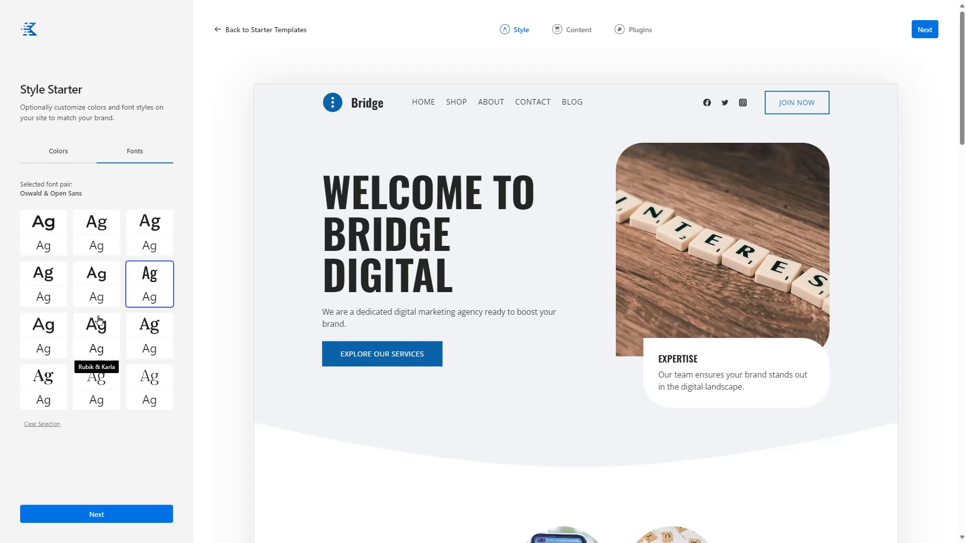
click(99, 321)
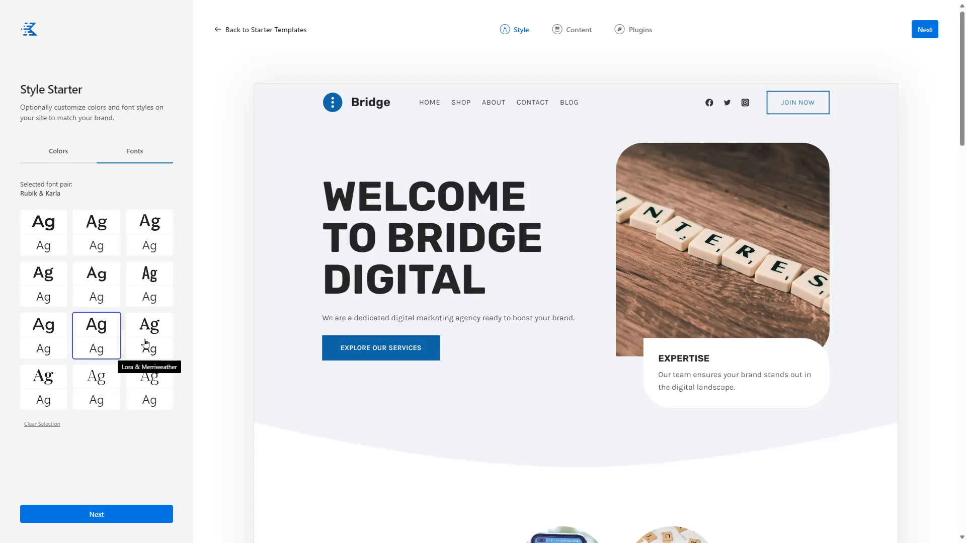
click(143, 514)
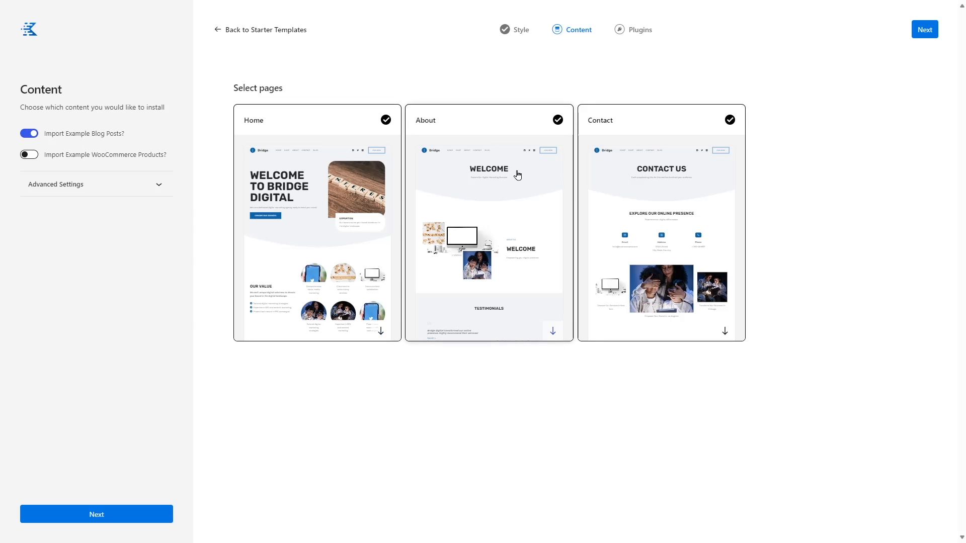
Try excluding the Contact page from the import and select it again
click(730, 122)
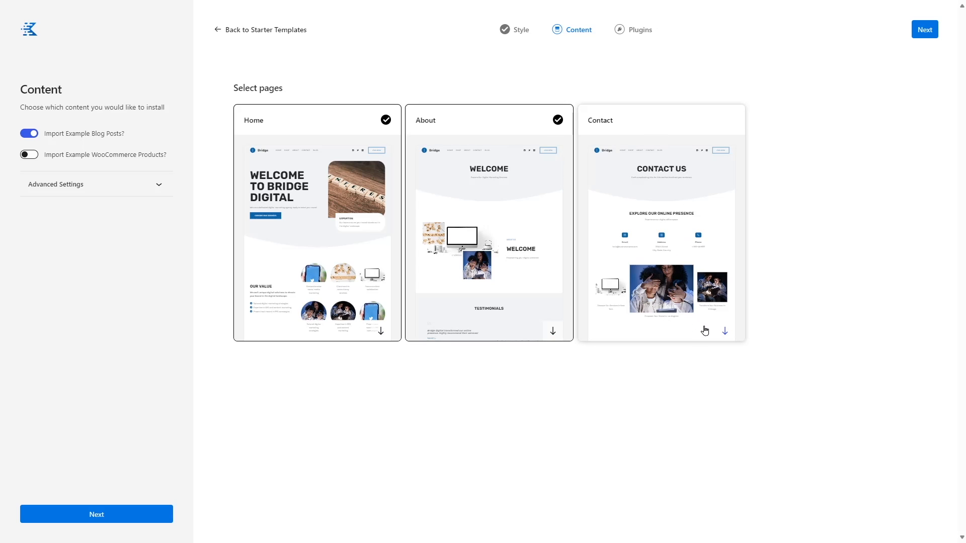
mouse_move(725, 336)
click(732, 123)
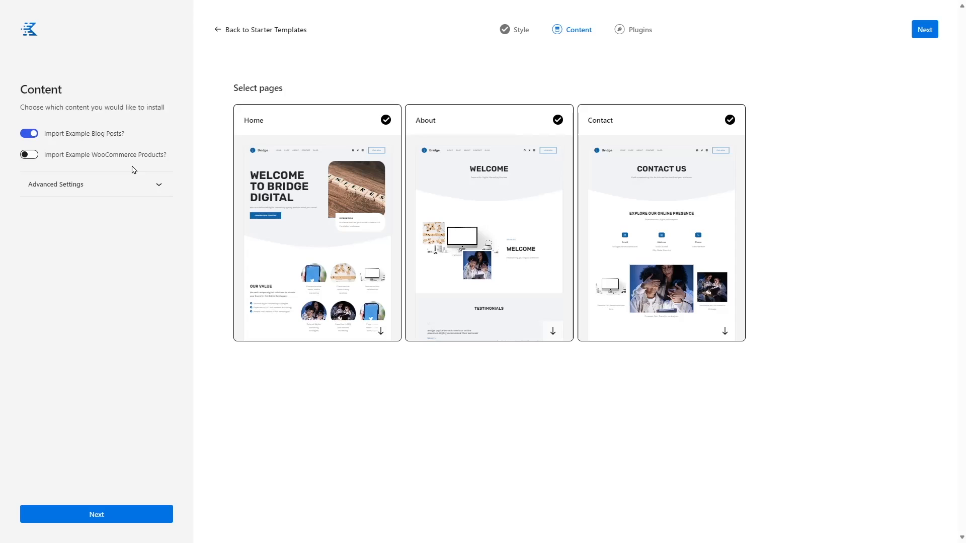
Keep the example WooCommerce products excluded, review the advanced import settings, and continue to the Plugins stage
double_click(29, 155)
click(96, 189)
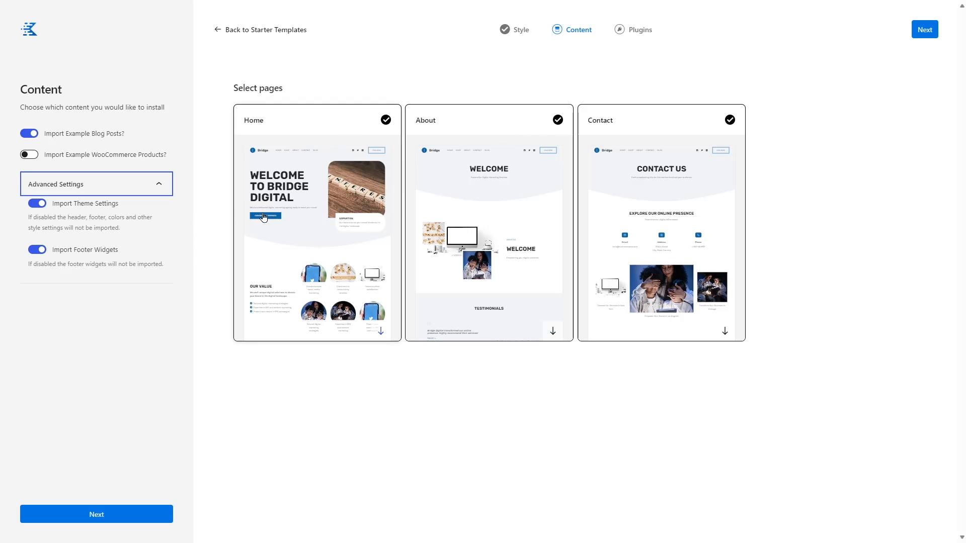
click(156, 190)
click(141, 524)
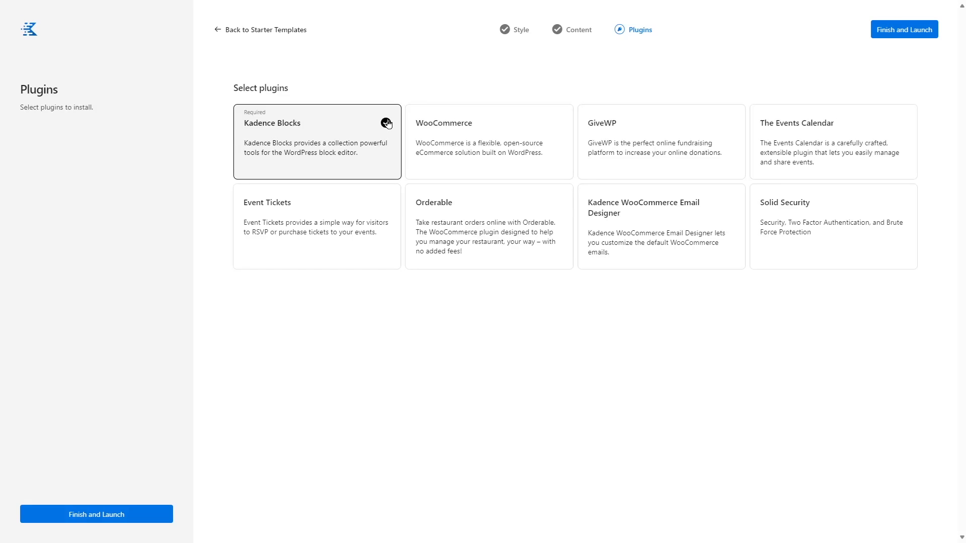
Try adding WooCommerce to the plugins to install and deselect it again
click(557, 129)
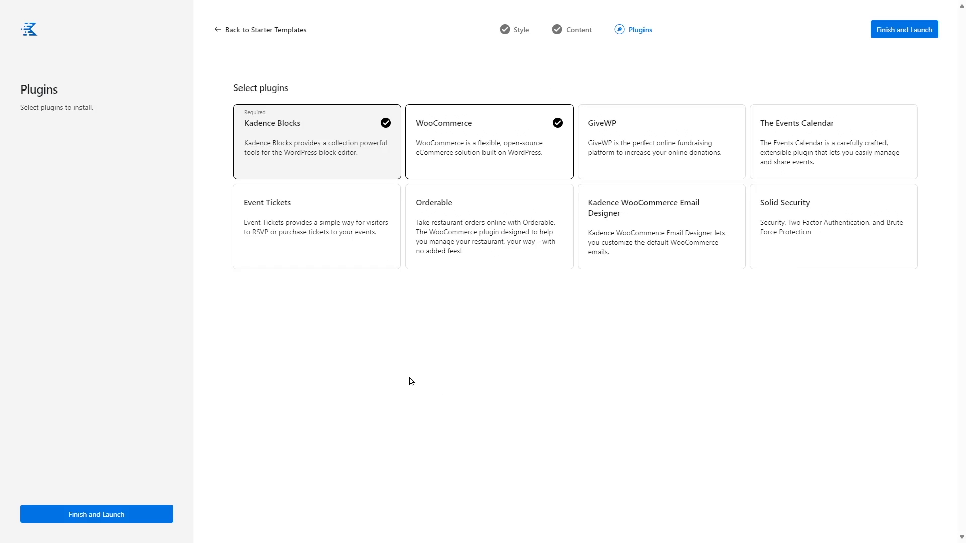
click(488, 174)
click(499, 169)
click(524, 131)
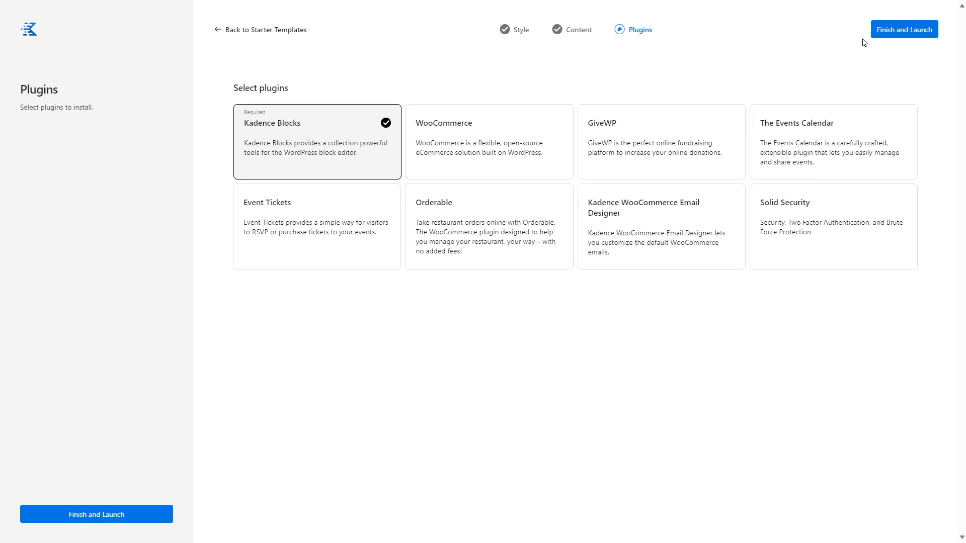
Launch the starter template import with only the required Kadence Blocks plugin and open the finished site
click(96, 514)
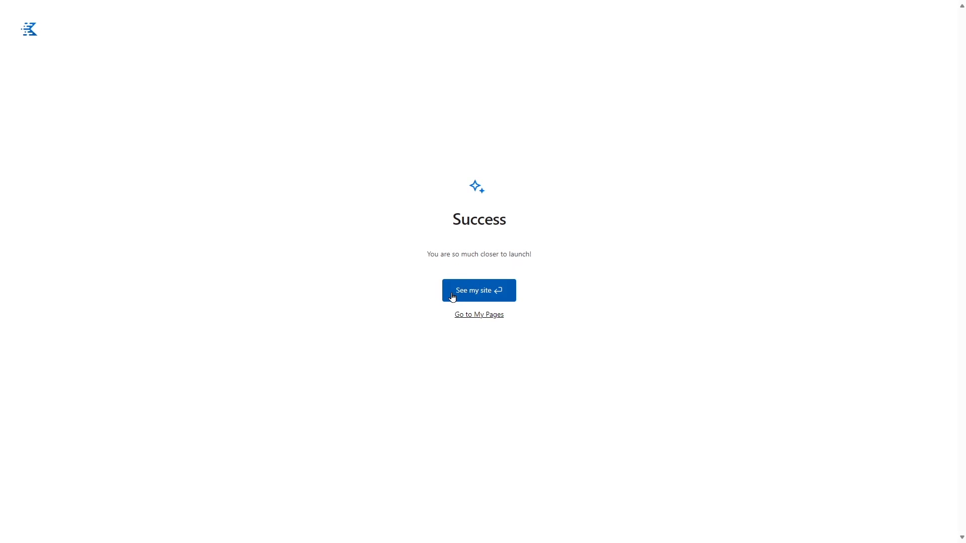
click(486, 298)
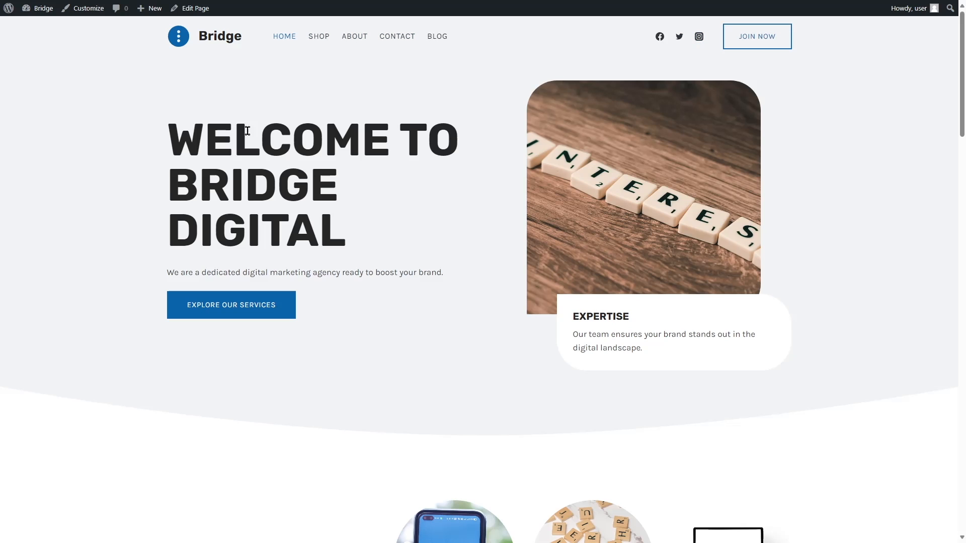
Examine the imported home page's sections from the welcome banner down to the footer
scroll(606, 195, down, 1)
scroll(606, 194, down, 7)
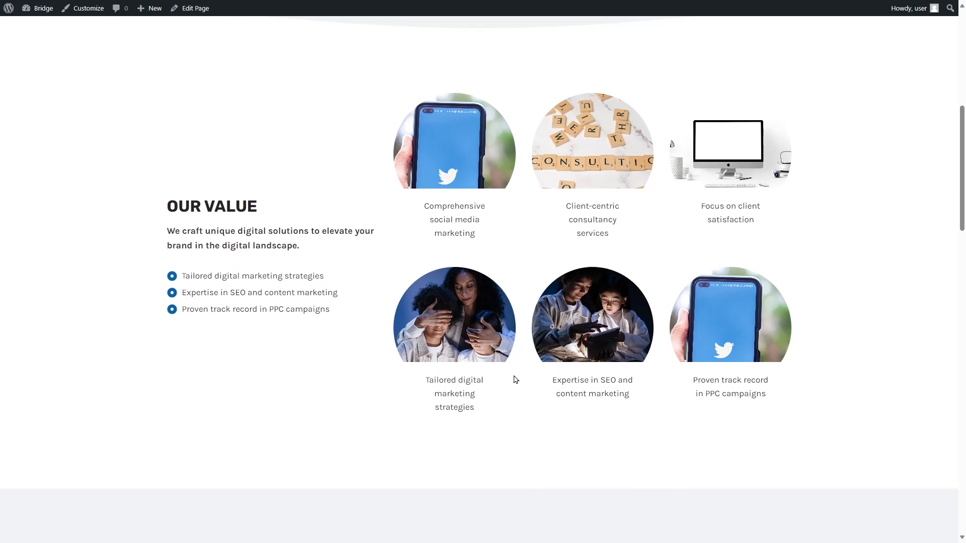
scroll(769, 380, down, 9)
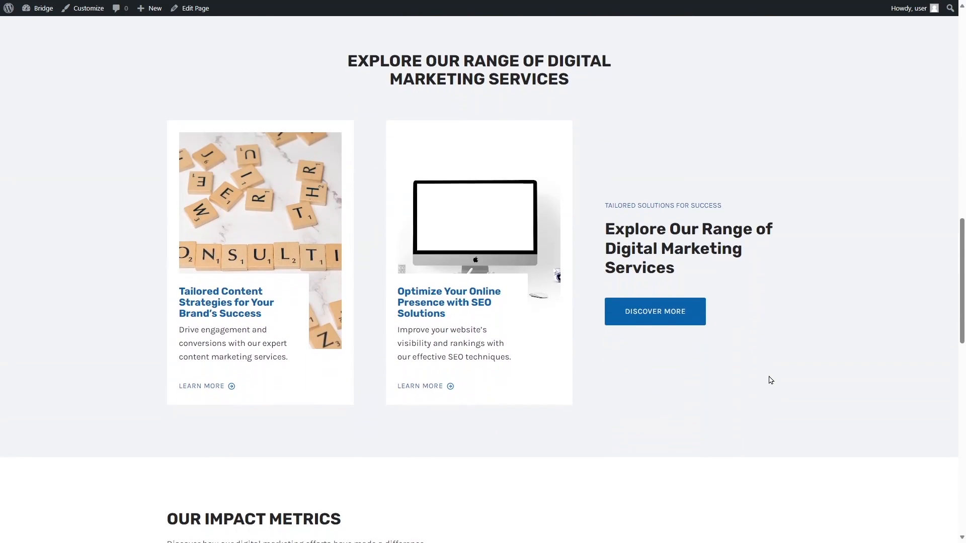
scroll(769, 380, down, 6)
scroll(493, 210, down, 5)
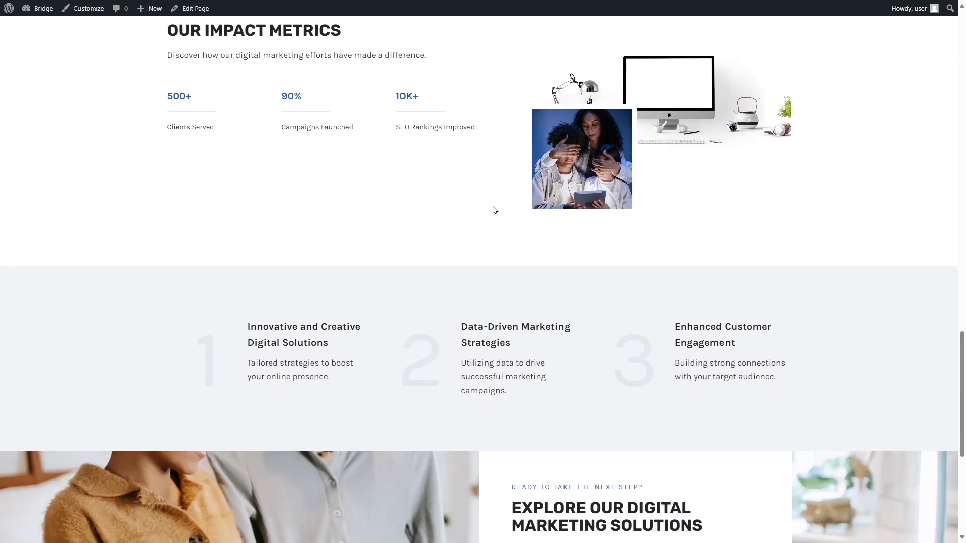
scroll(775, 259, down, 5)
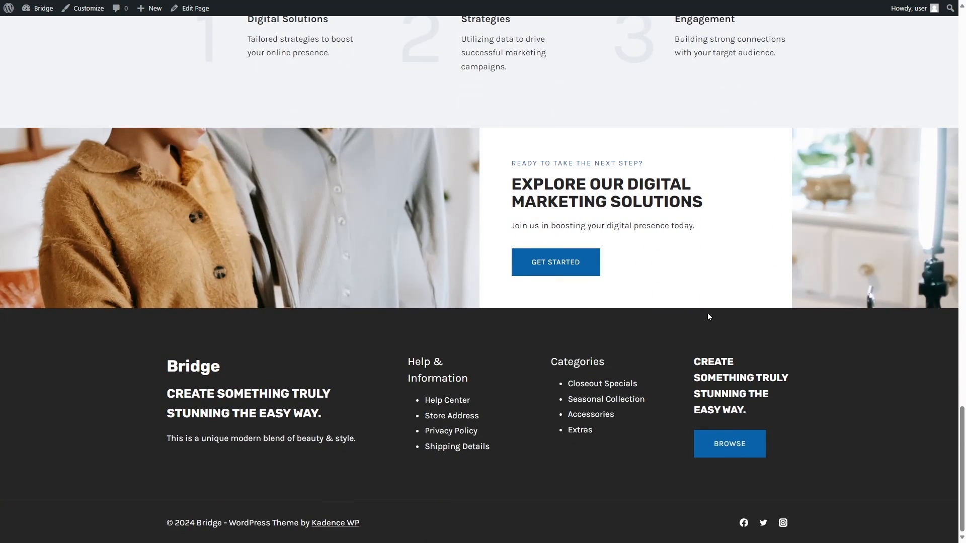
scroll(708, 316, up, 6)
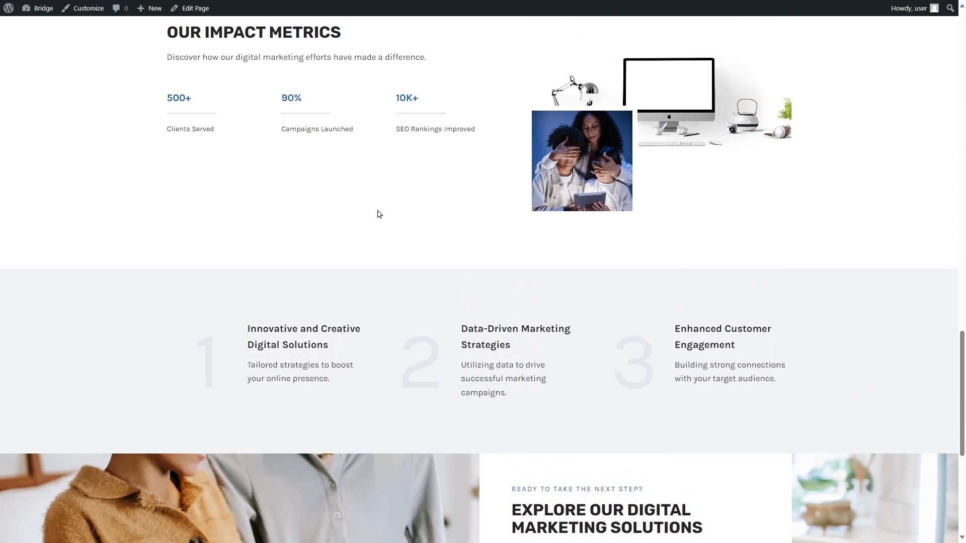
scroll(699, 306, up, 2)
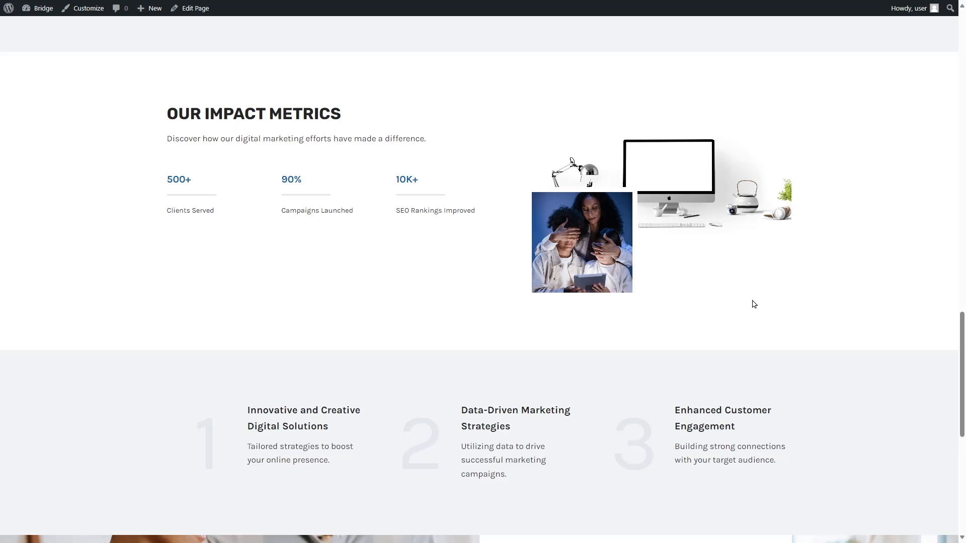
scroll(699, 265, up, 20)
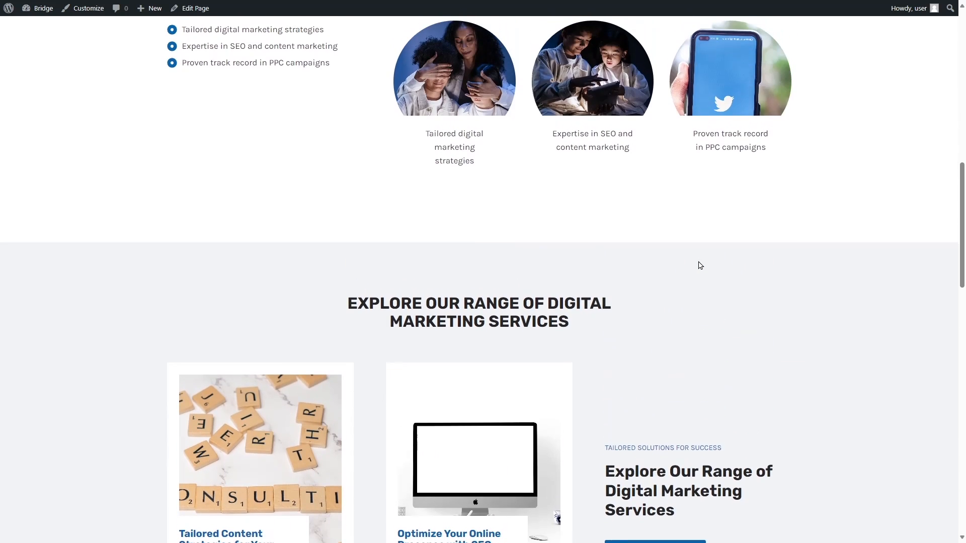
scroll(700, 265, up, 6)
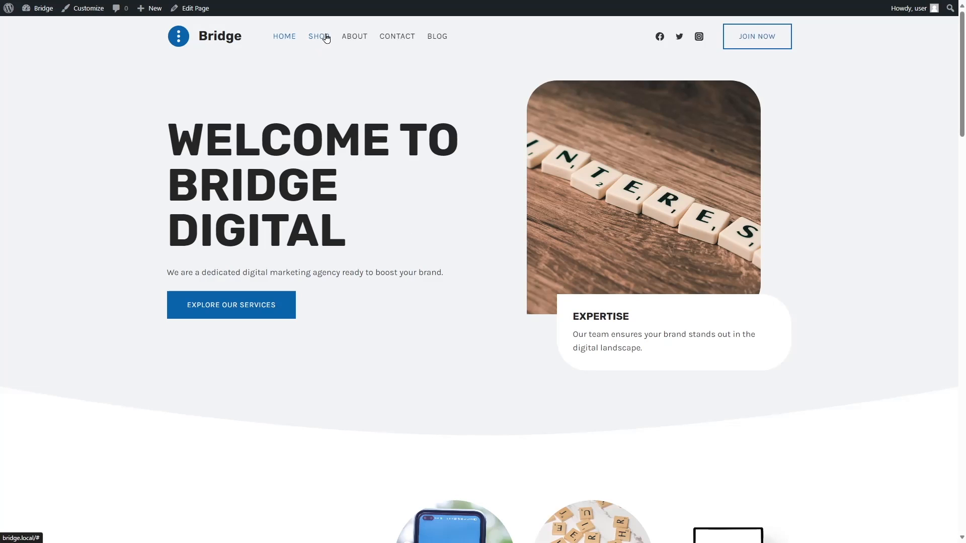
Open the site's About page and review its testimonials, image carousel and team section
click(354, 39)
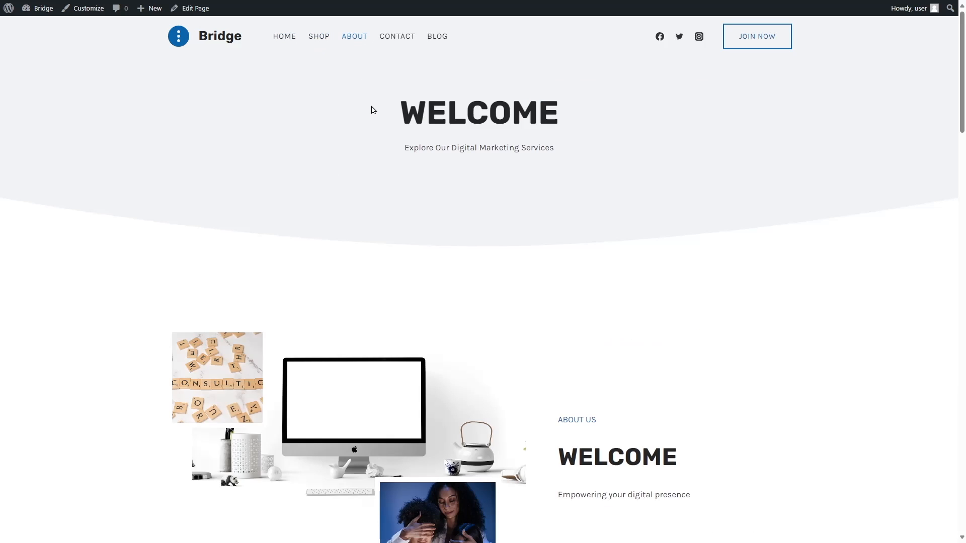
scroll(374, 111, down, 5)
scroll(592, 157, down, 6)
scroll(595, 160, down, 13)
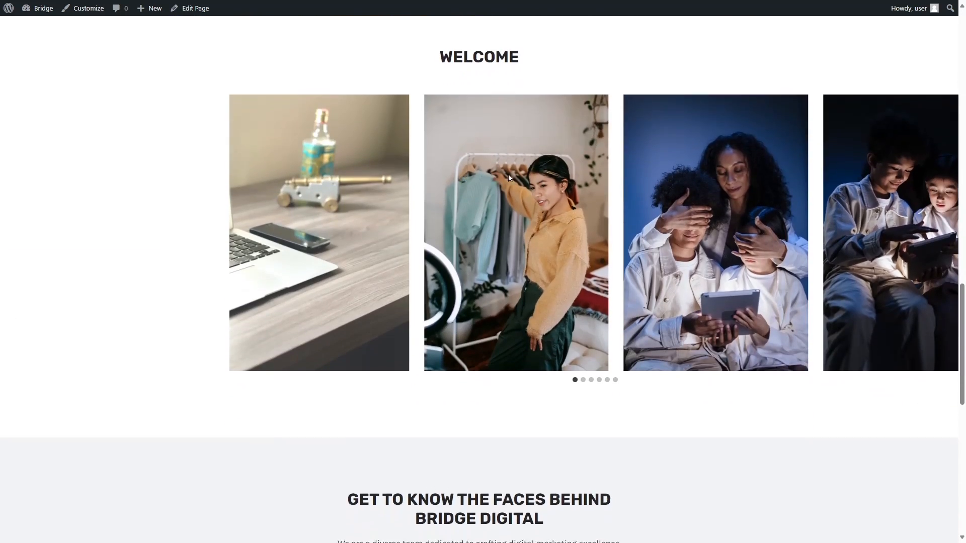
scroll(590, 185, down, 10)
scroll(590, 186, up, 3)
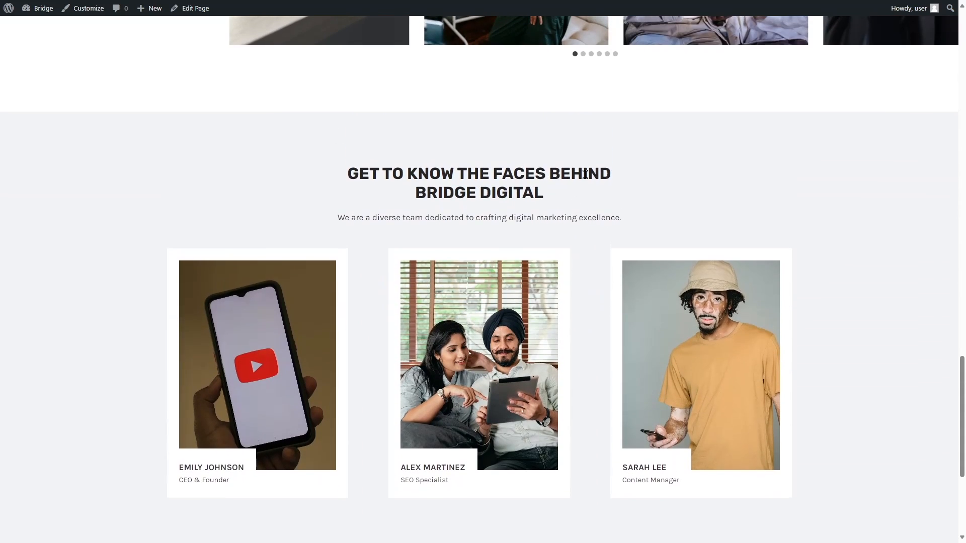
scroll(471, 192, down, 4)
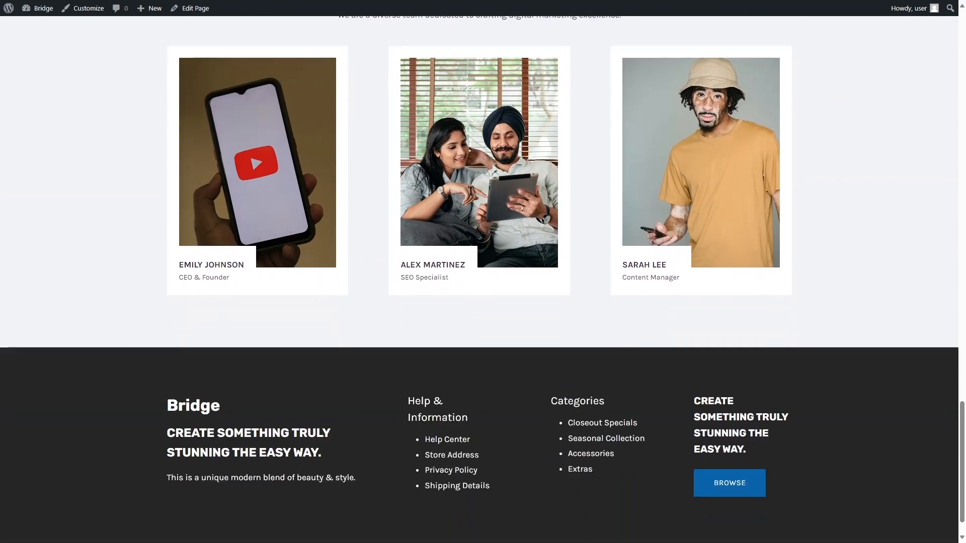
scroll(471, 192, up, 11)
scroll(471, 192, up, 15)
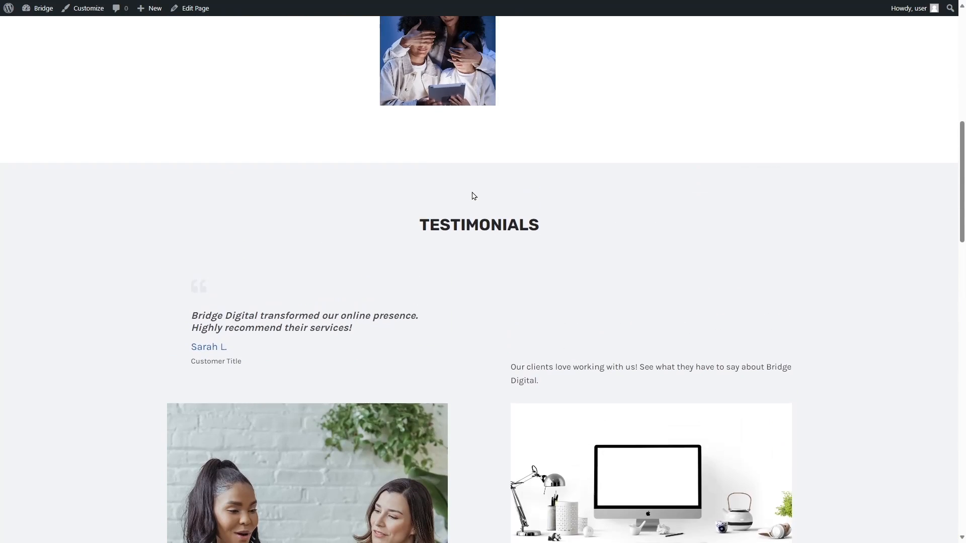
Open the site's Contact page and review its contact details, FAQs and message form
click(408, 44)
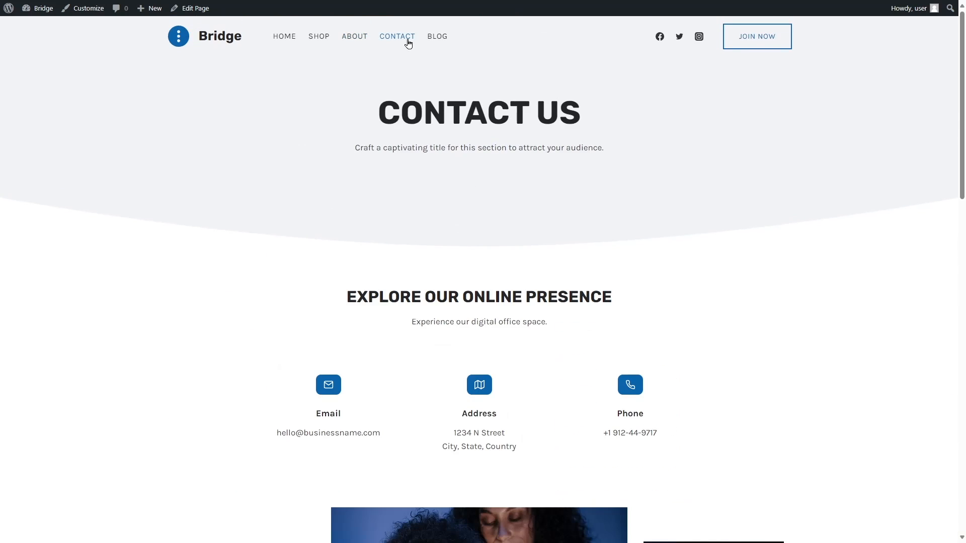
scroll(386, 89, down, 5)
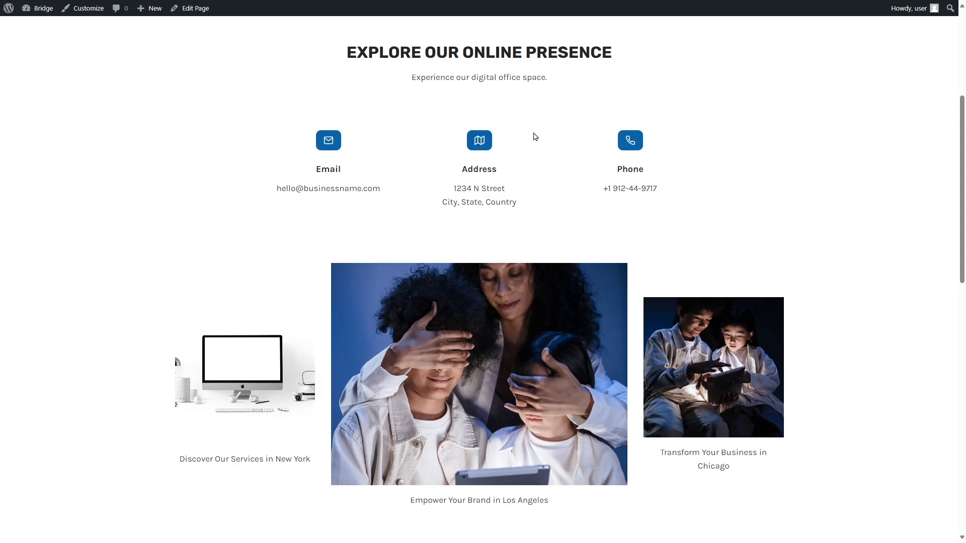
scroll(677, 199, down, 10)
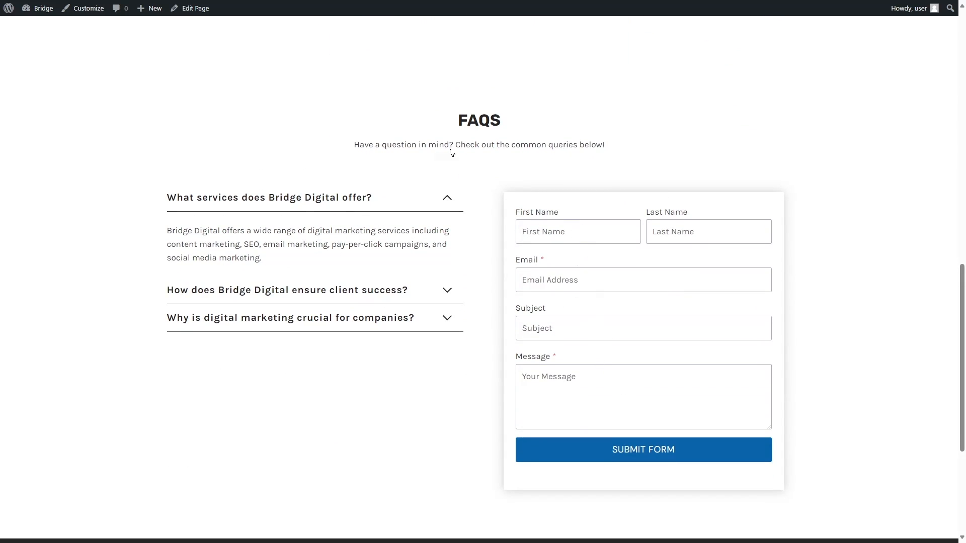
scroll(400, 144, down, 5)
scroll(400, 144, up, 20)
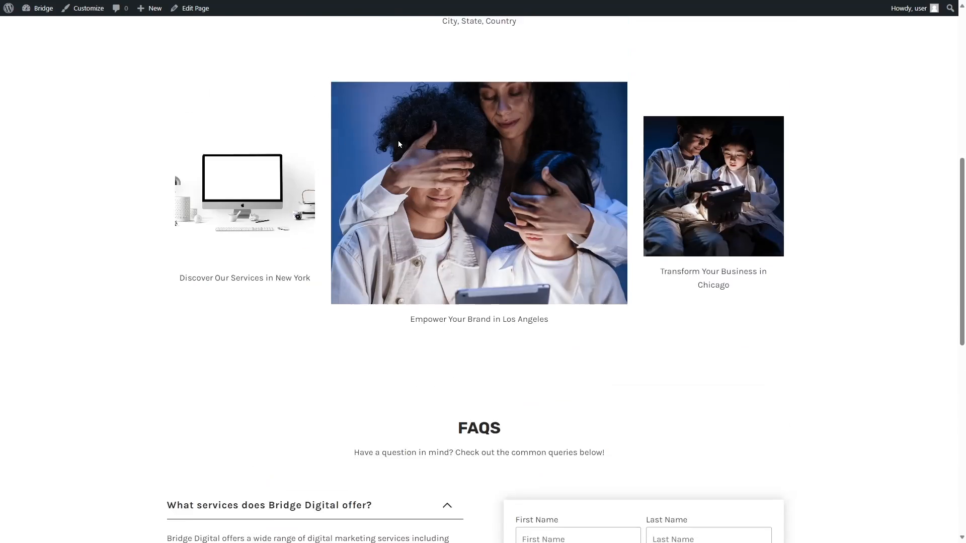
Browse the Blog page and read through the post "The Essentials of Blogging: Tips and Strategies for Success"
click(437, 38)
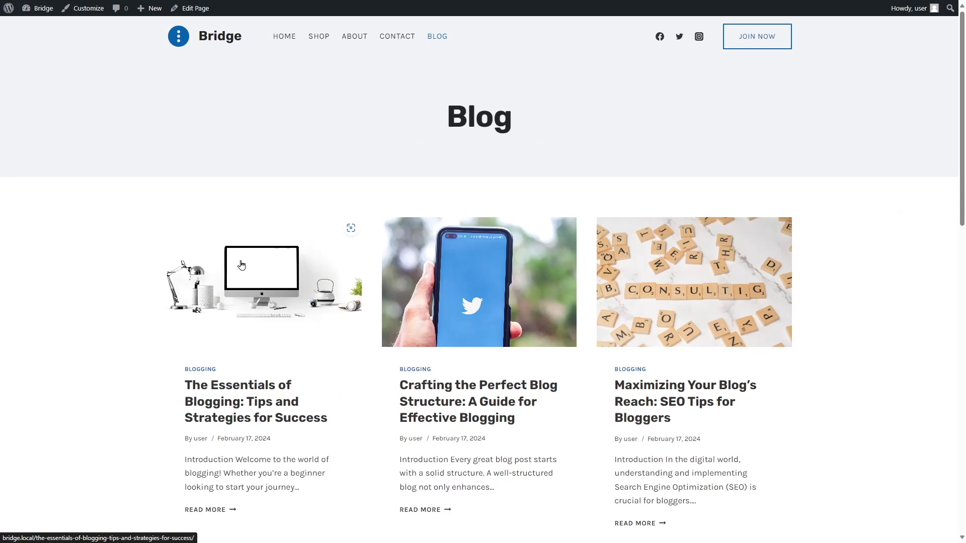
scroll(564, 143, down, 9)
scroll(565, 179, up, 9)
click(215, 298)
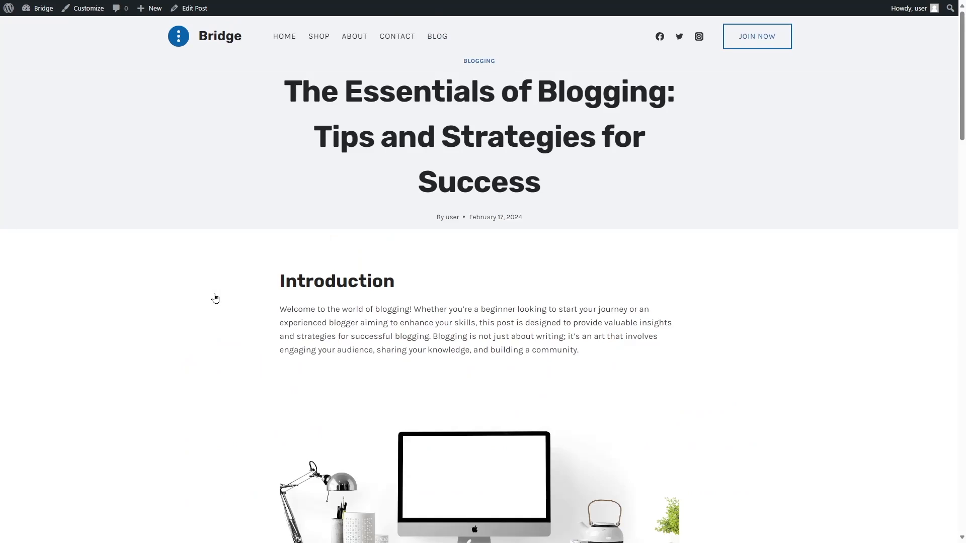
scroll(215, 299, down, 8)
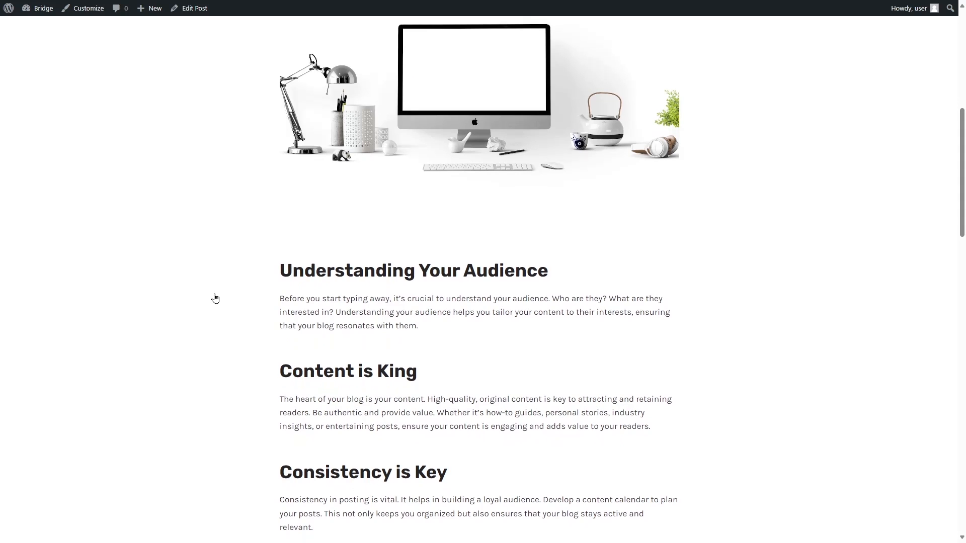
scroll(215, 299, down, 14)
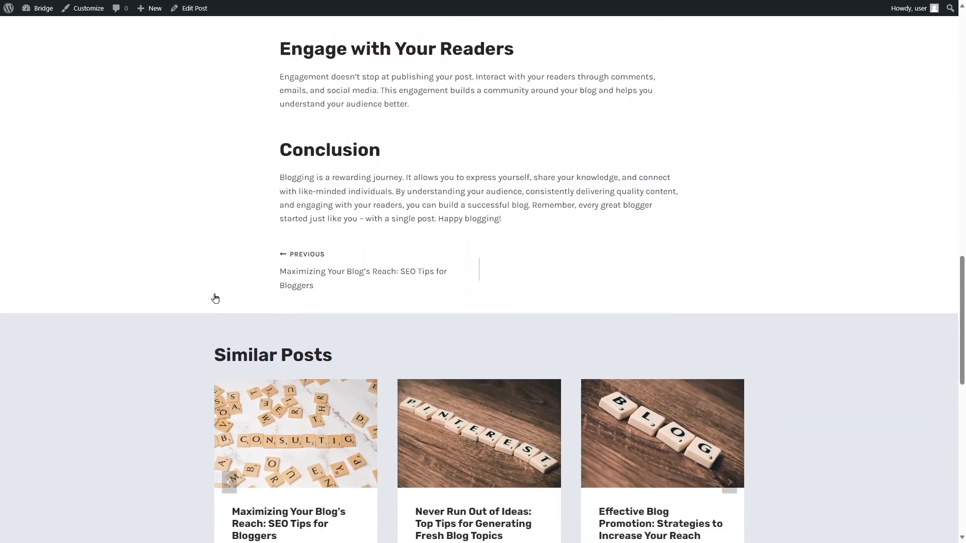
scroll(463, 409, up, 20)
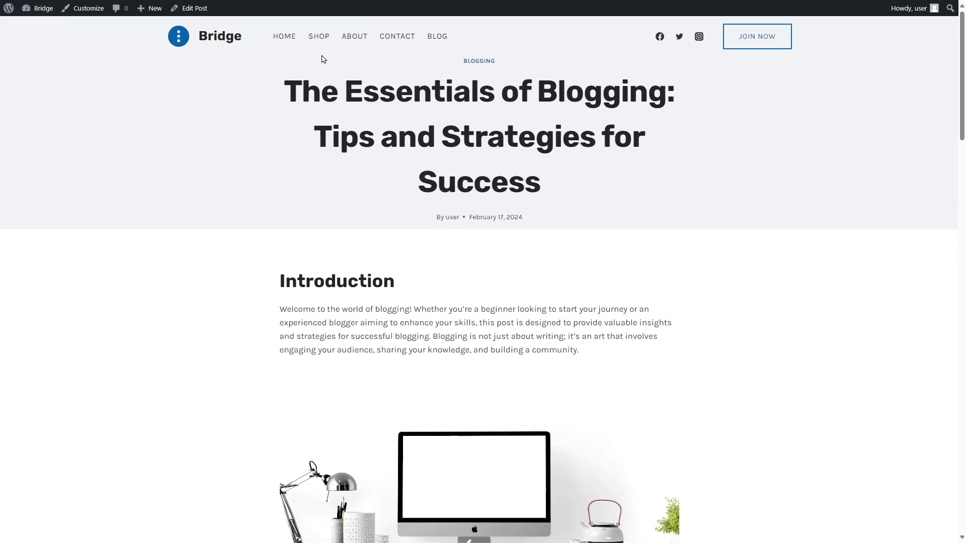
Return to the site's home page and go to the menu management page in the WordPress dashboard
click(204, 40)
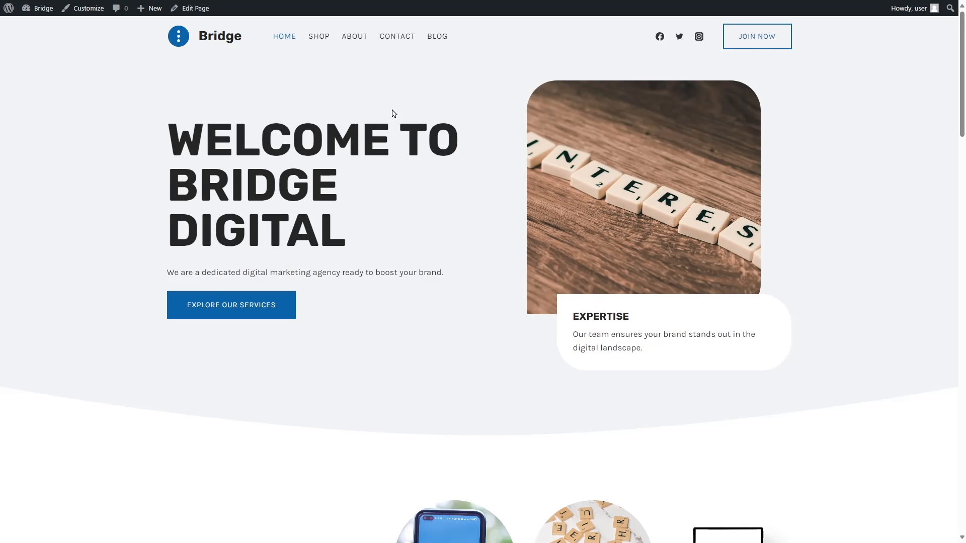
click(42, 24)
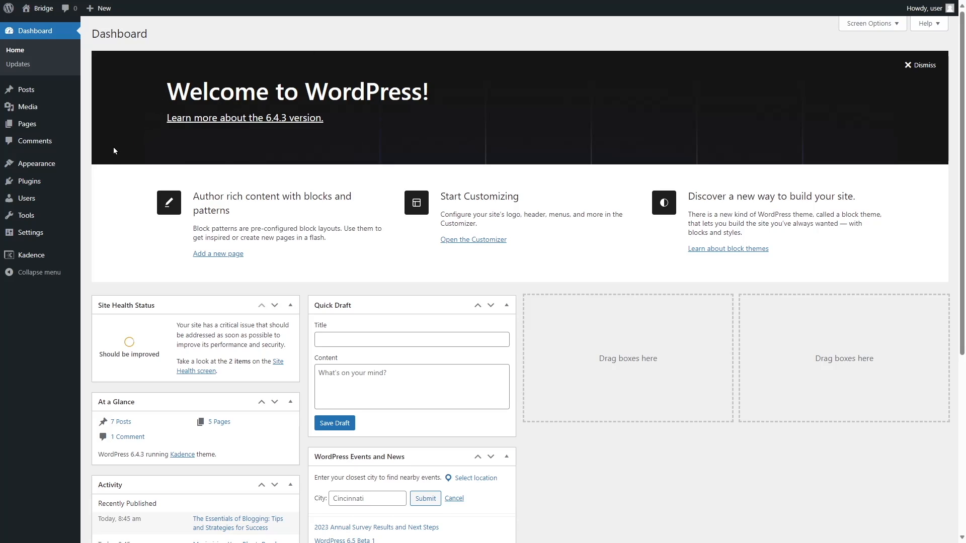
mouse_move(55, 164)
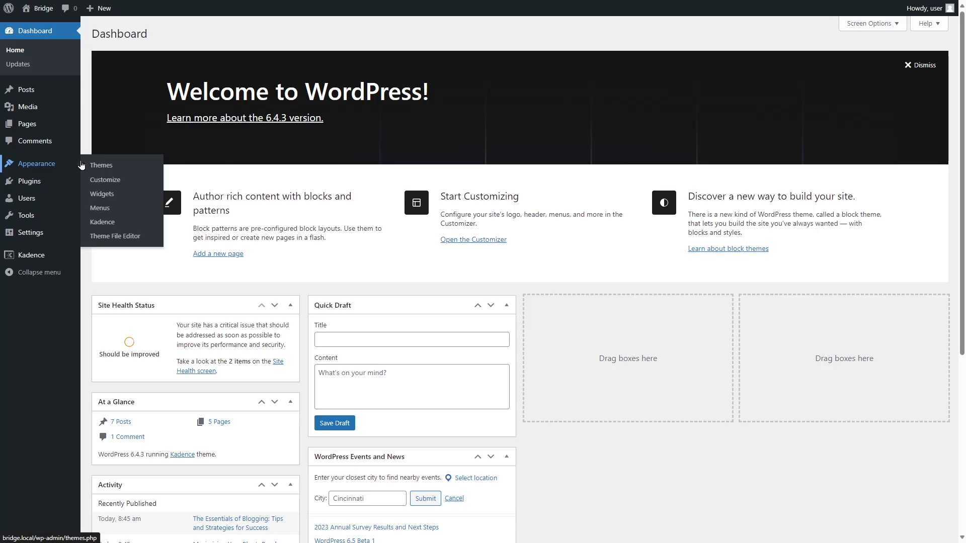
click(100, 208)
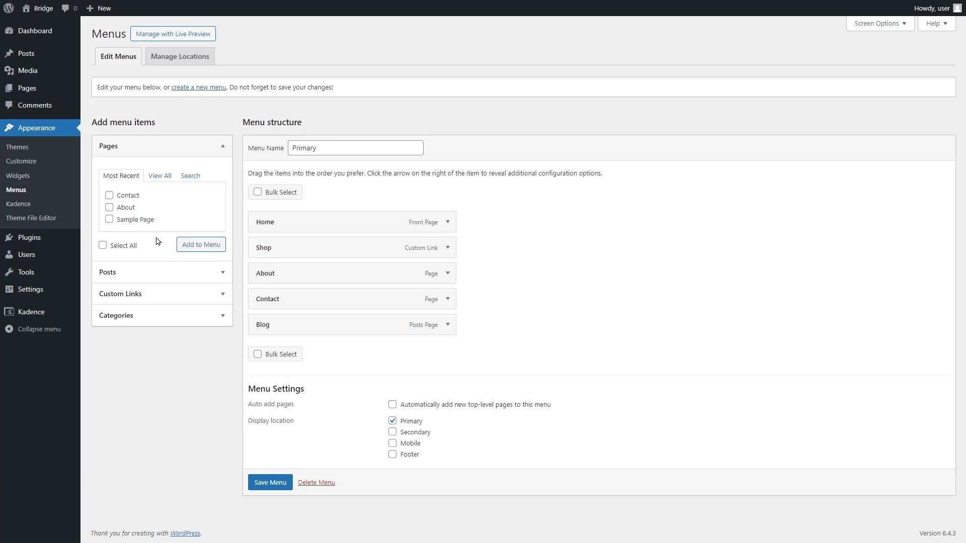
Try selecting the About, Sample Page and Contact pages as menu items and deselect them all
click(109, 208)
click(109, 219)
click(109, 195)
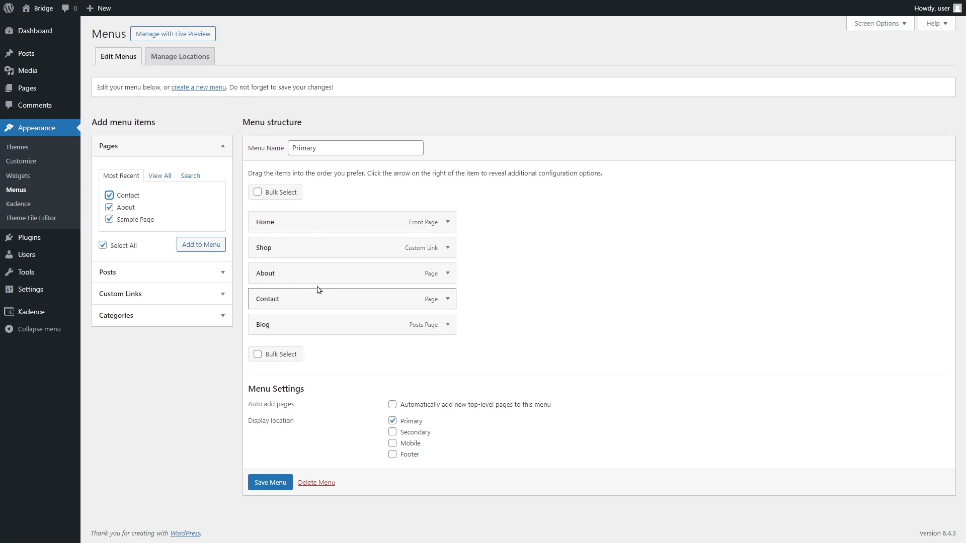
click(109, 196)
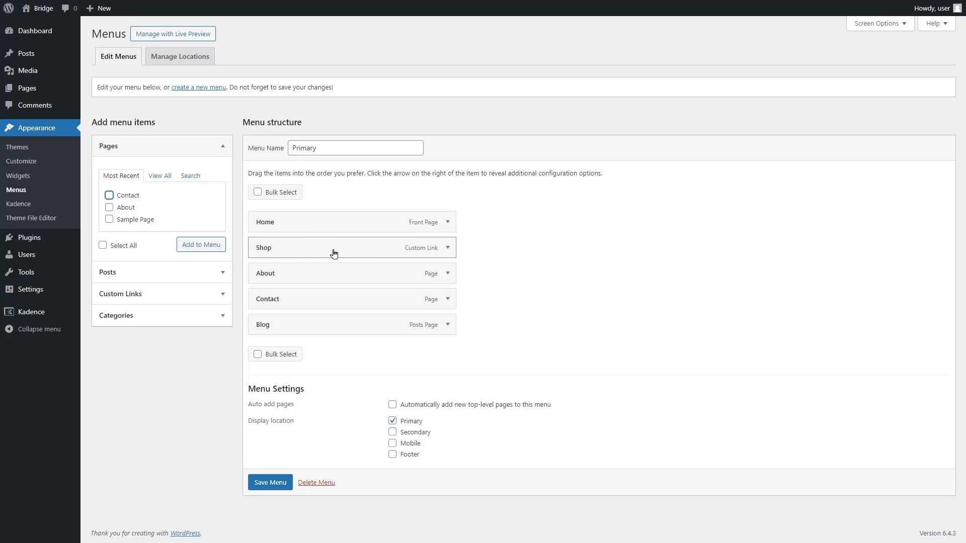
Remove the Shop custom link from the Primary menu and save the menu
click(448, 250)
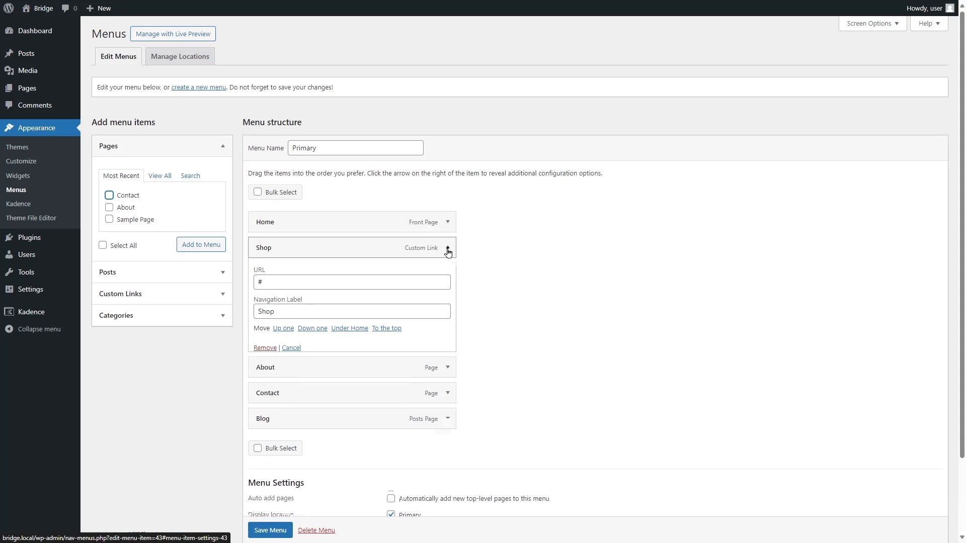
click(267, 348)
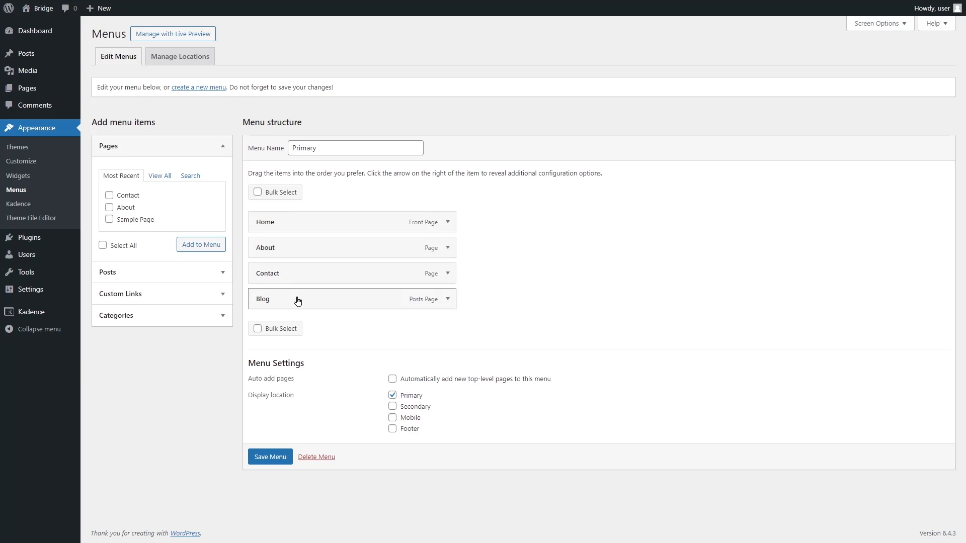
click(262, 461)
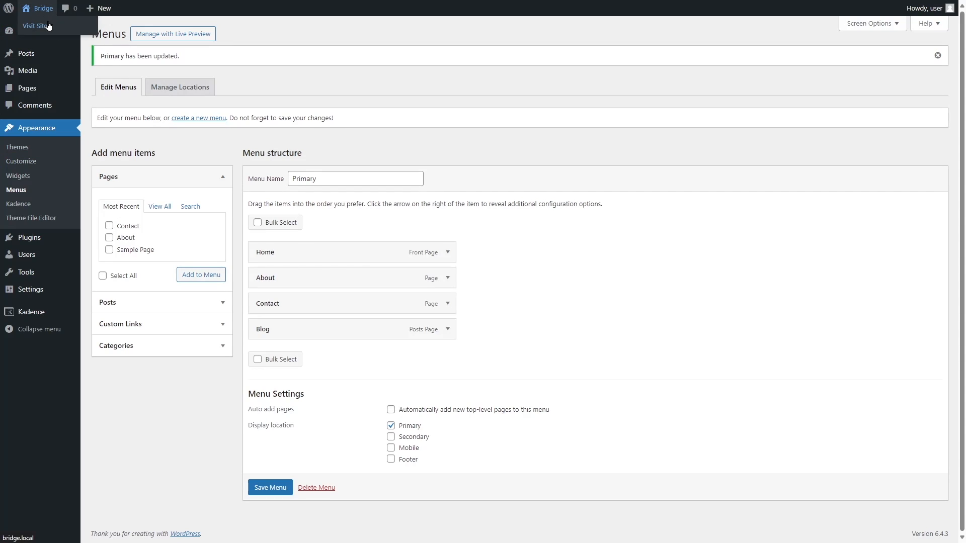
Visit the live site and open the Header settings in the theme customizer
click(49, 25)
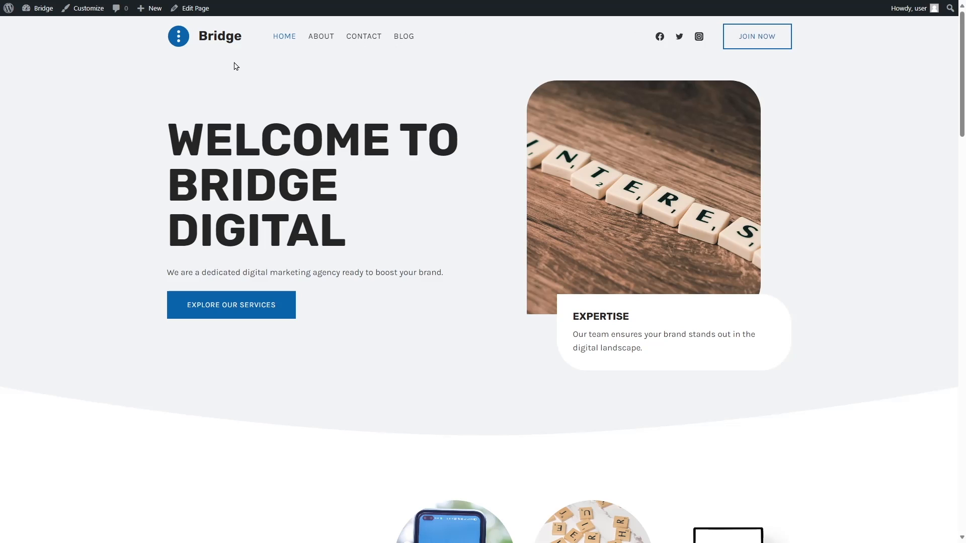
click(79, 13)
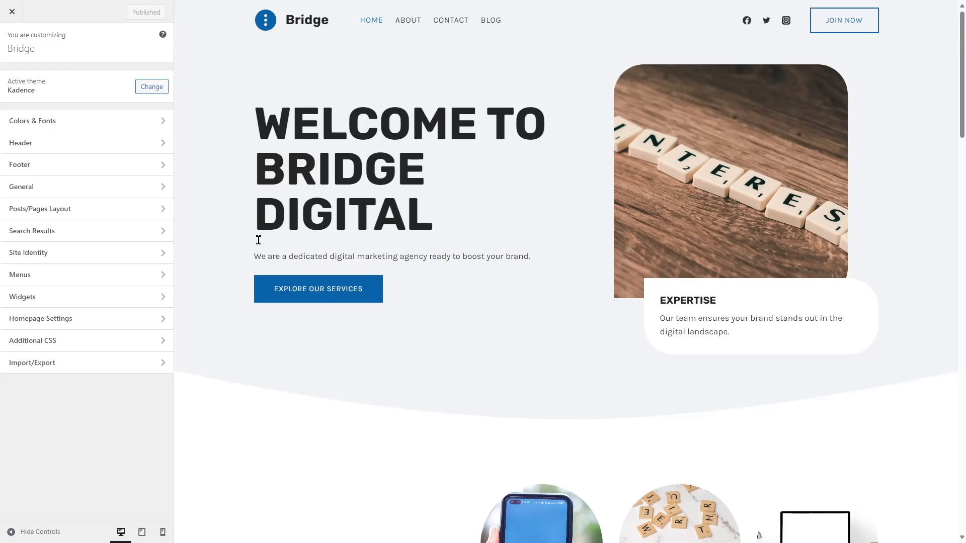
click(28, 145)
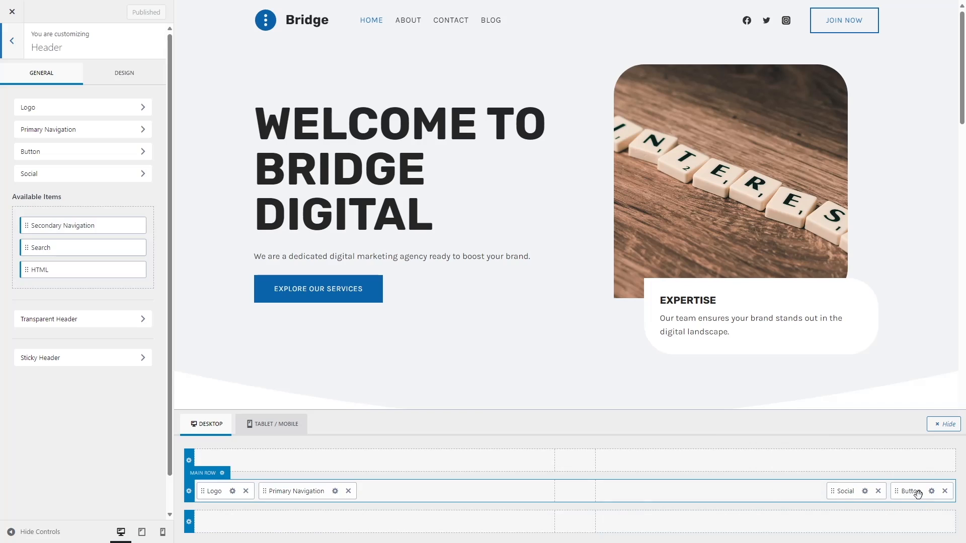
Move Primary Navigation to the right section of the header's main row, ahead of Social, and remove the Button item
drag(850, 492, 567, 495)
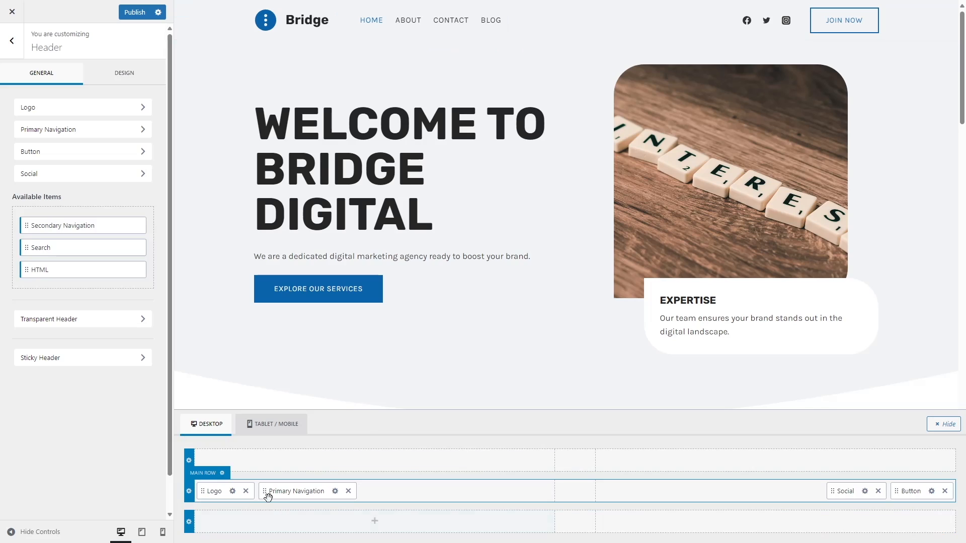
drag(267, 497, 802, 502)
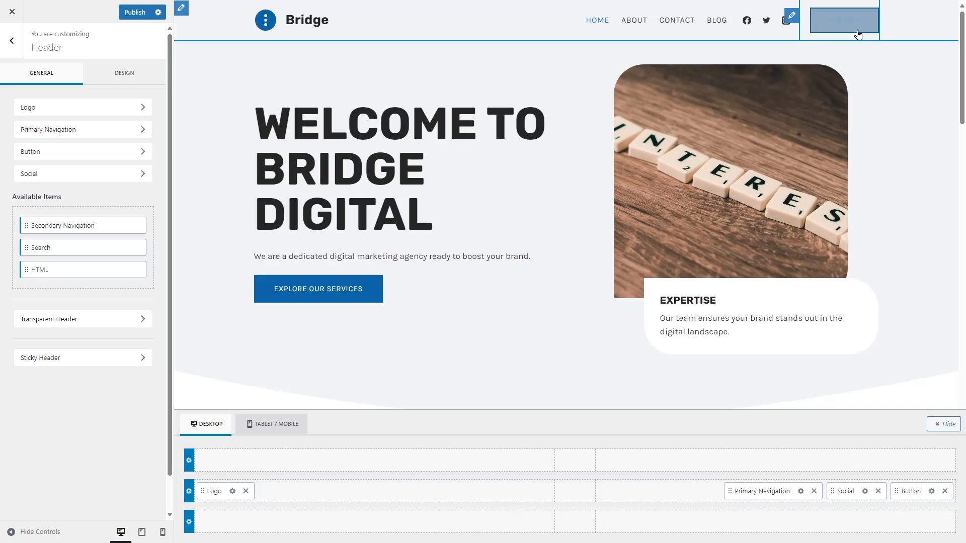
click(944, 491)
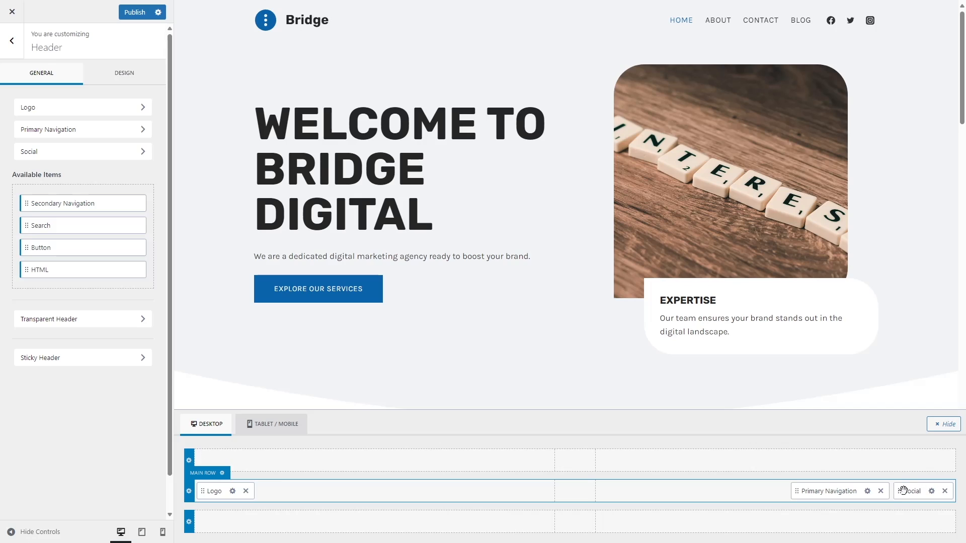
Try Social and Search in the header's top row, remove Search and return Social to the main row after Primary Navigation
drag(903, 491, 899, 460)
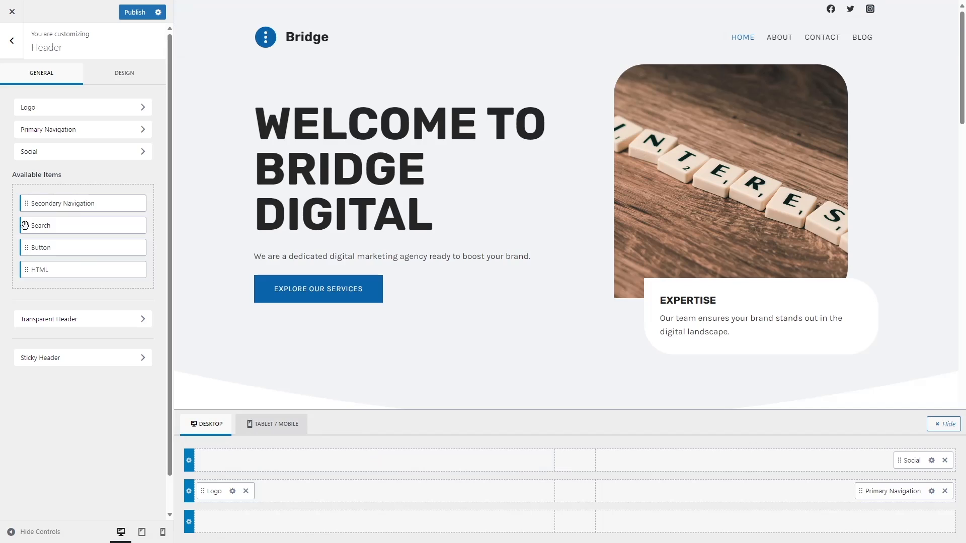
drag(24, 227, 906, 469)
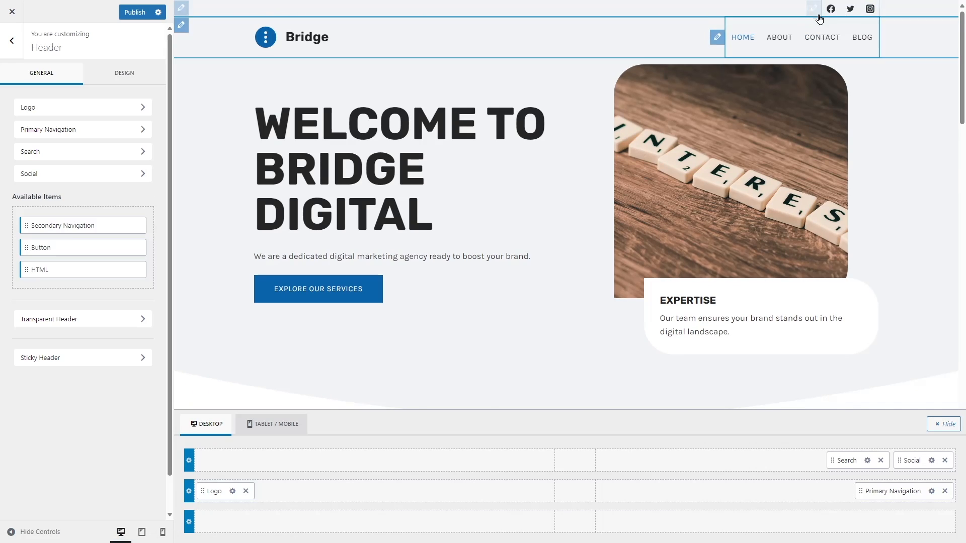
click(881, 461)
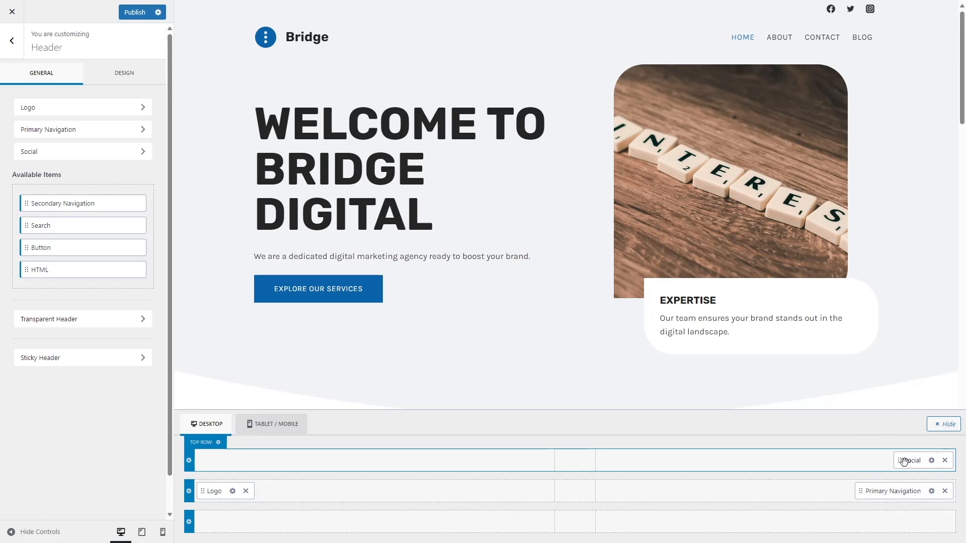
drag(902, 461, 914, 494)
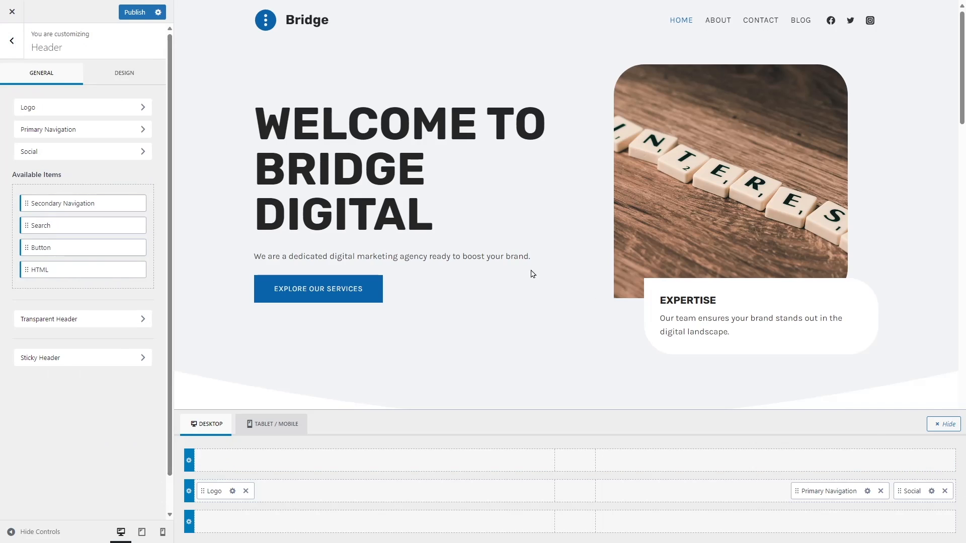
Look through the upload, Media Library and Pexels sources for a site logo and close the picker without choosing an image
click(60, 113)
click(98, 115)
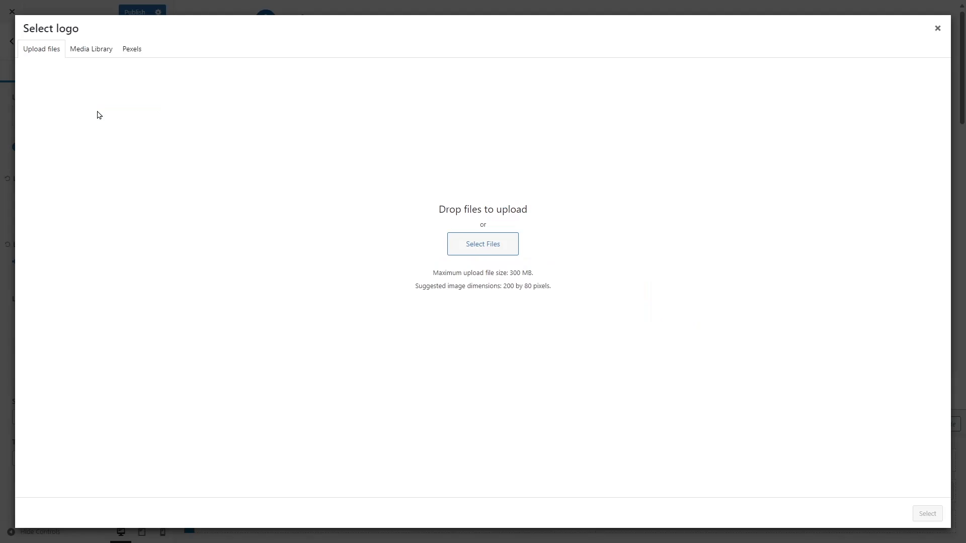
click(83, 50)
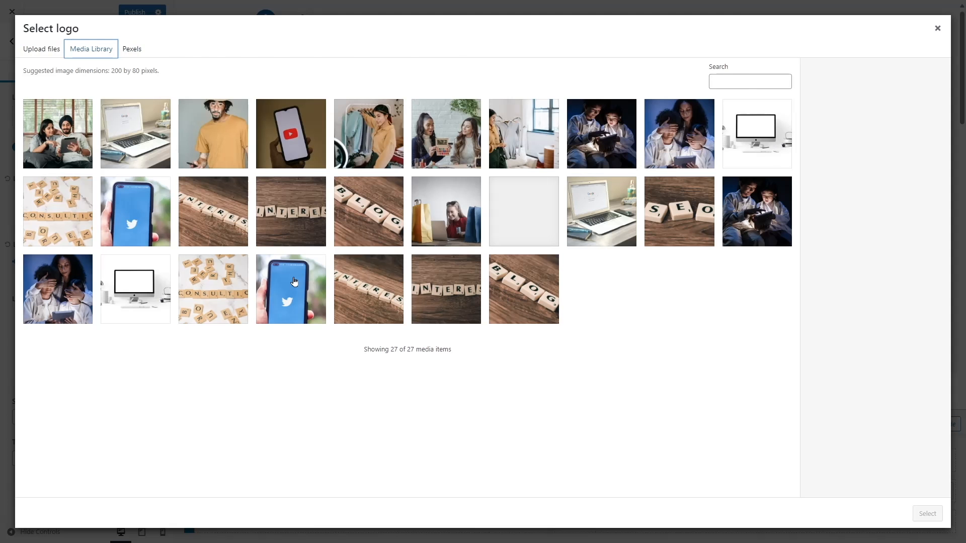
click(45, 50)
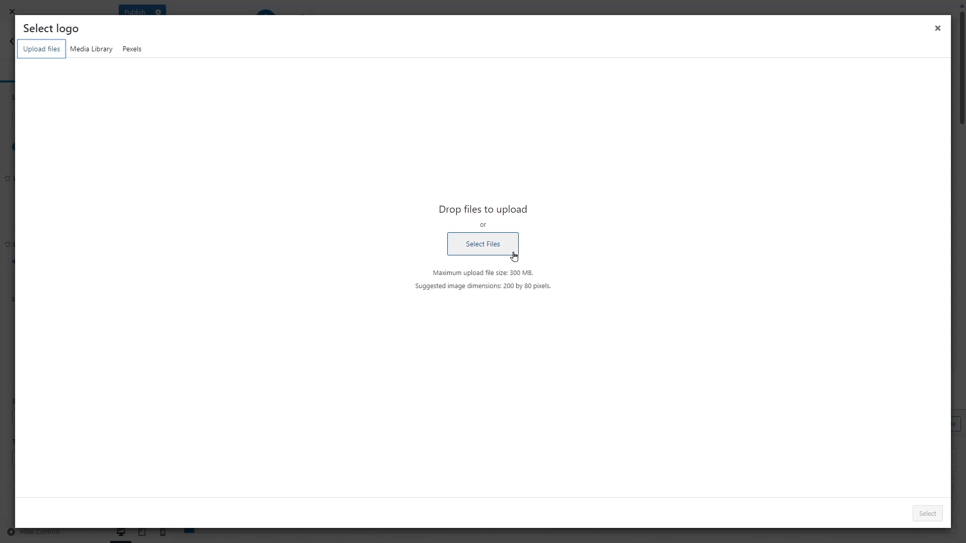
click(131, 49)
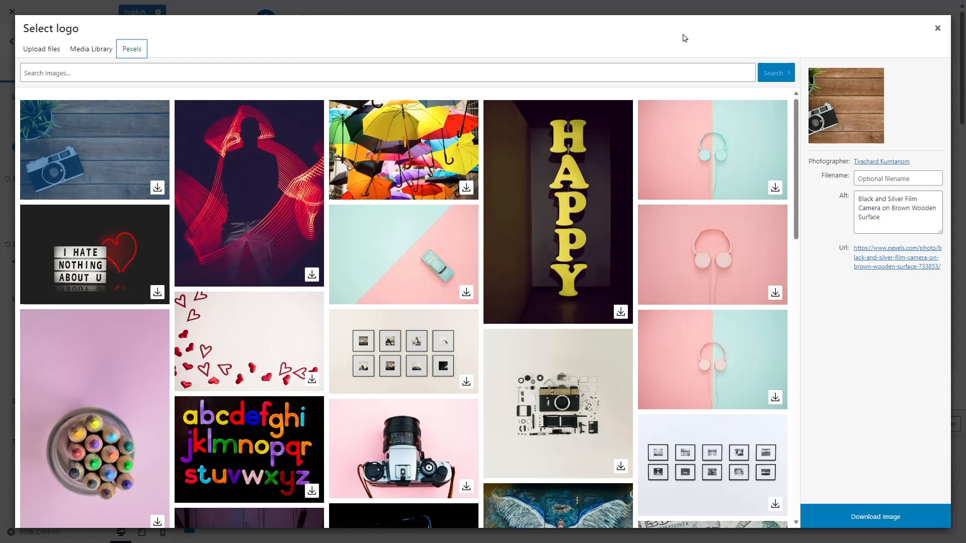
key(Escape)
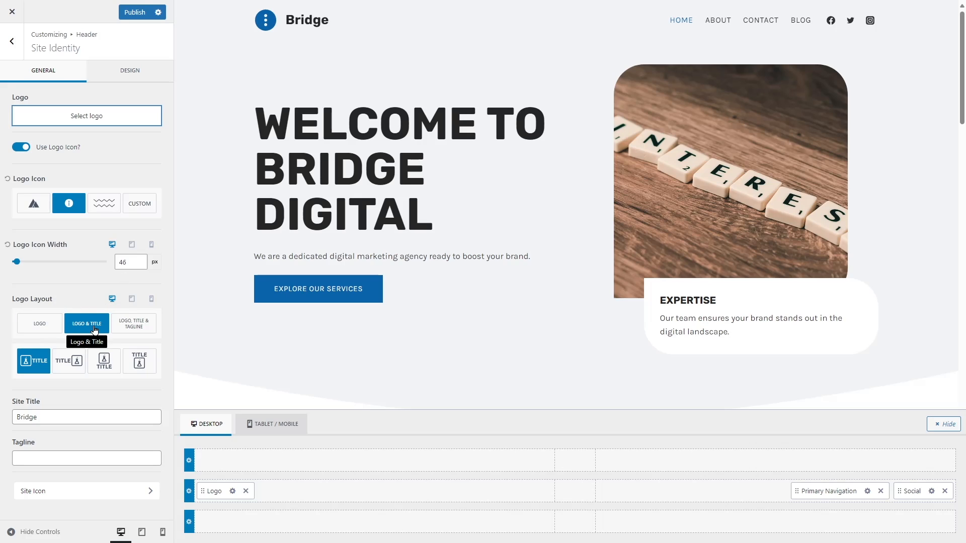
Try the other logo layouts and title positions, and return to Logo & Title with the logo before the title
click(40, 325)
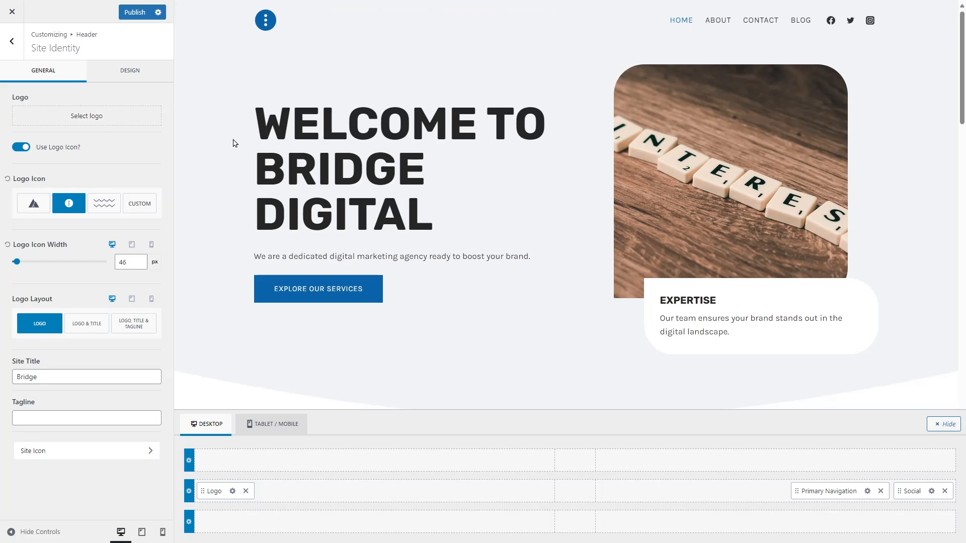
click(139, 333)
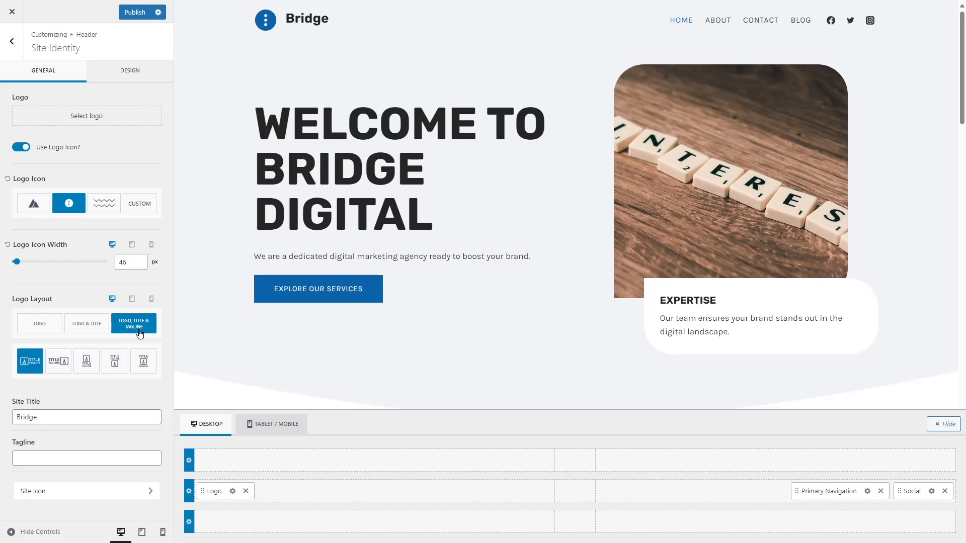
click(87, 335)
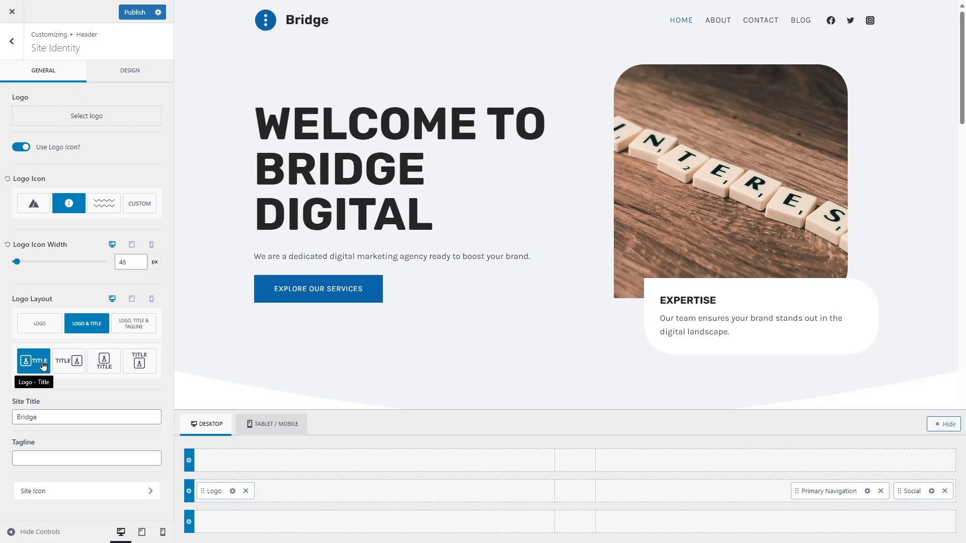
click(69, 368)
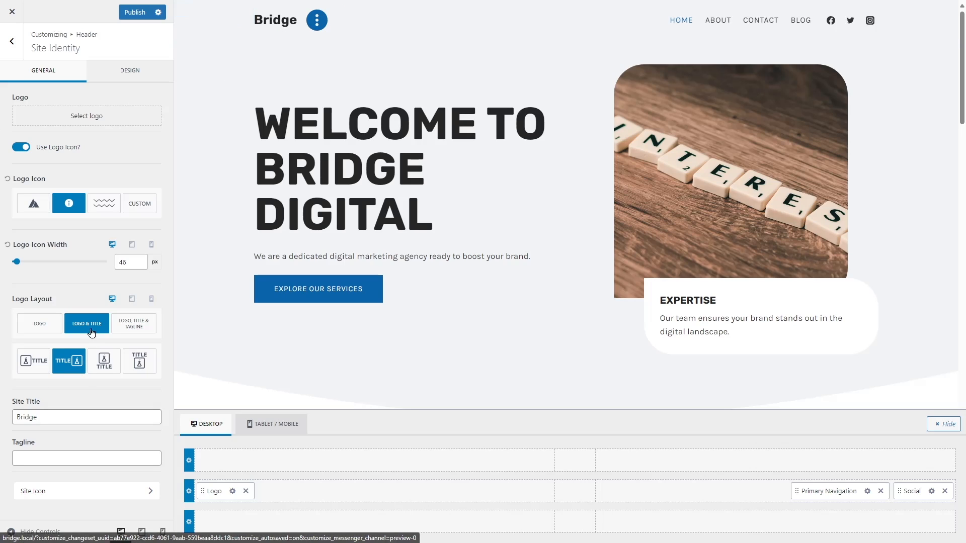
click(102, 366)
click(34, 361)
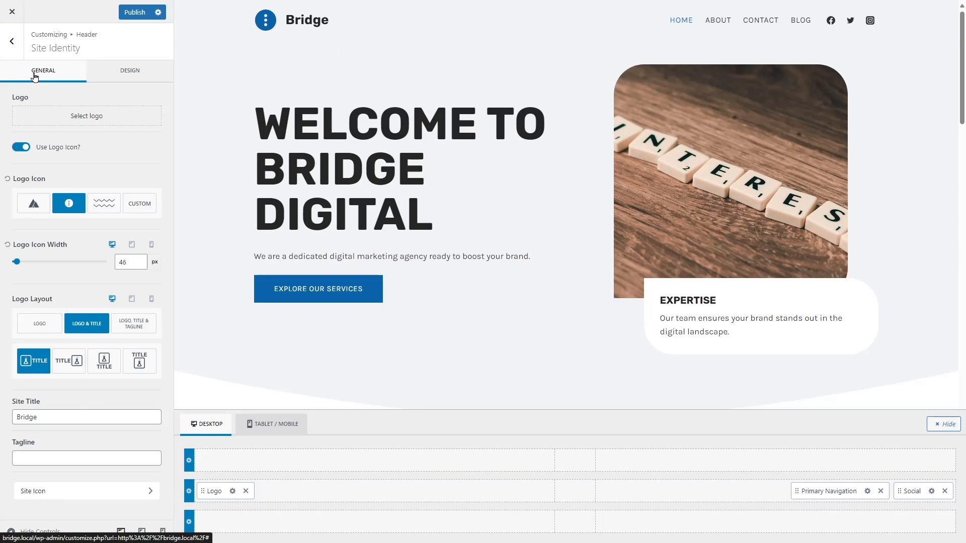
Review the site identity's design settings and go back to the customizer's main list
click(119, 76)
click(59, 75)
click(122, 80)
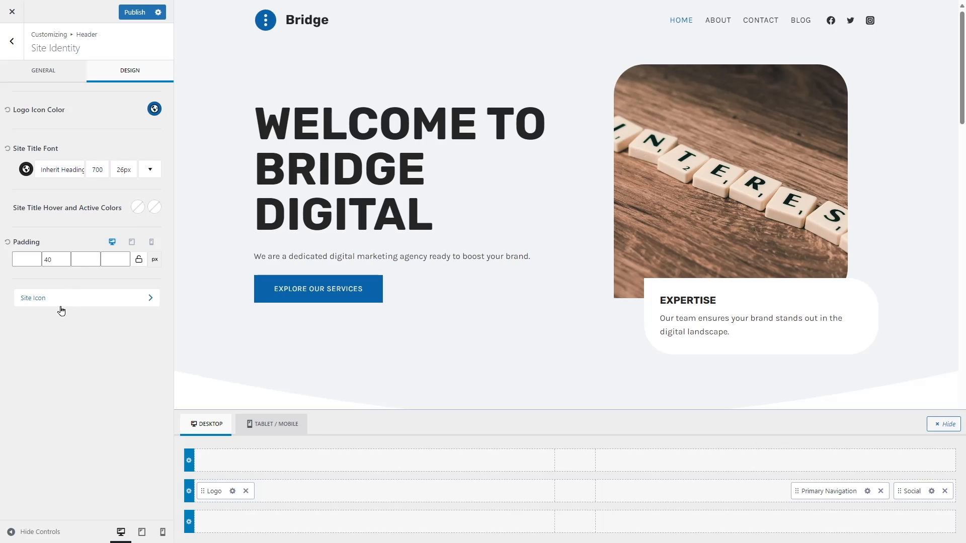
click(13, 45)
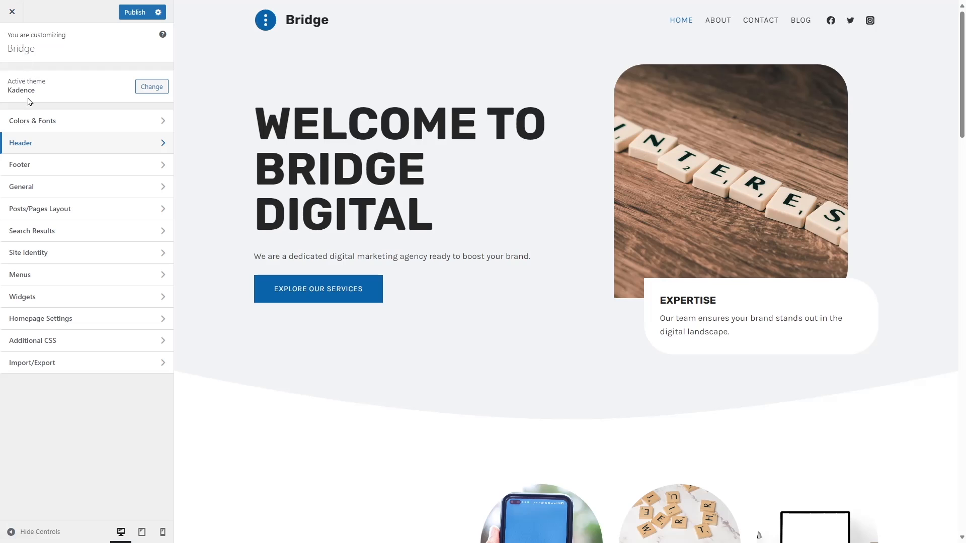
Examine the footer's background setting, its widget layout and the block content of the Footer 1 and Footer 2 widget areas
click(58, 176)
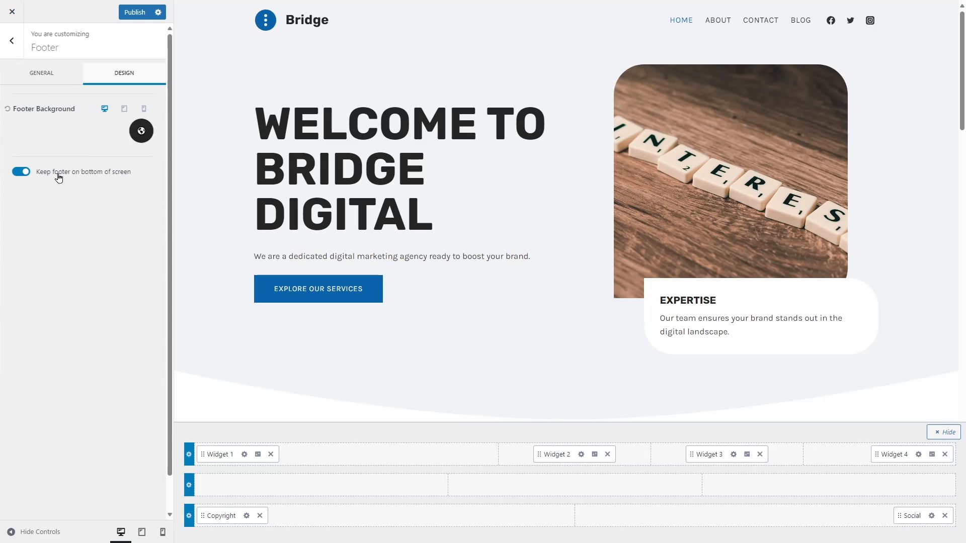
scroll(964, 120, down, 2)
scroll(965, 119, down, 20)
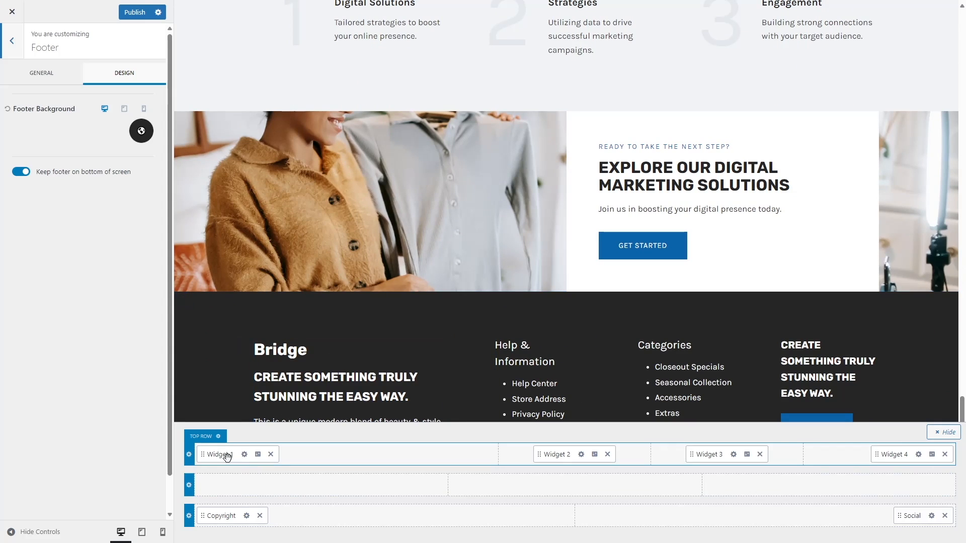
click(46, 80)
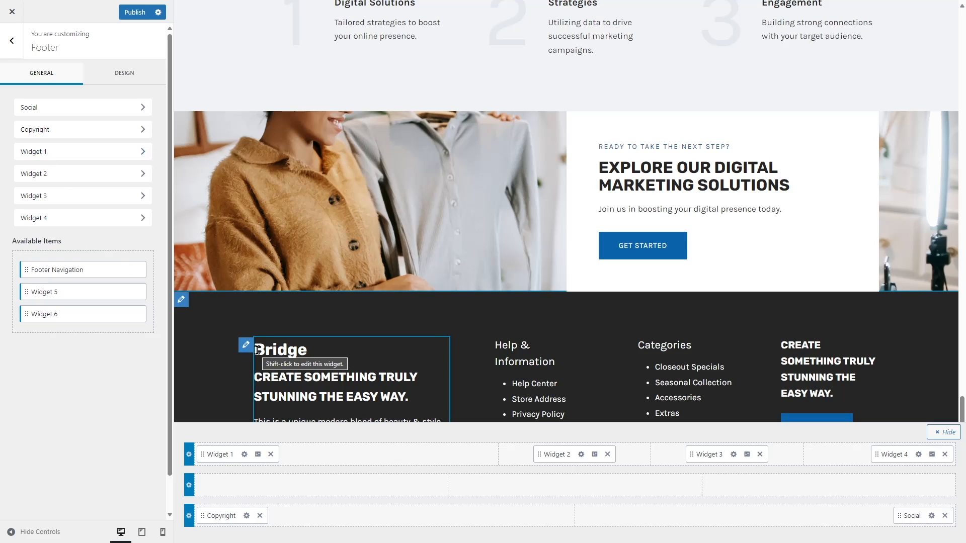
click(47, 152)
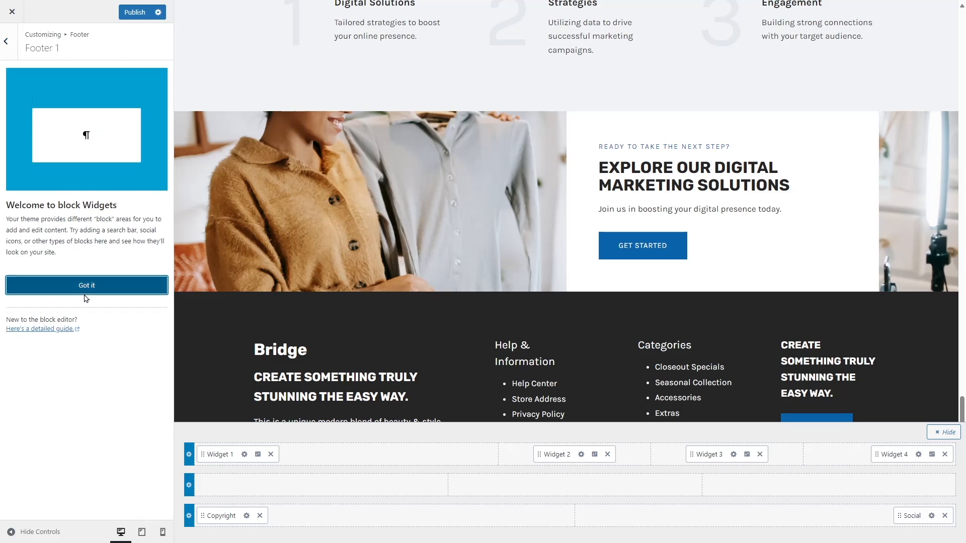
click(85, 295)
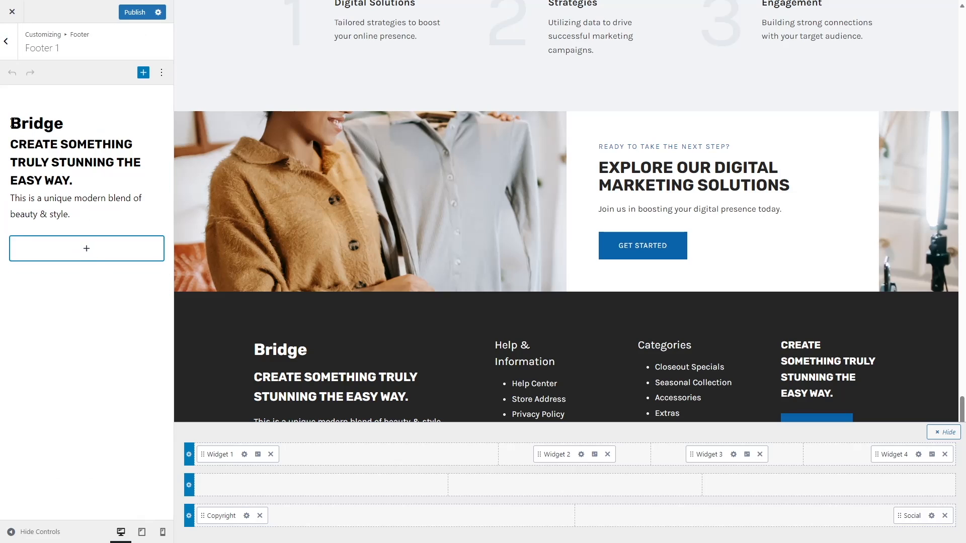
drag(12, 122, 73, 180)
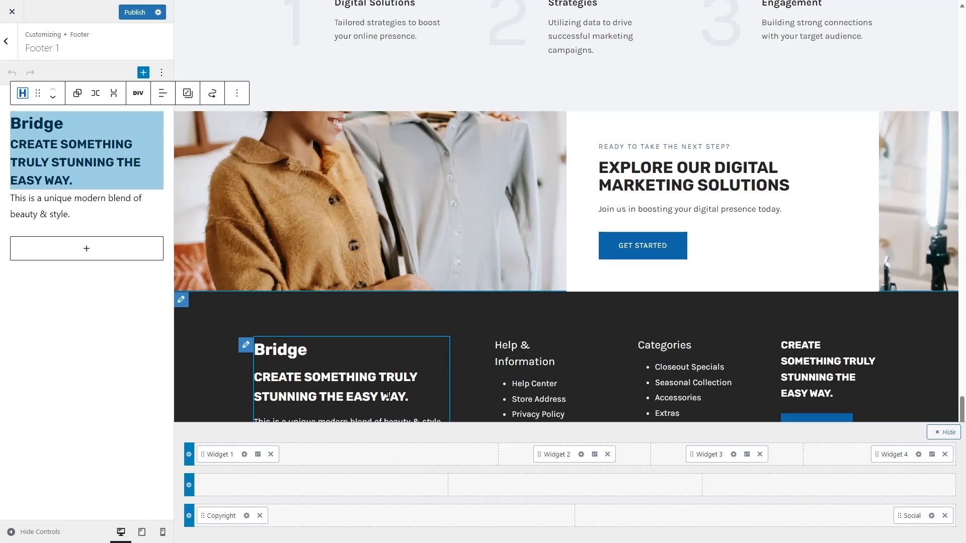
click(7, 45)
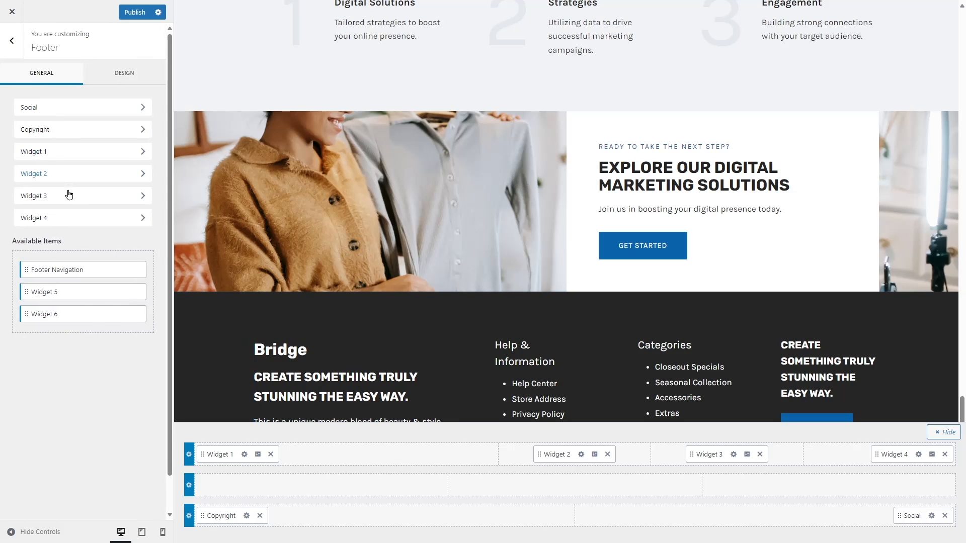
click(48, 175)
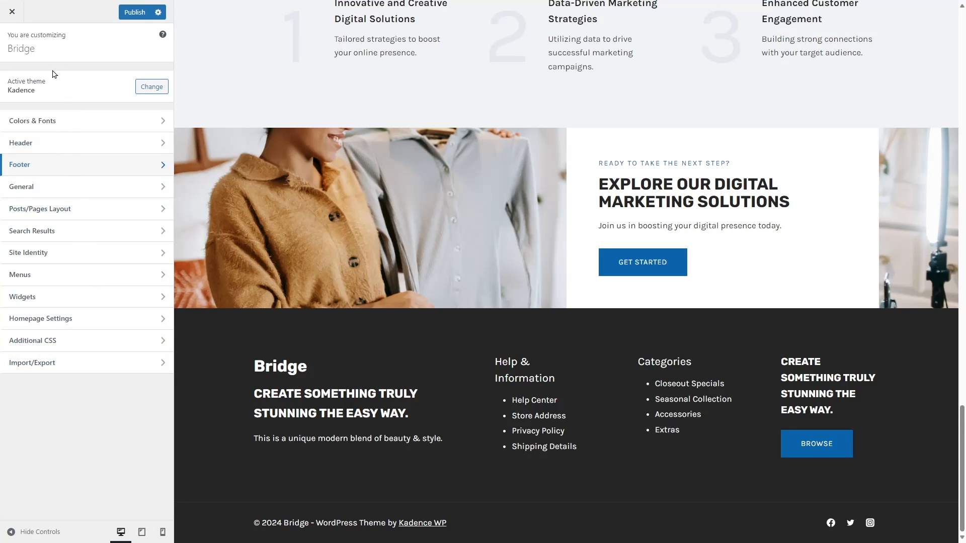
Publish the header changes, close the customizer and open the home page for editing
scroll(406, 249, up, 15)
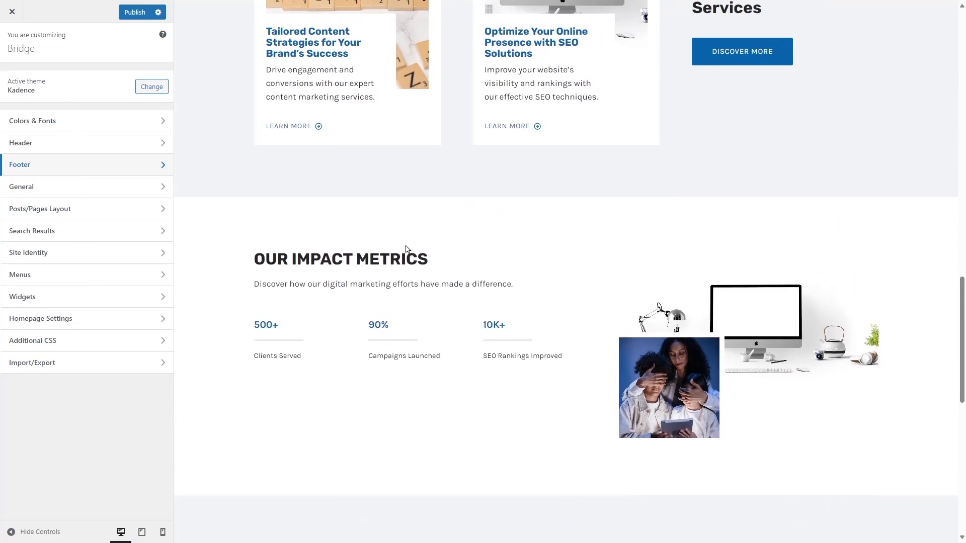
scroll(406, 249, up, 12)
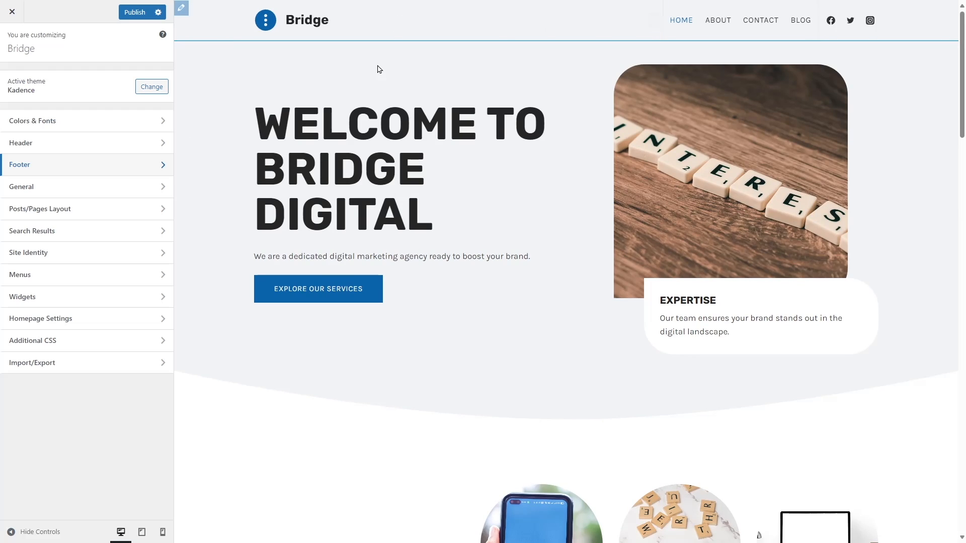
click(135, 13)
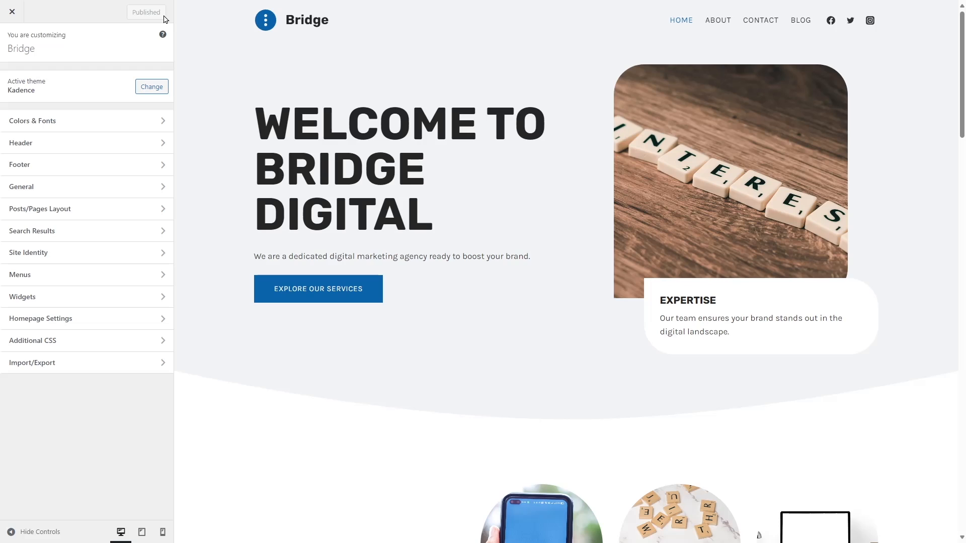
click(12, 12)
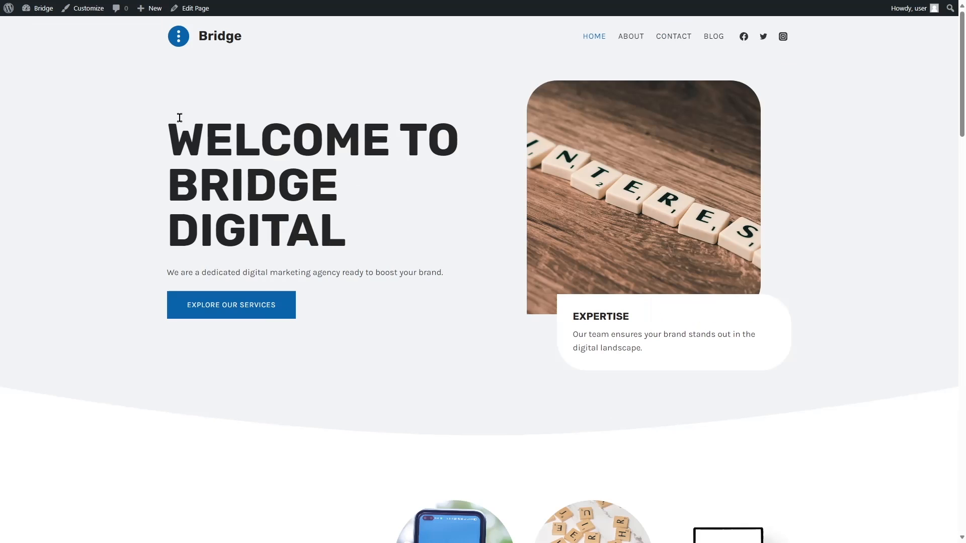
click(190, 11)
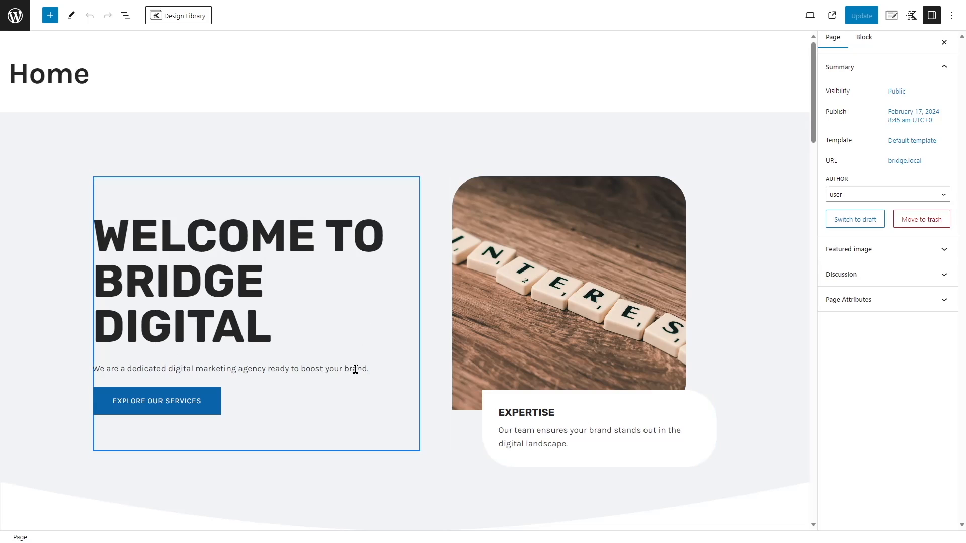
Check the style settings of the hero section's Welcome to Bridge Digital heading and the tagline below it
drag(97, 235, 269, 312)
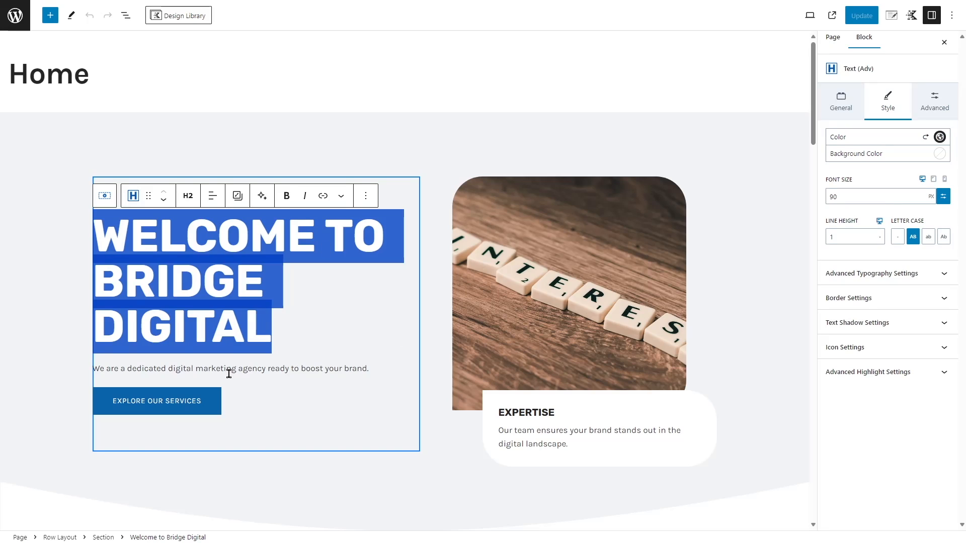
click(195, 372)
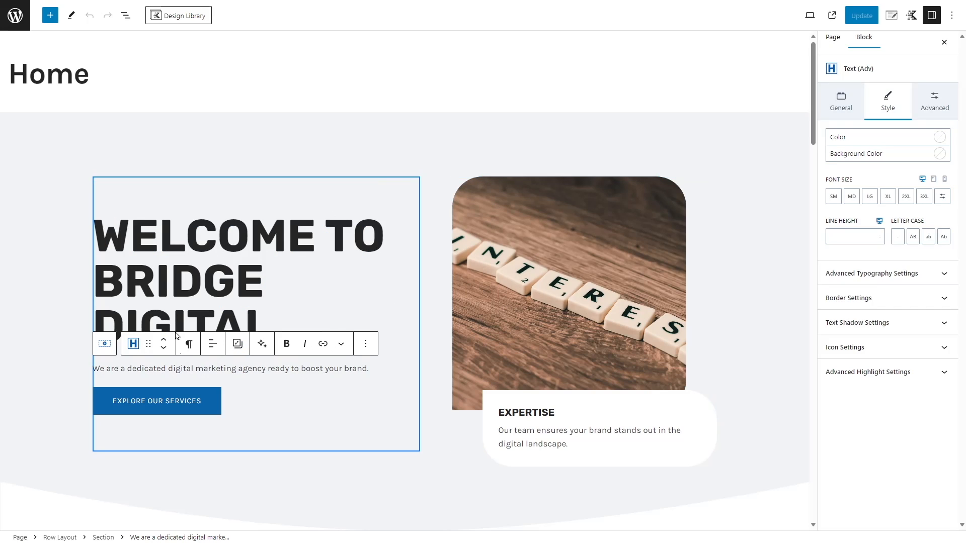
click(272, 233)
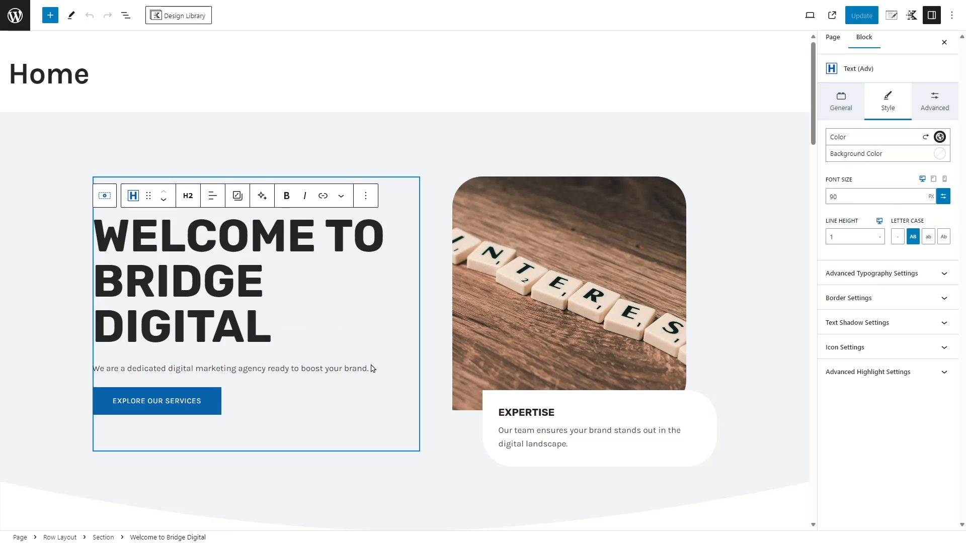
click(352, 370)
key(Escape)
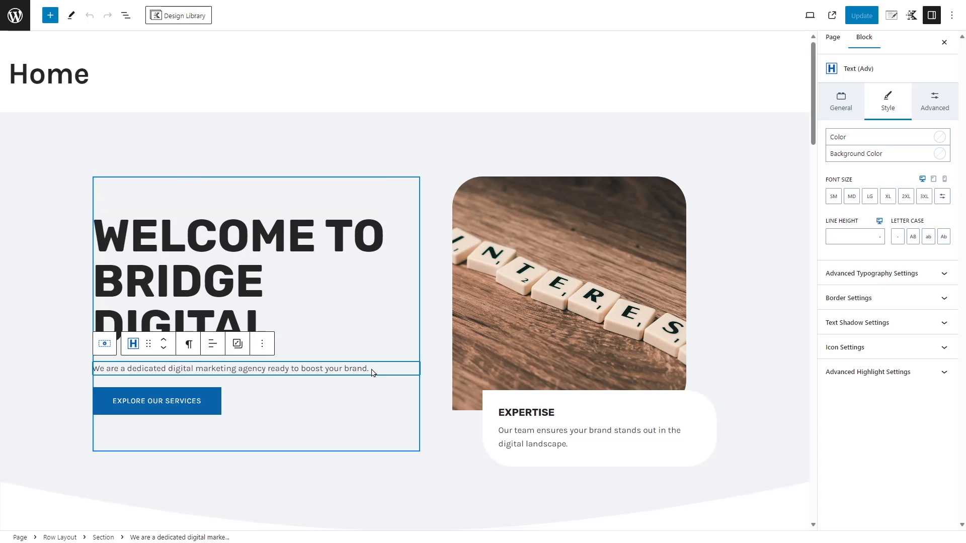
Activate Kadence AI for the site, starting from the AI assistant of the hero tagline
click(339, 368)
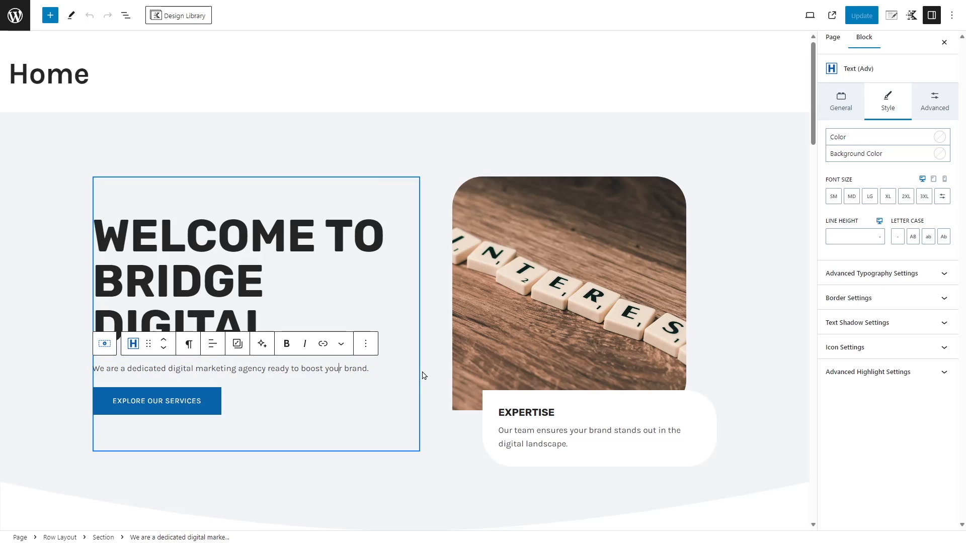
mouse_move(373, 387)
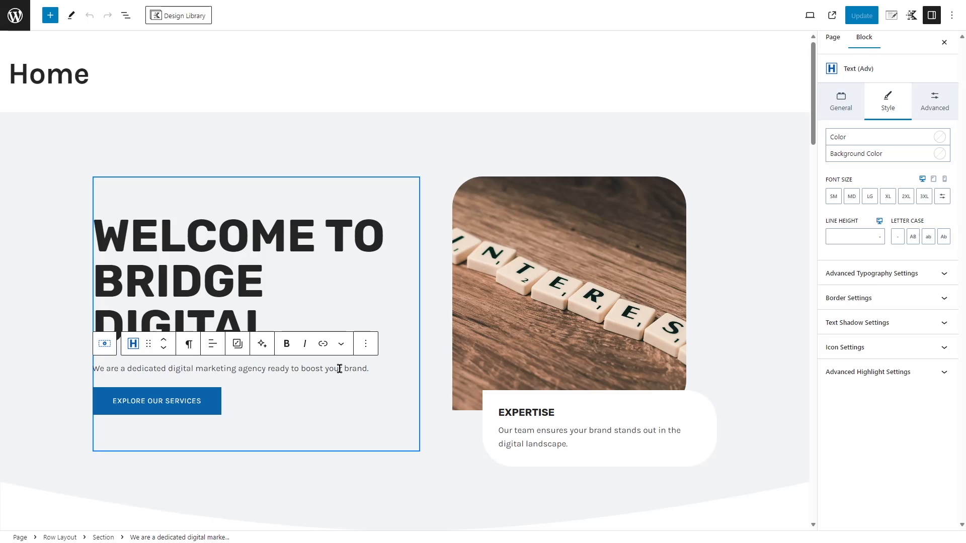
click(261, 345)
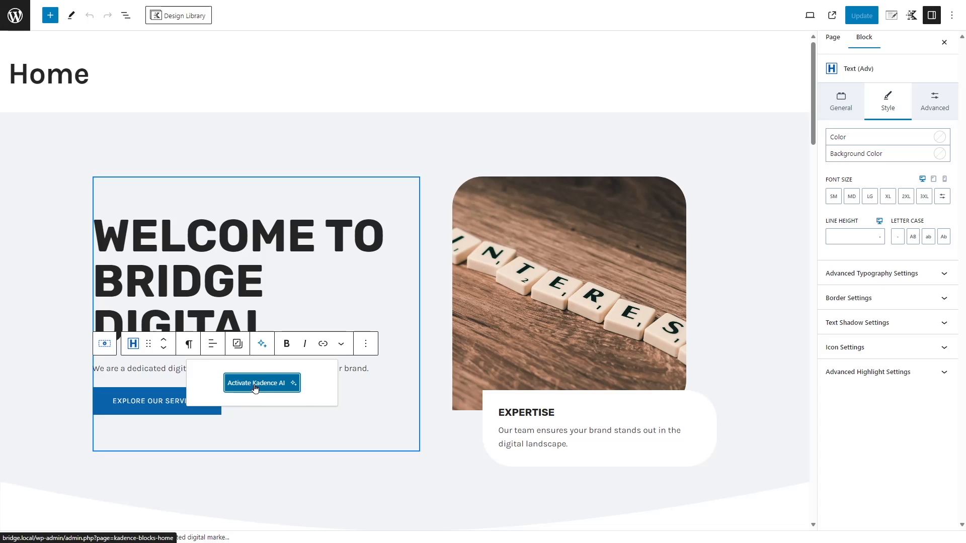
click(276, 388)
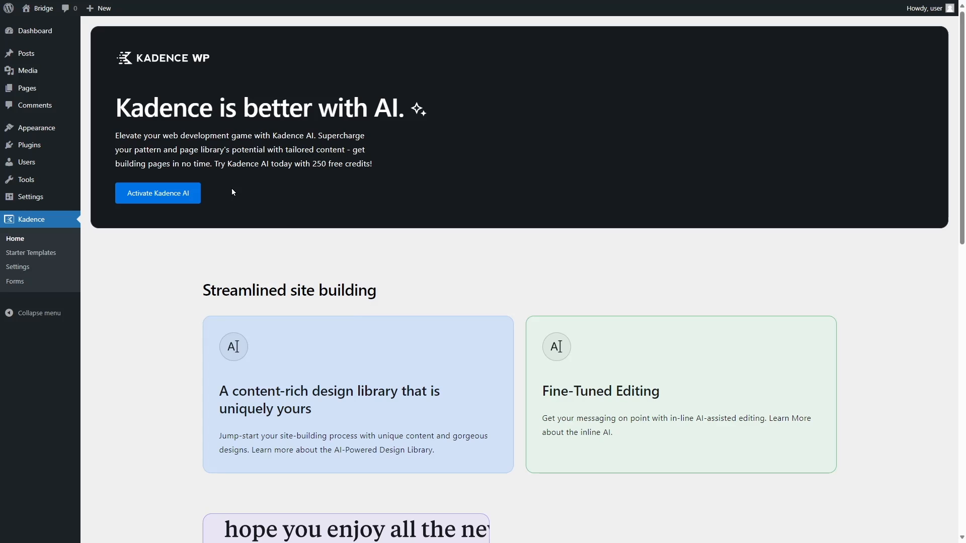
click(167, 200)
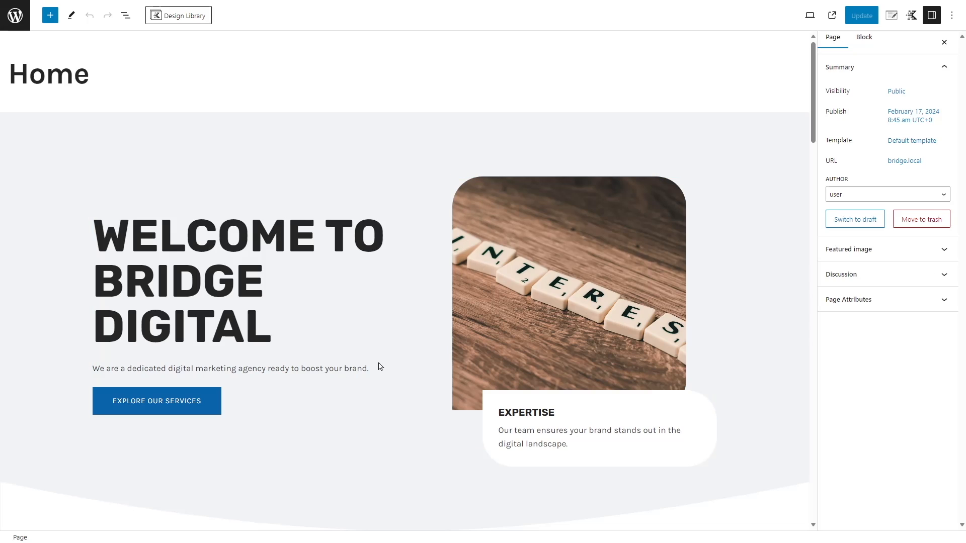
Rewrite the hero tagline with Kadence AI's Improve Writing option and use the suggested copy
click(337, 370)
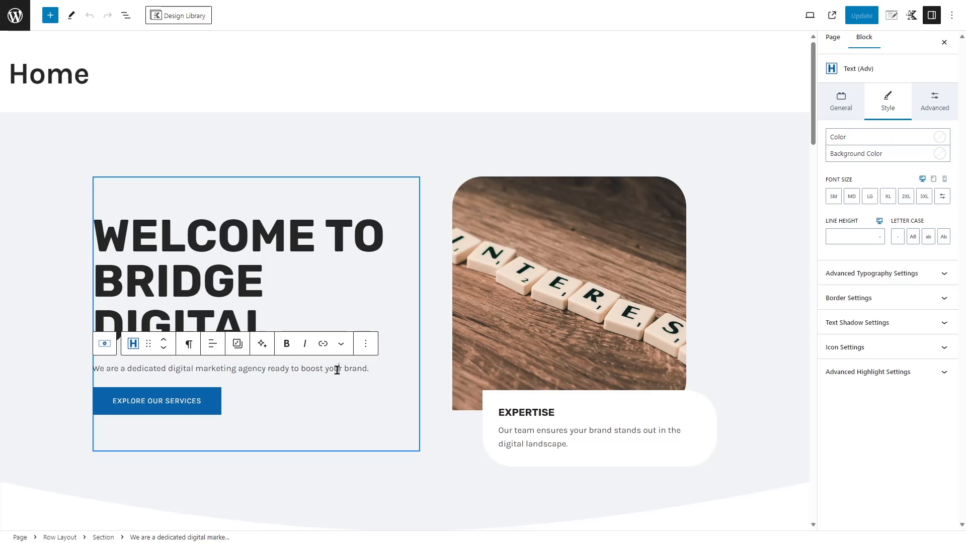
click(262, 344)
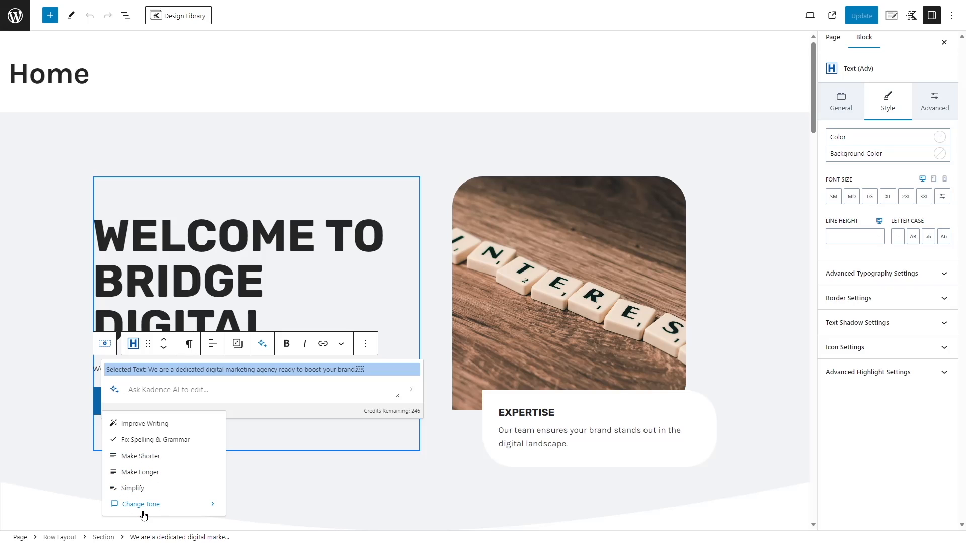
click(132, 425)
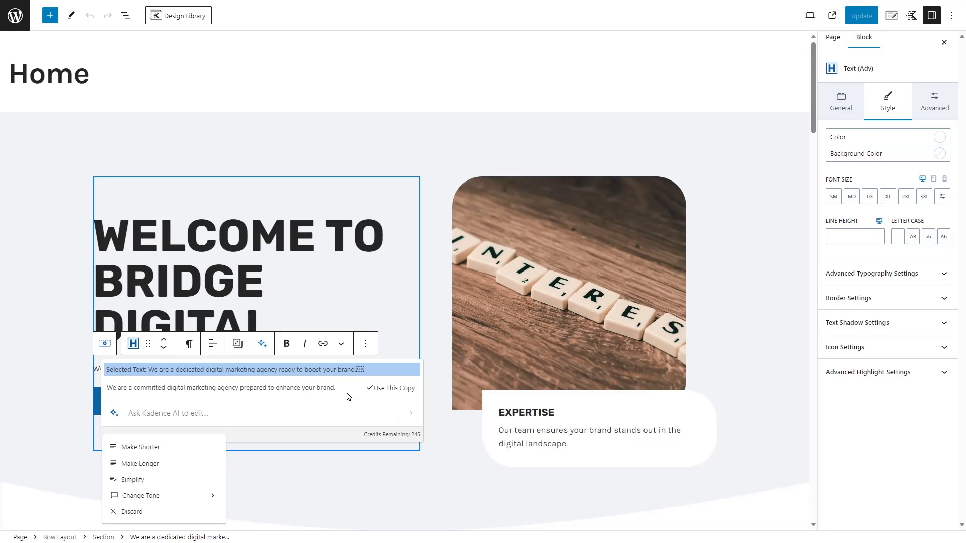
click(378, 394)
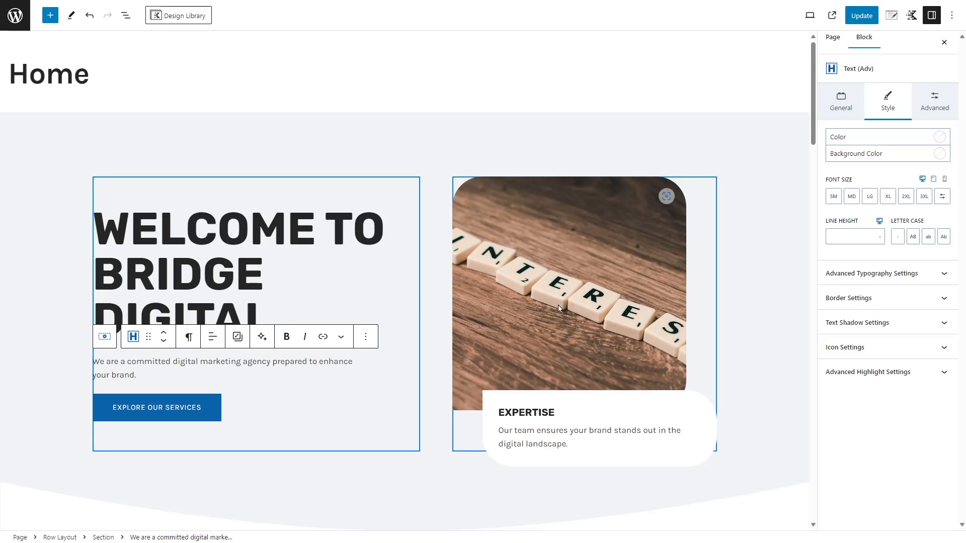
Start replacing the hero image, checking the file upload and media library before switching to the Pexels images
click(534, 254)
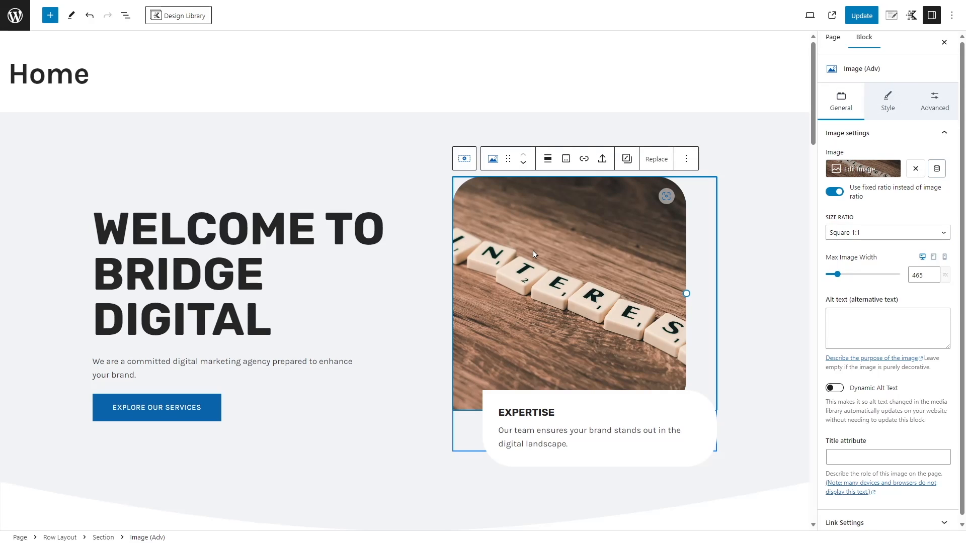
click(660, 164)
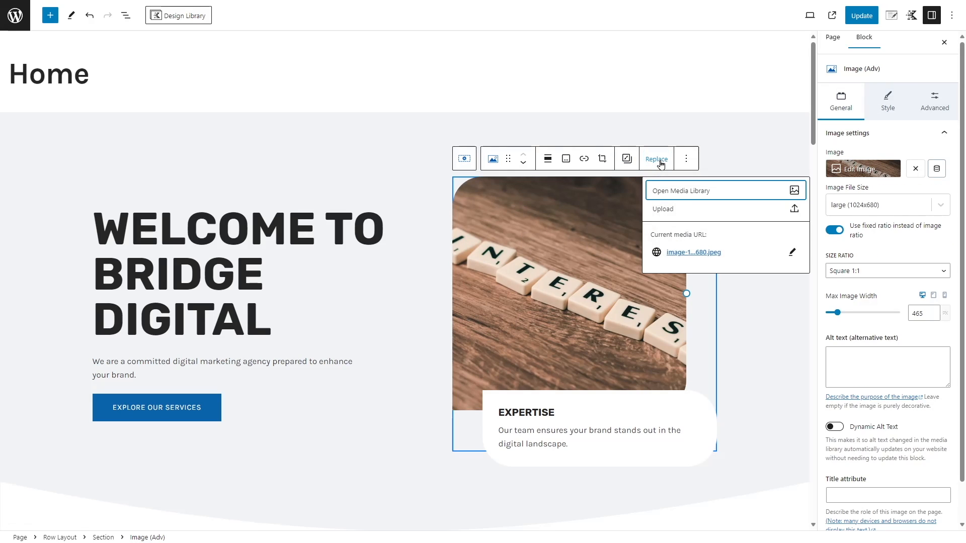
click(675, 195)
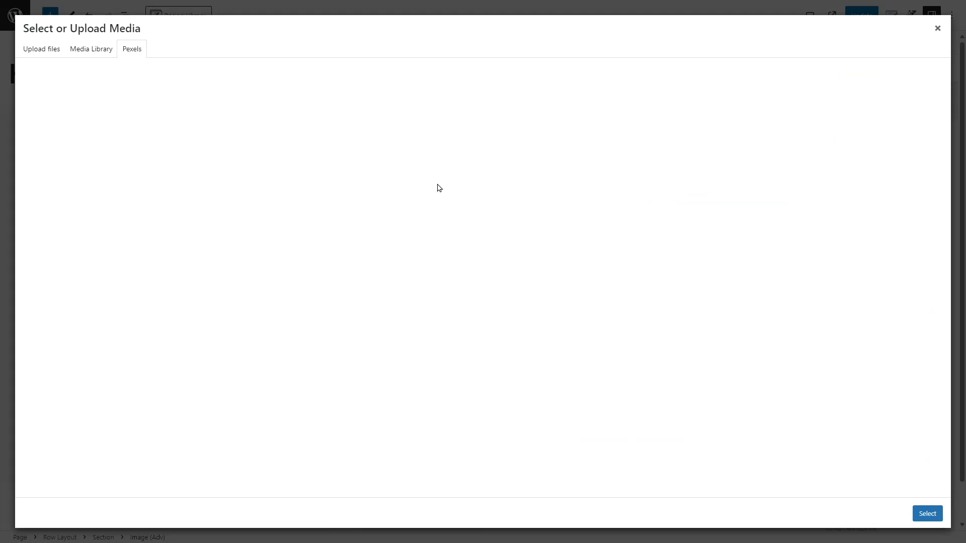
click(54, 56)
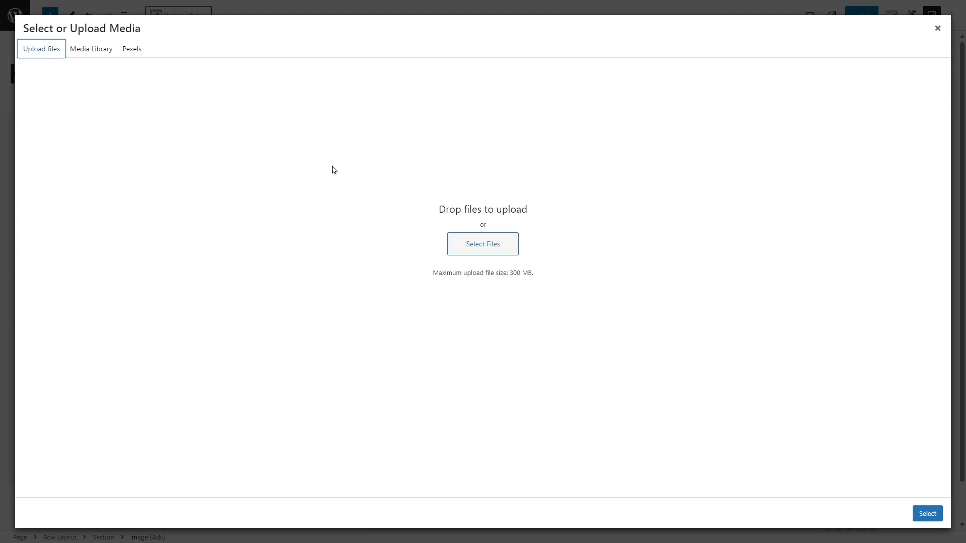
click(72, 50)
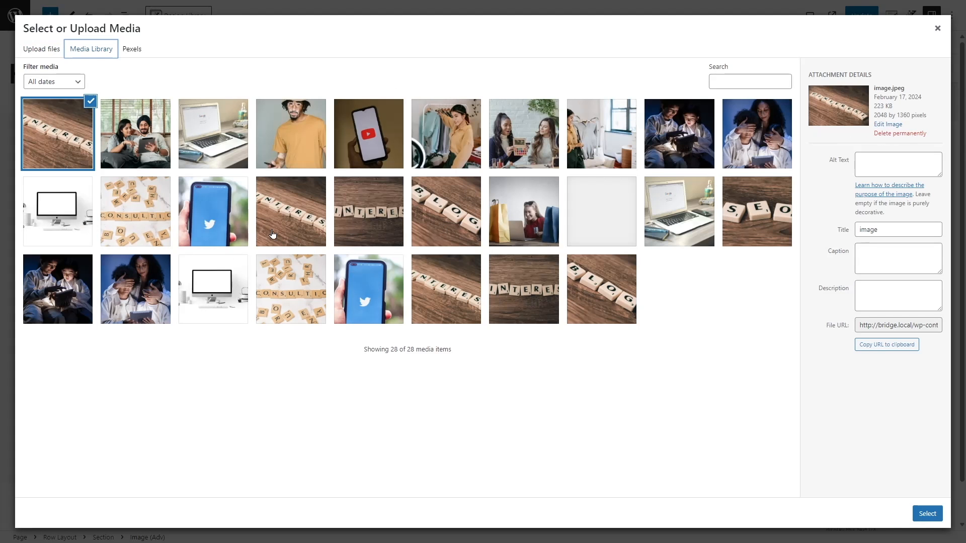
click(132, 50)
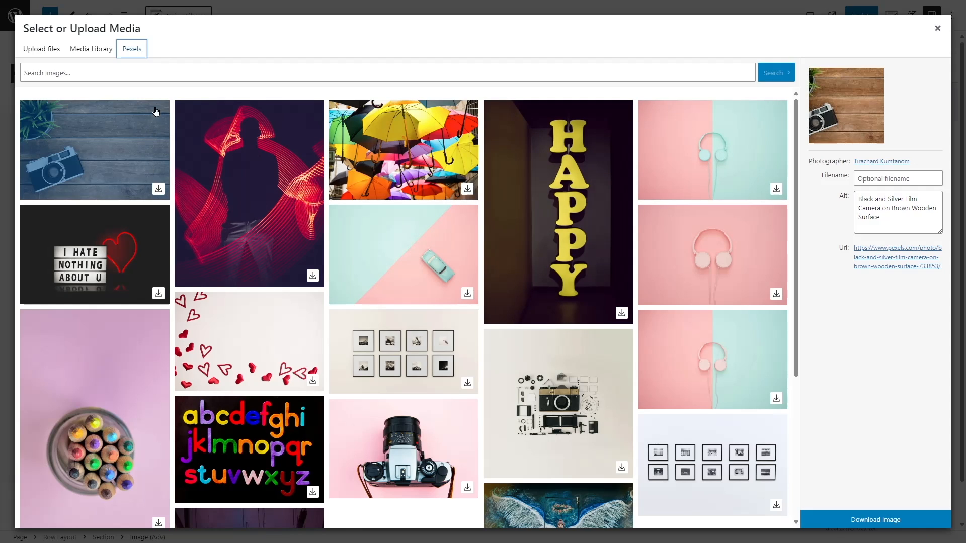
Search Pexels for Agency, download the photo of people at desks in an office and use it as the hero image
click(30, 72)
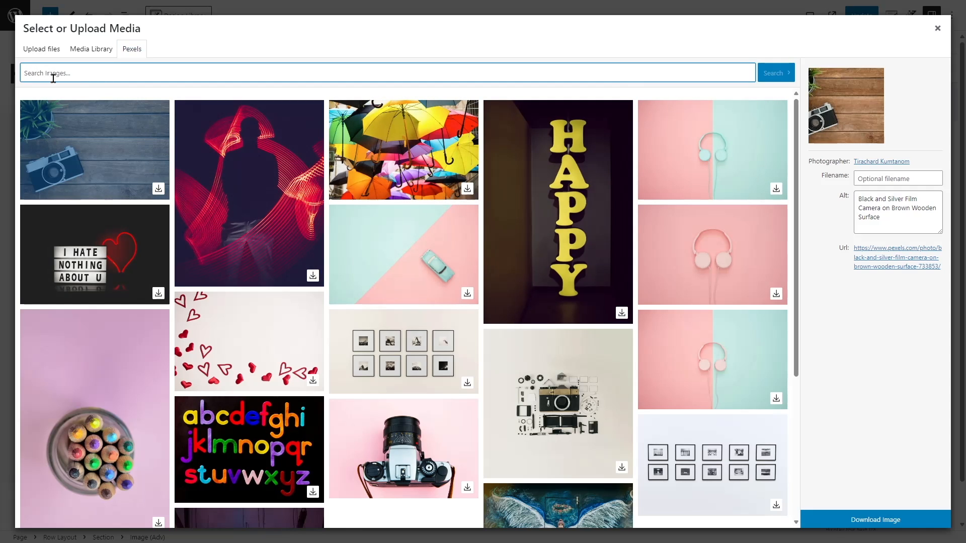
text(Agency)
click(768, 81)
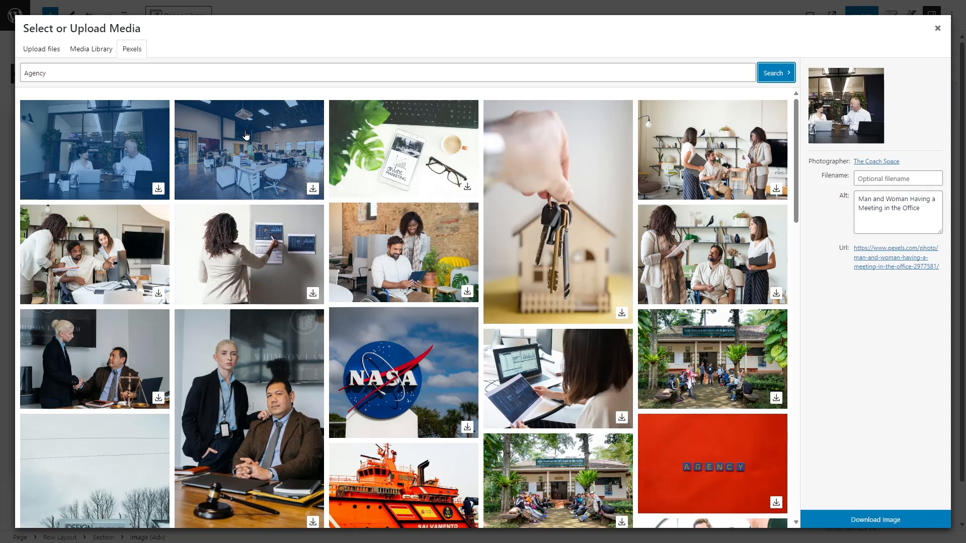
click(312, 190)
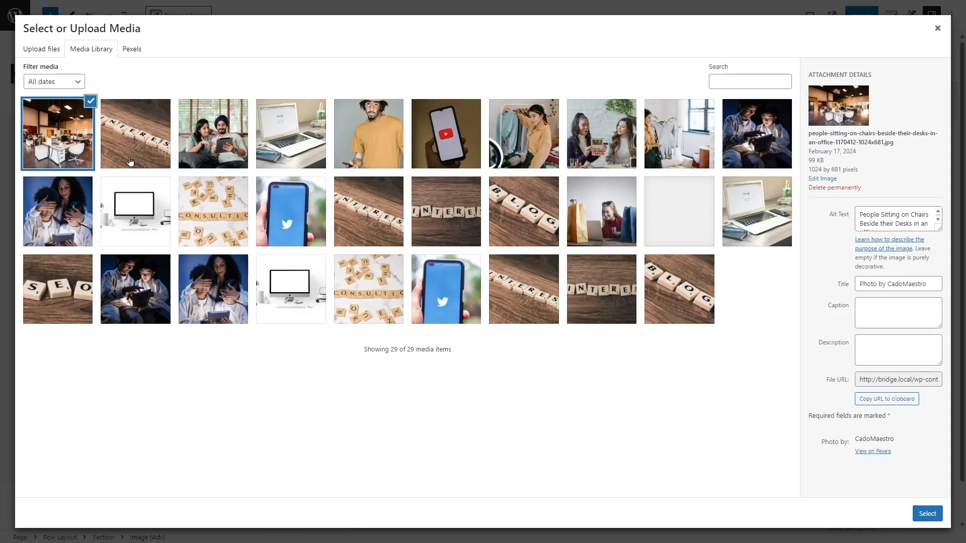
click(926, 513)
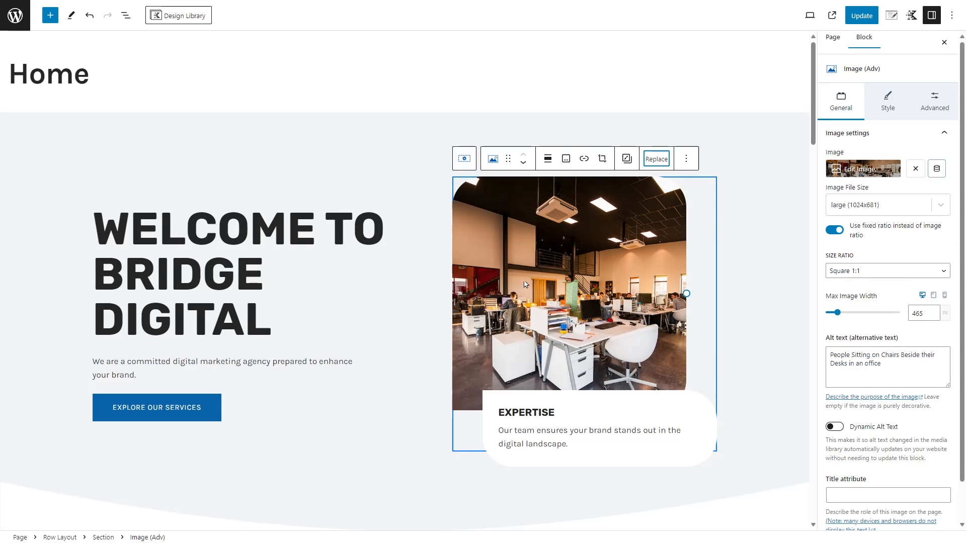
Try the Circle and Diamond mask shapes on the hero image and set its mask to Blob 1
click(535, 270)
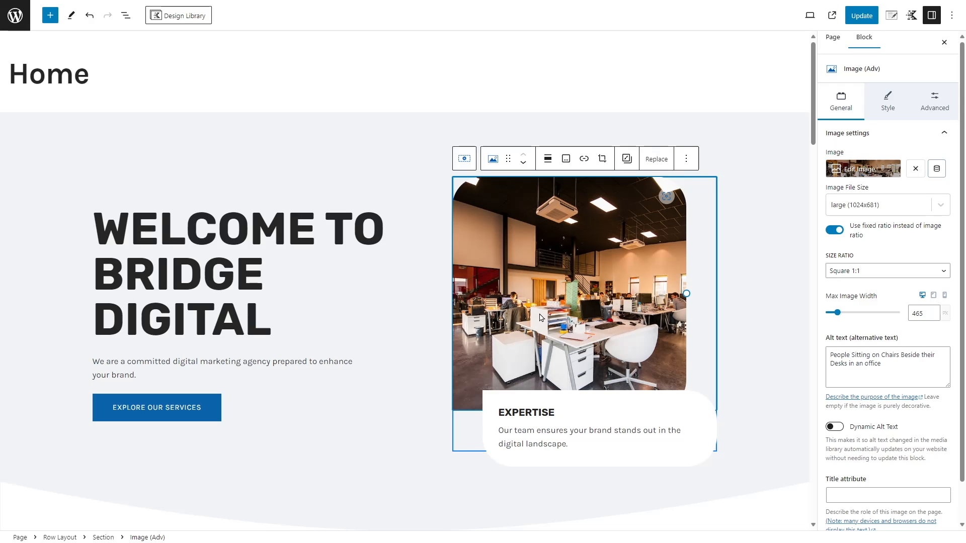
click(886, 115)
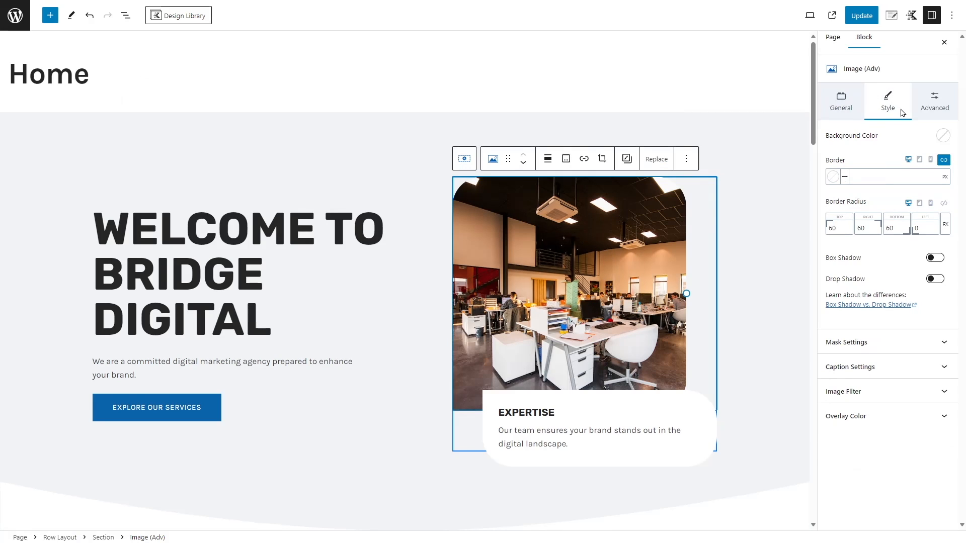
click(849, 343)
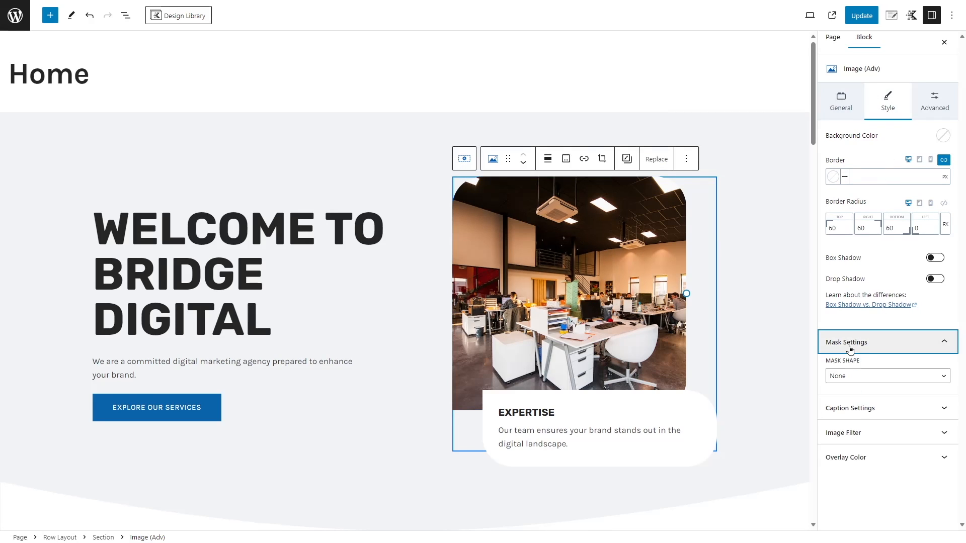
click(840, 377)
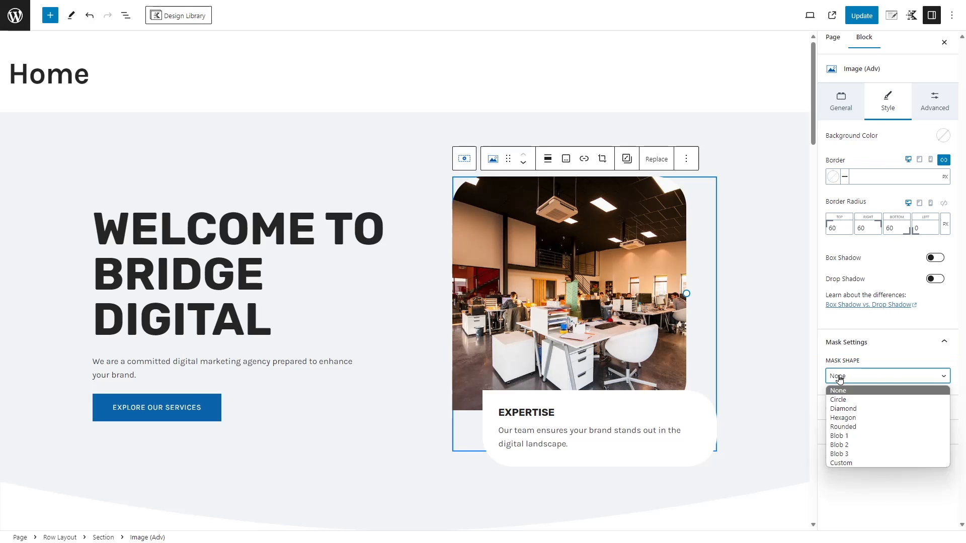
click(837, 401)
click(841, 379)
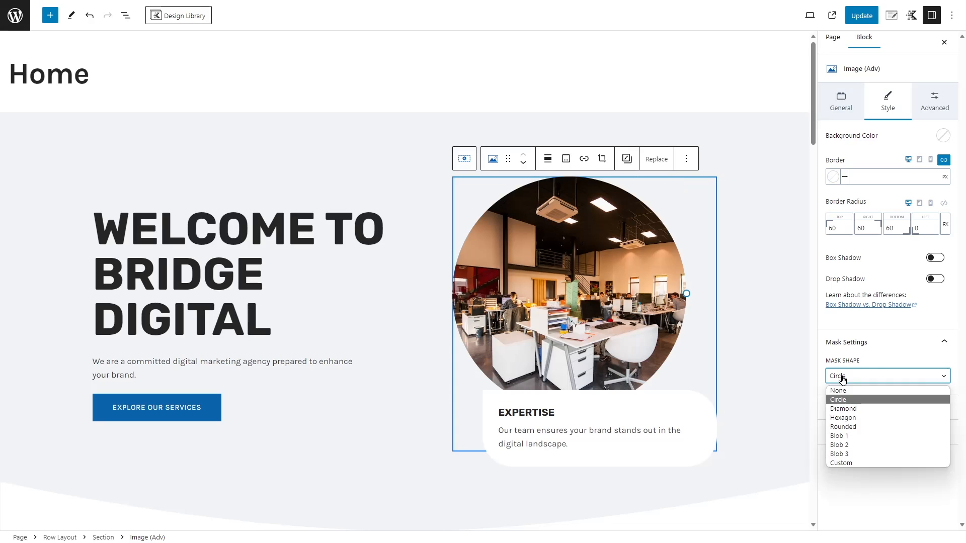
click(857, 408)
click(854, 378)
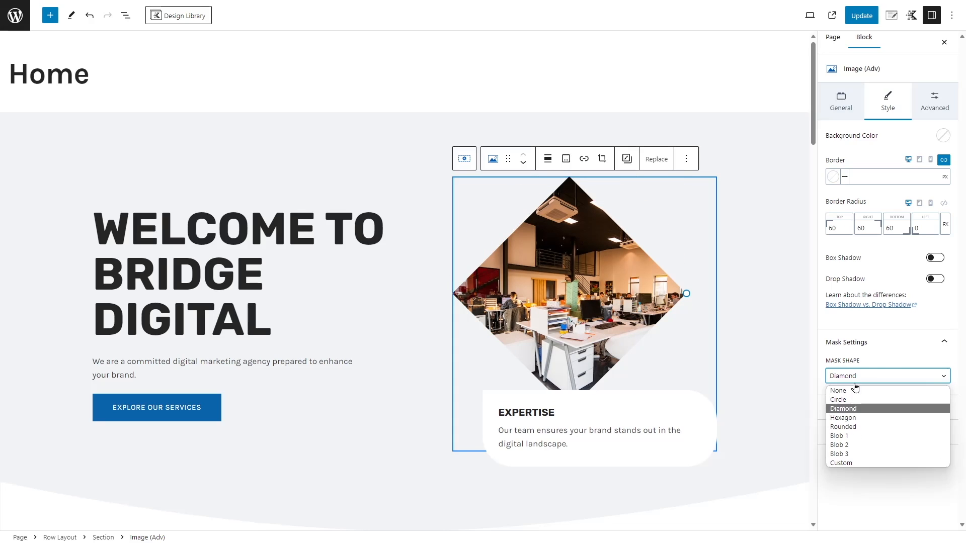
click(846, 439)
click(756, 282)
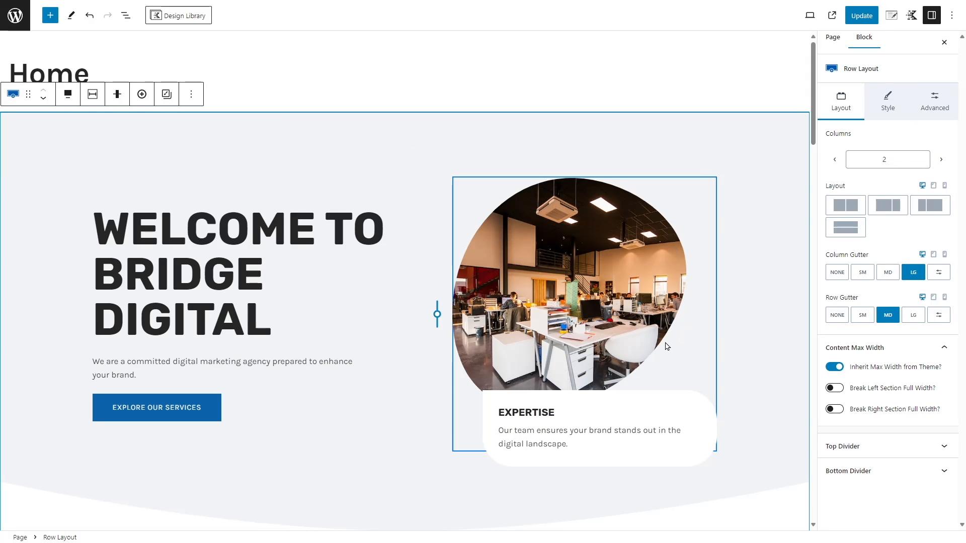
click(578, 270)
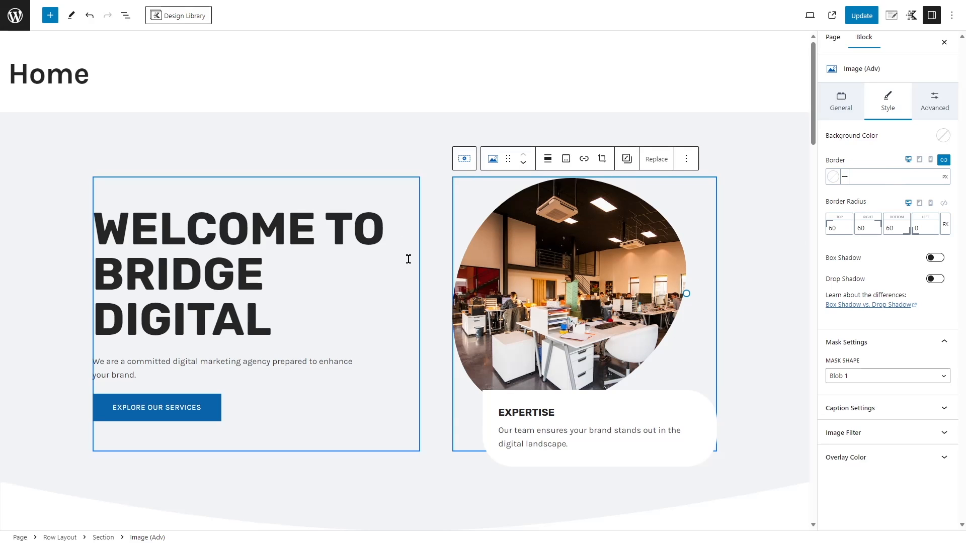
Review the Our Value image grid and the digital marketing services section further down the home page
scroll(412, 252, down, 7)
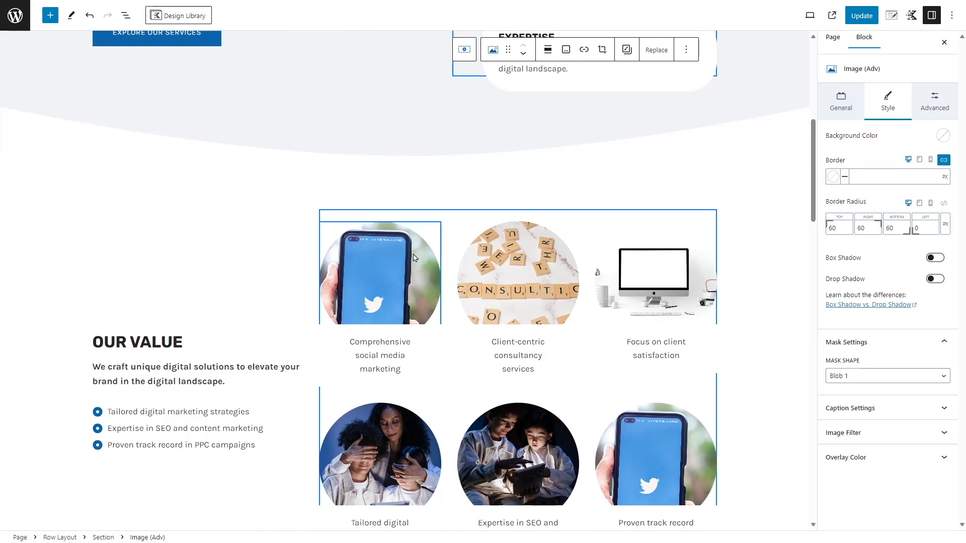
scroll(413, 257, down, 2)
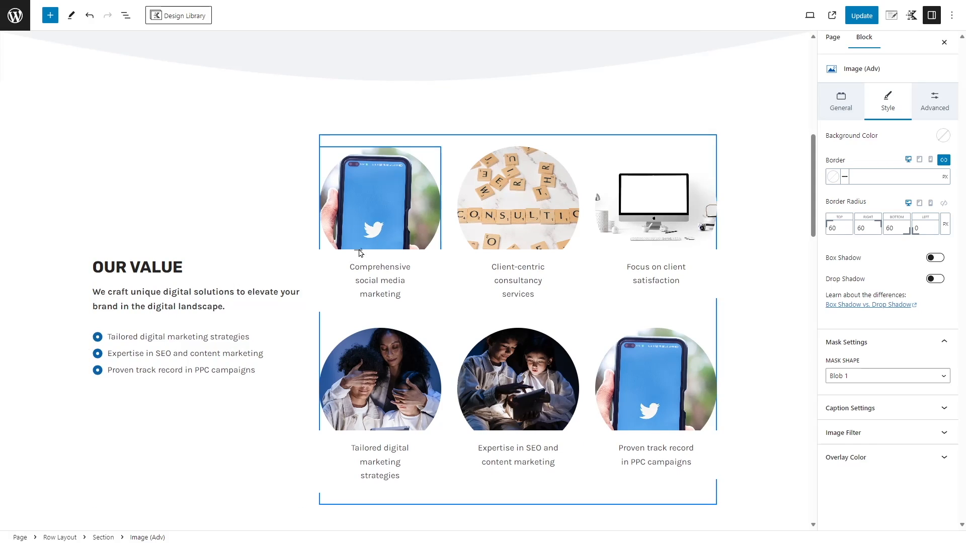
click(379, 253)
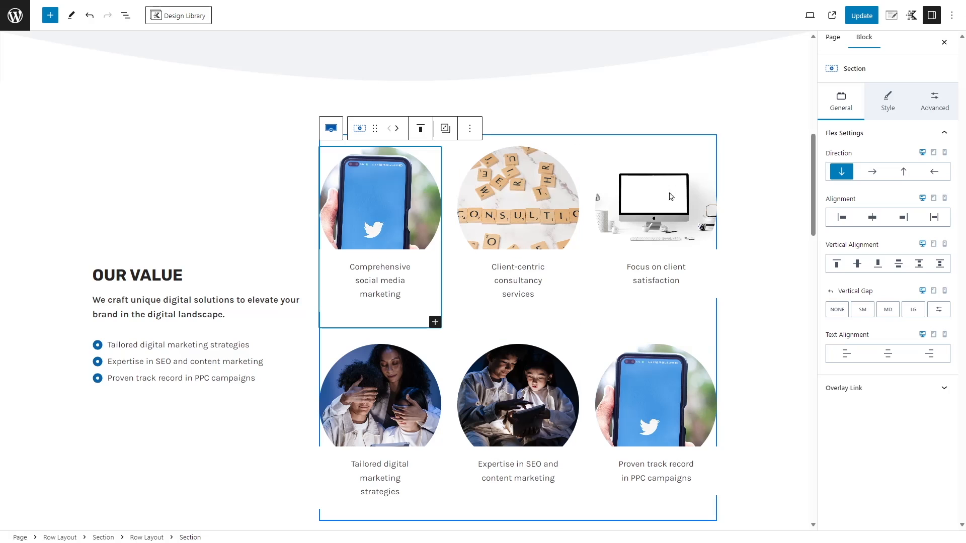
scroll(553, 266, down, 3)
scroll(533, 258, down, 6)
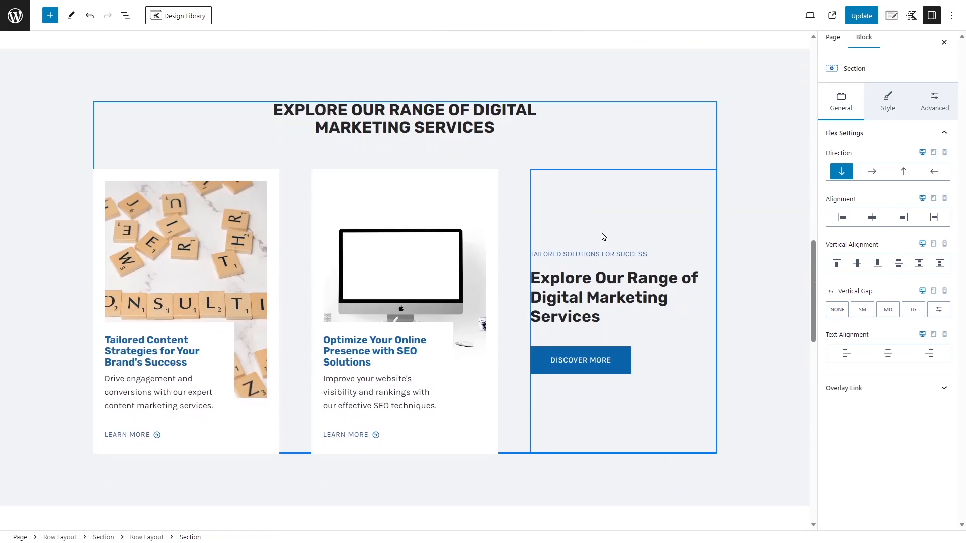
Add a Kadence Text (Adv) block below the third column's Explore Our Range of Digital Marketing Services heading and format it as Paragraph
click(604, 320)
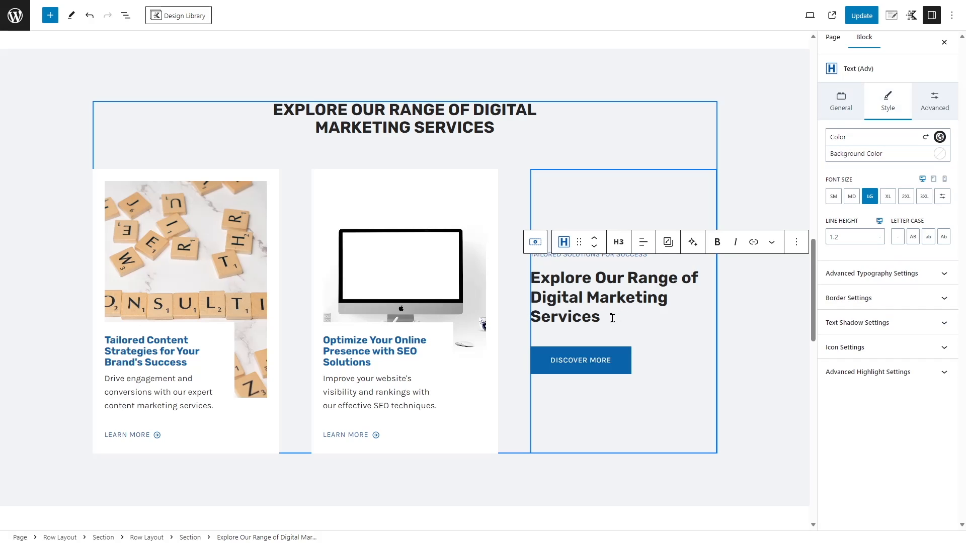
key(Return)
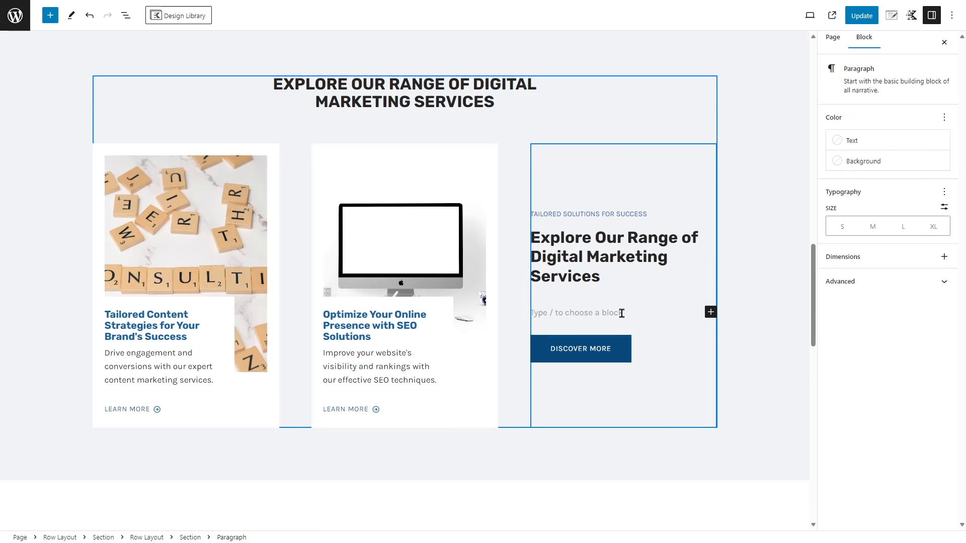
text(/)
click(598, 150)
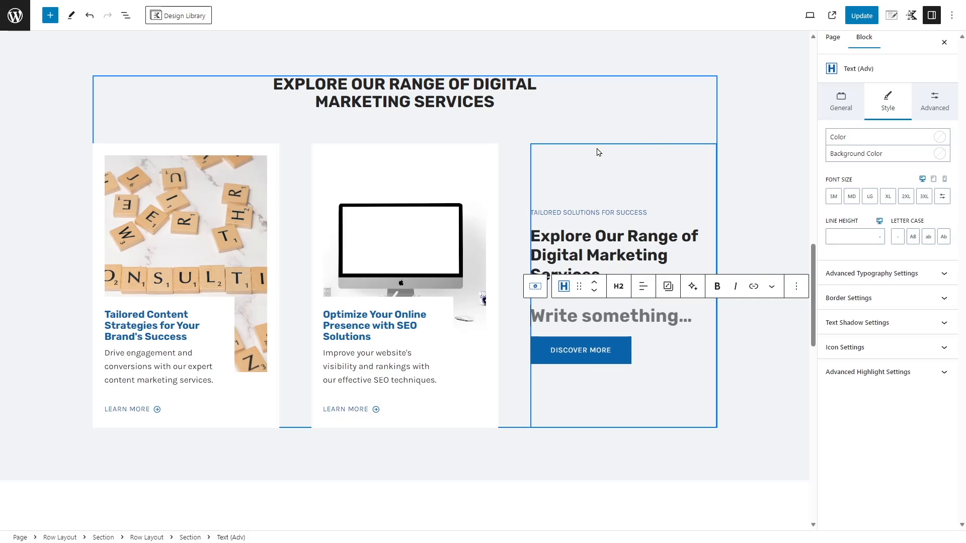
click(618, 287)
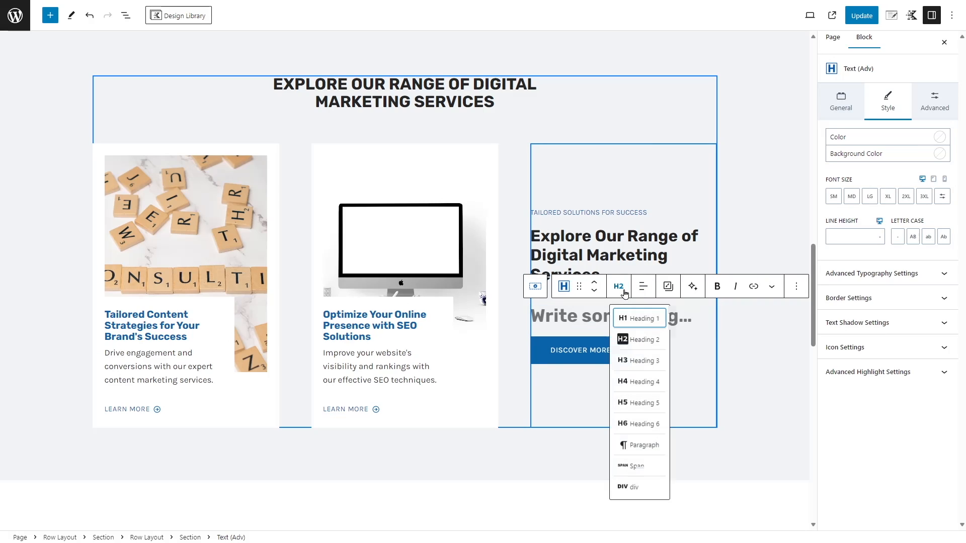
click(640, 445)
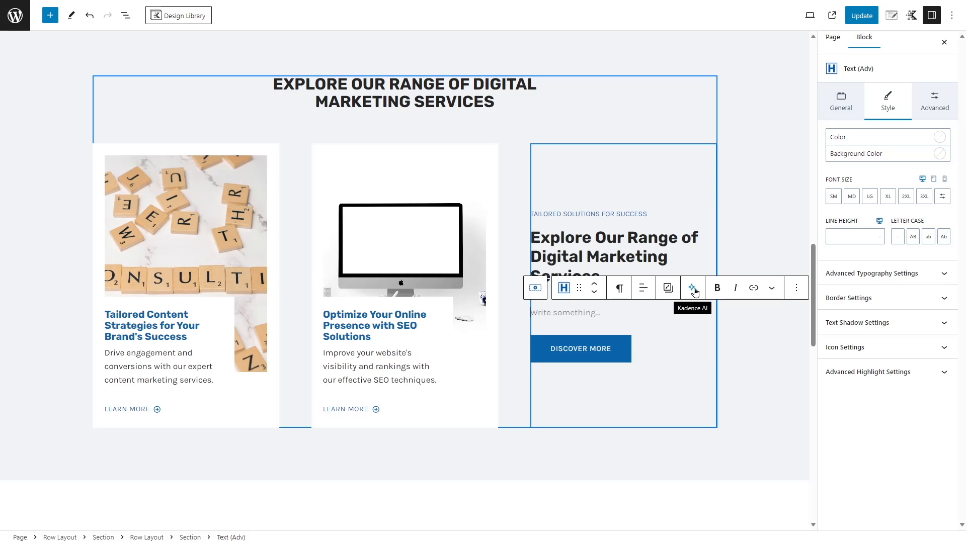
Generate copy for digital marketing newcomers in the new text block with Kadence AI, shorten it twice, insert it and update the page
click(693, 288)
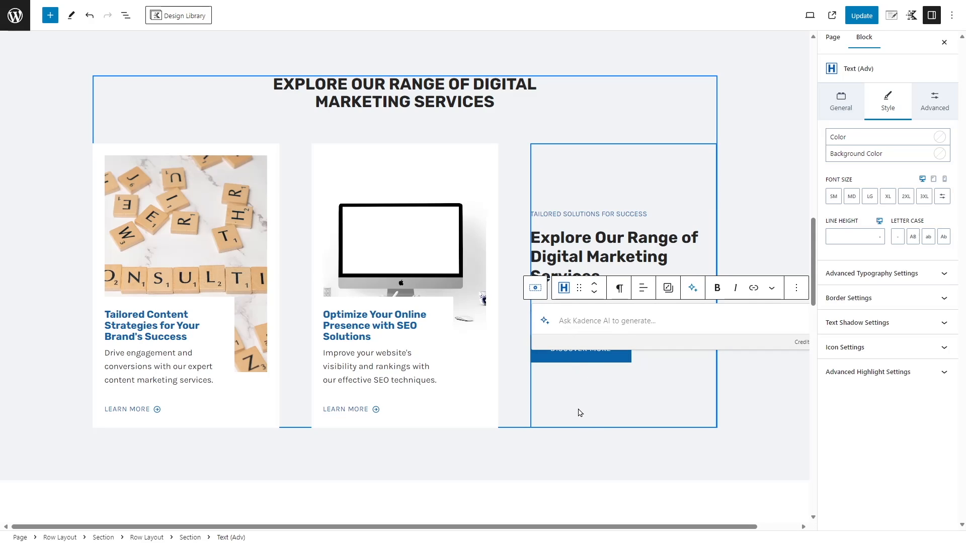
click(638, 320)
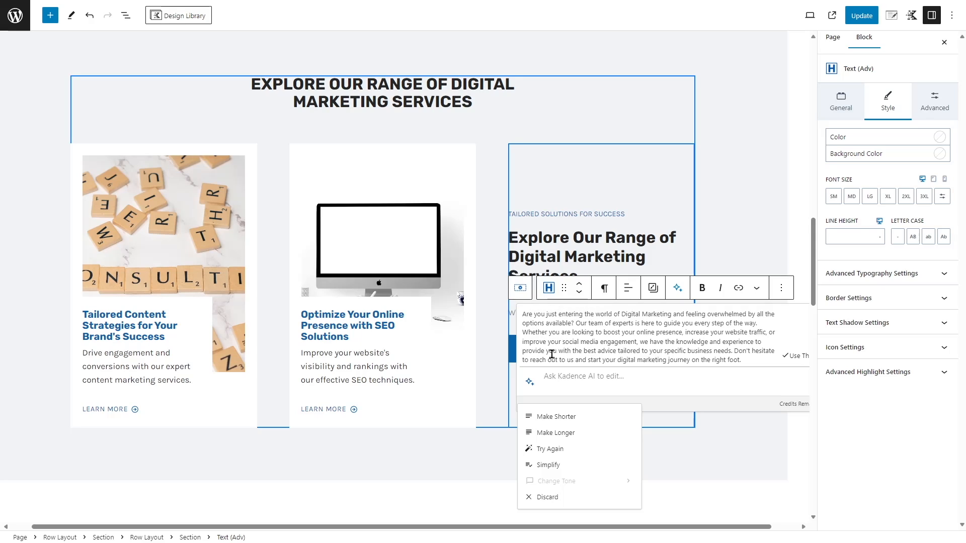
click(557, 417)
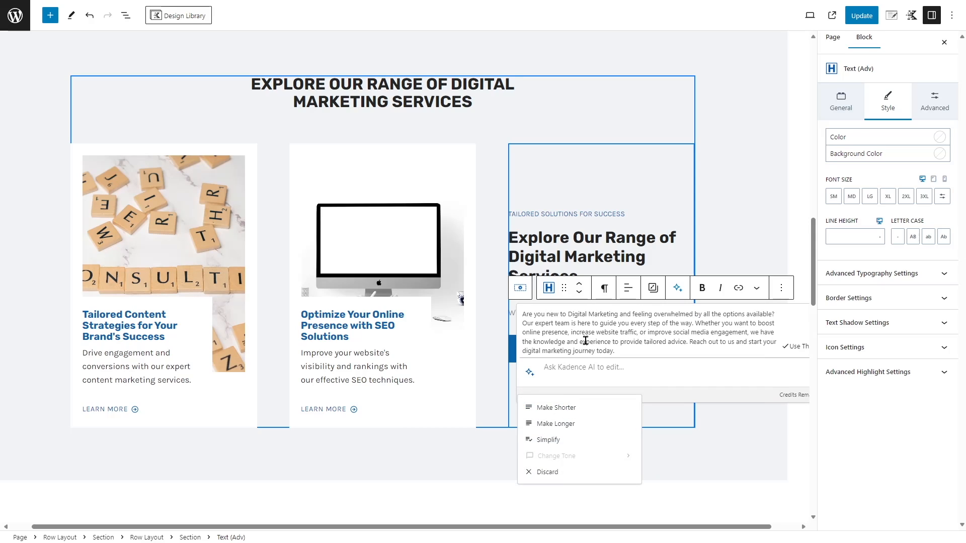
click(564, 412)
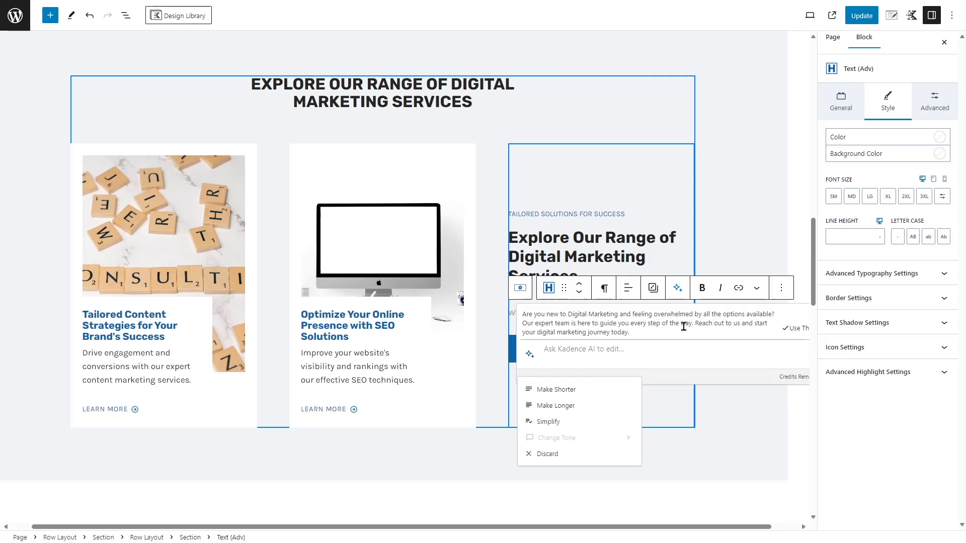
click(795, 331)
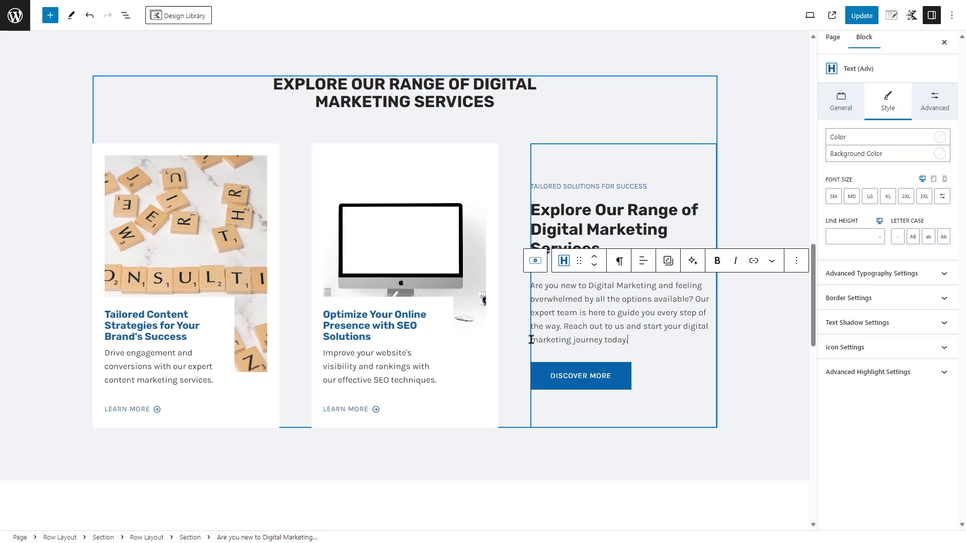
scroll(518, 332, down, 3)
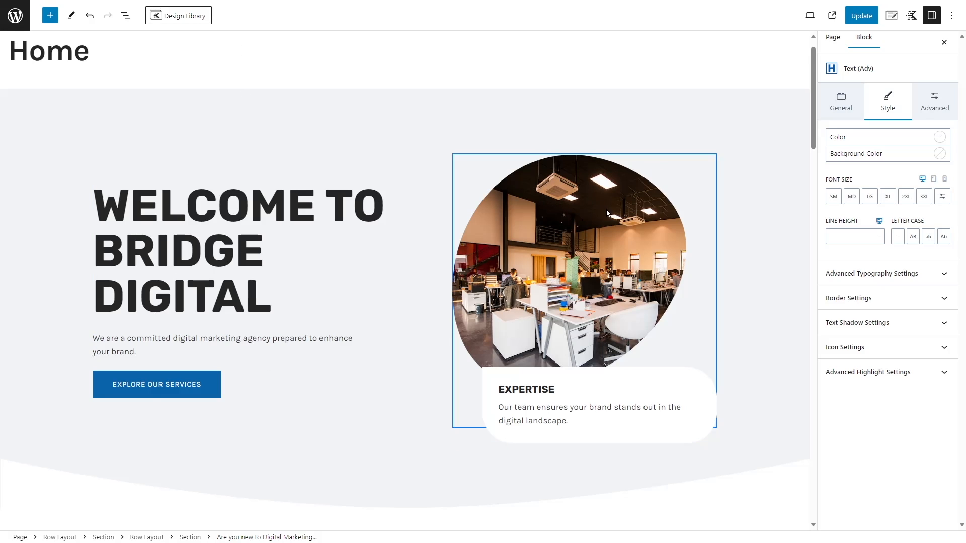
click(863, 15)
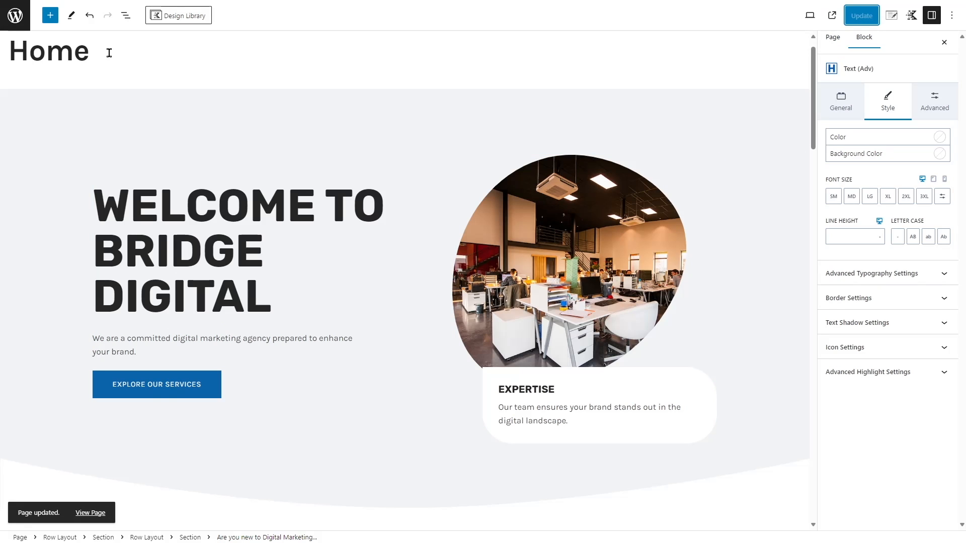
Leave the home page editor and create a new page titled Our Team
click(10, 27)
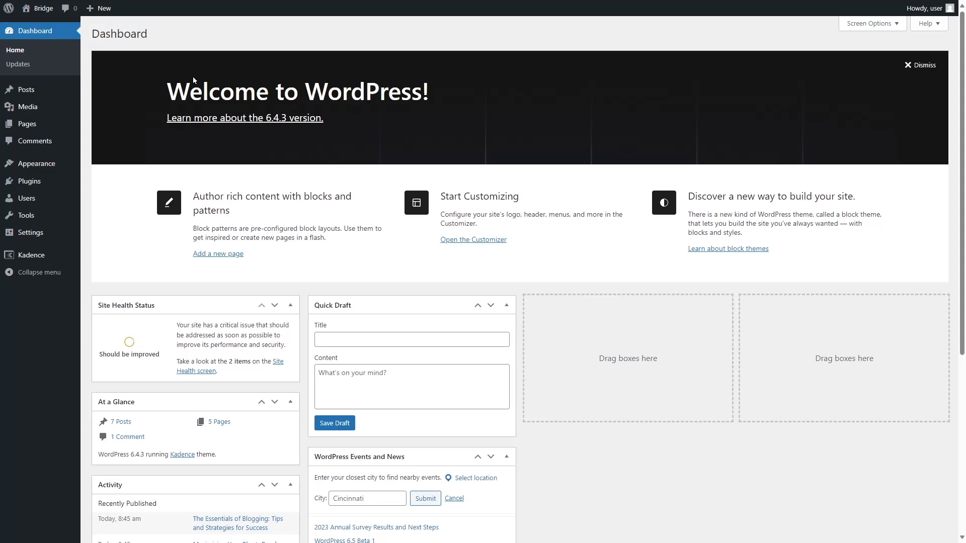
click(100, 127)
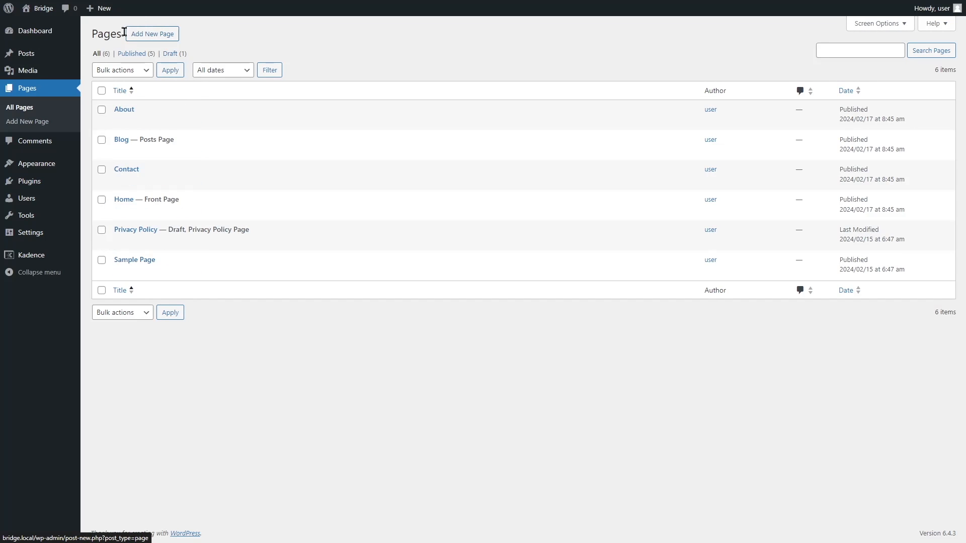
click(163, 40)
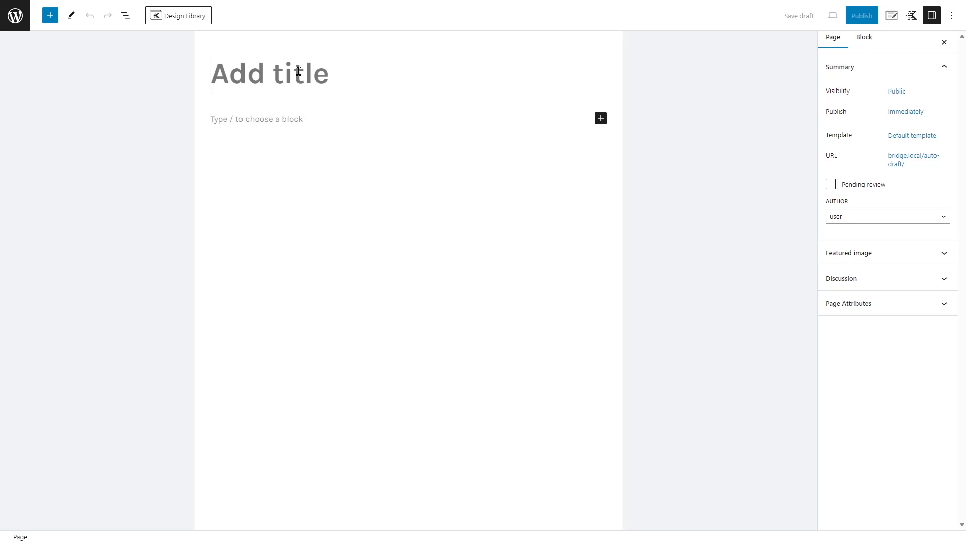
text(Our Team)
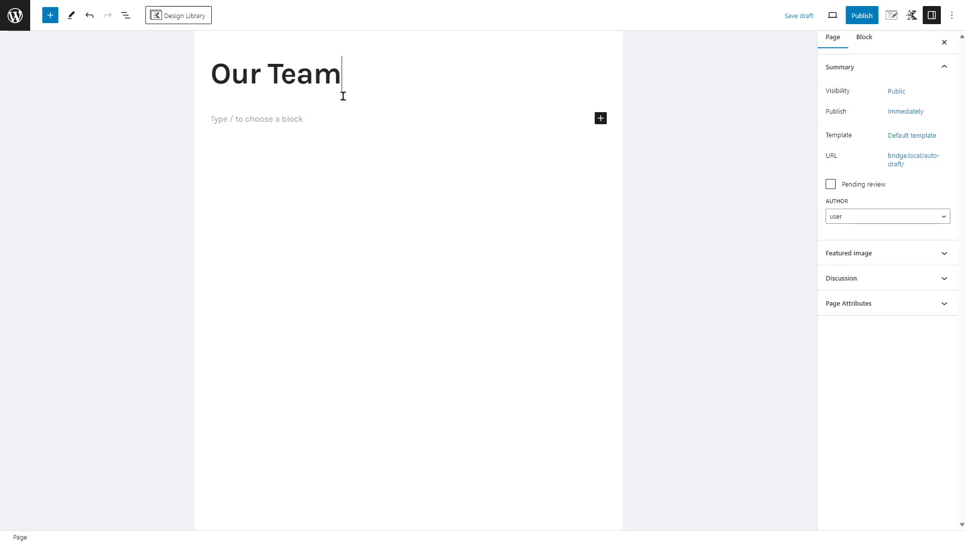
click(300, 118)
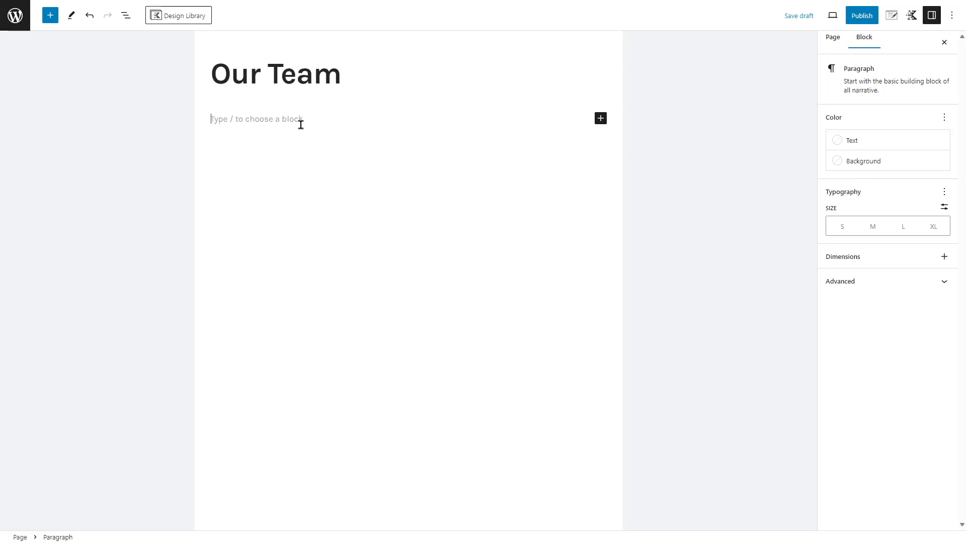
Open the Kadence design library, compare its By Design and With AI page templates, and switch to the AI patterns
click(180, 16)
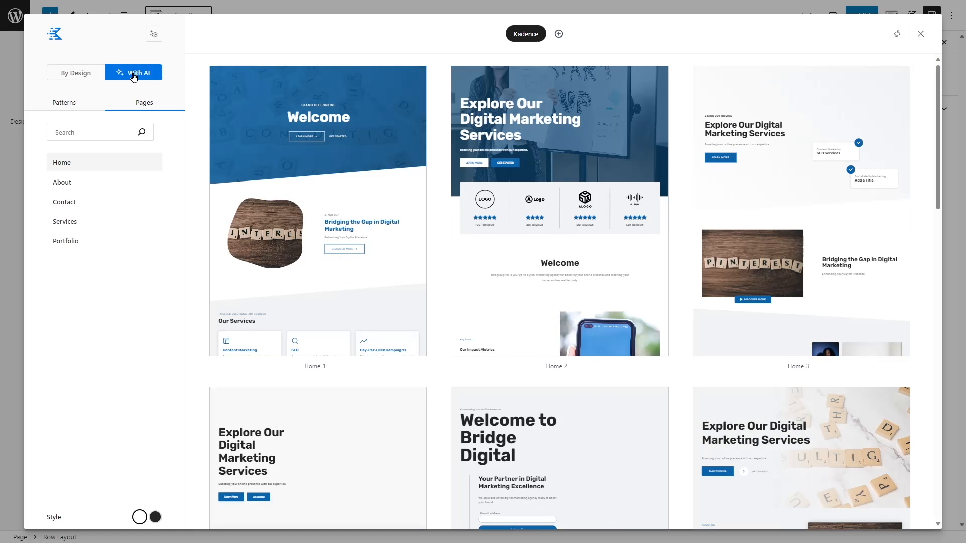
click(76, 76)
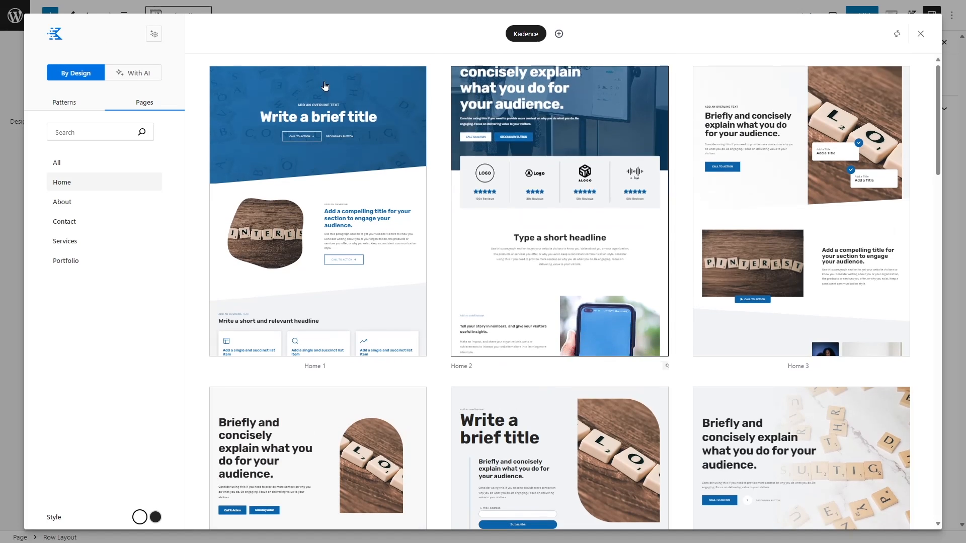
click(135, 75)
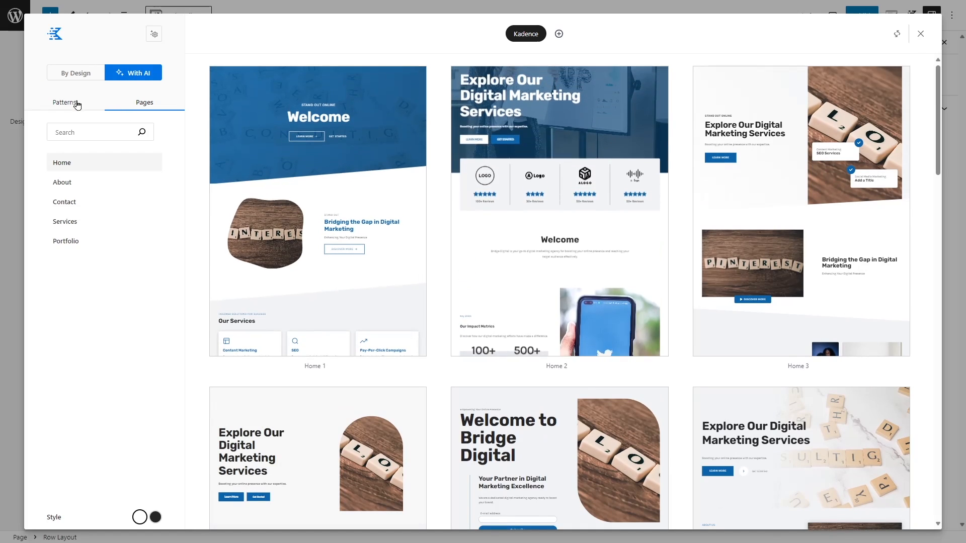
click(77, 105)
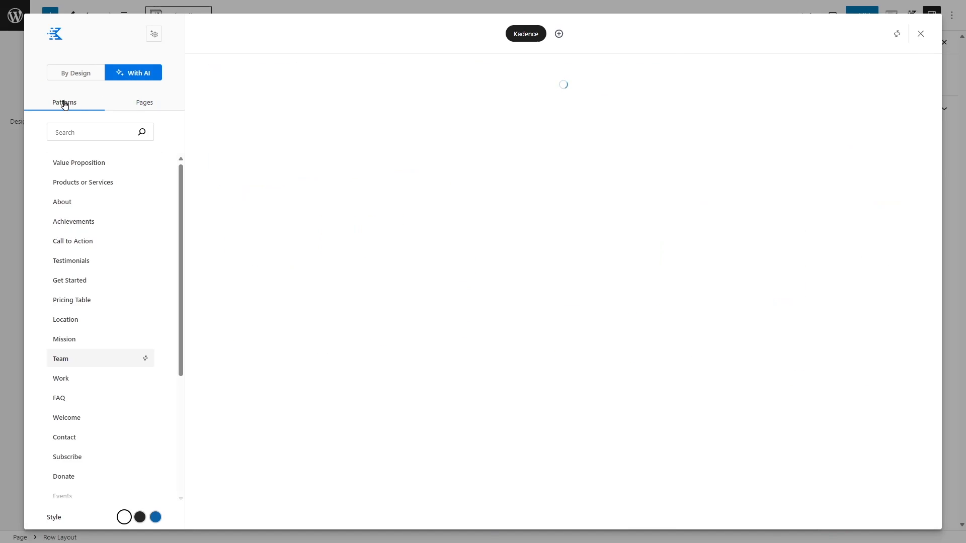
Browse the AI patterns in the Team category and insert the Team 15 pattern into the page
scroll(81, 231, down, 5)
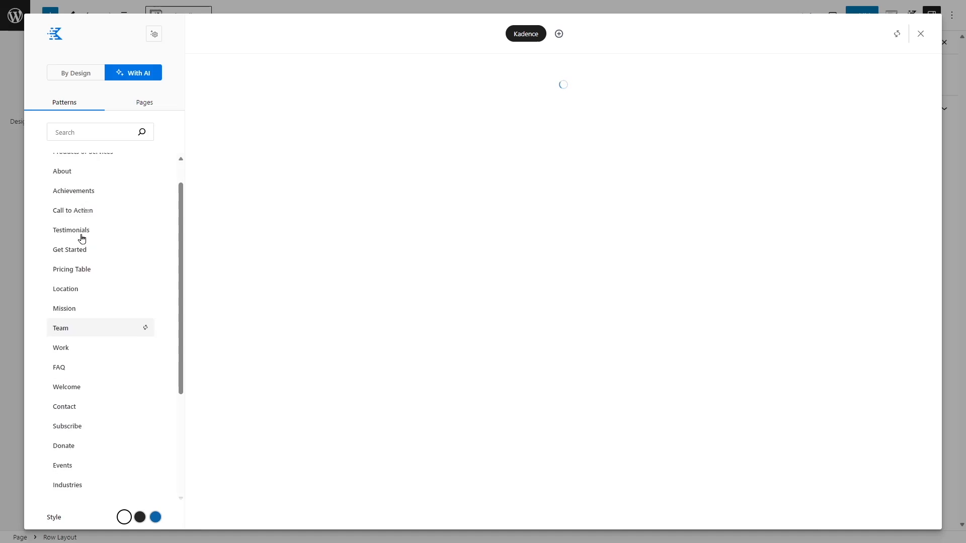
scroll(90, 227, up, 5)
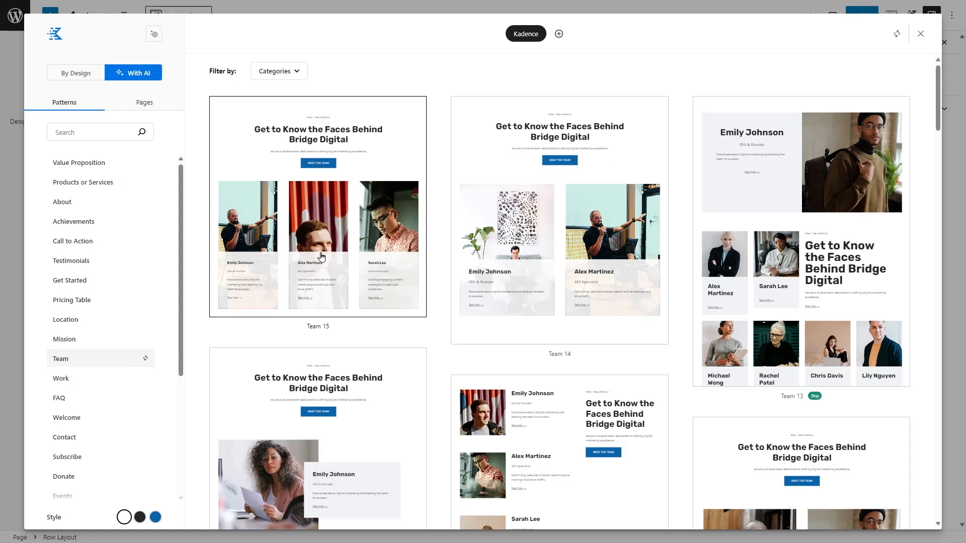
scroll(333, 250, down, 15)
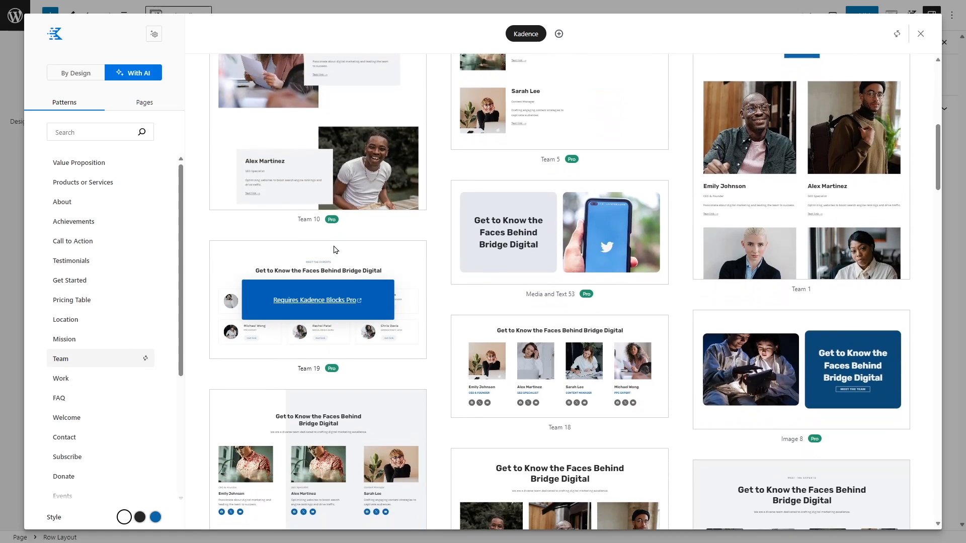
scroll(333, 249, down, 6)
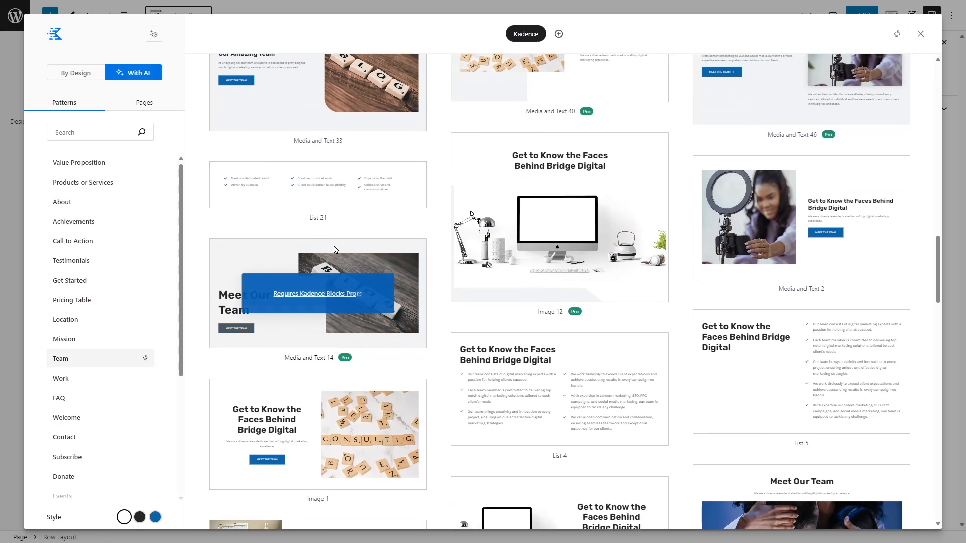
scroll(336, 251, up, 4)
scroll(337, 250, up, 17)
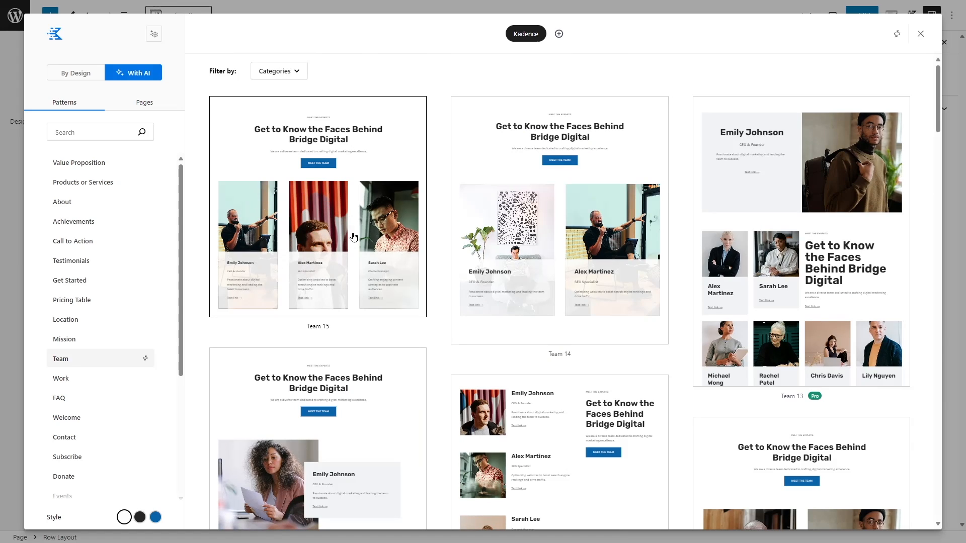
click(338, 220)
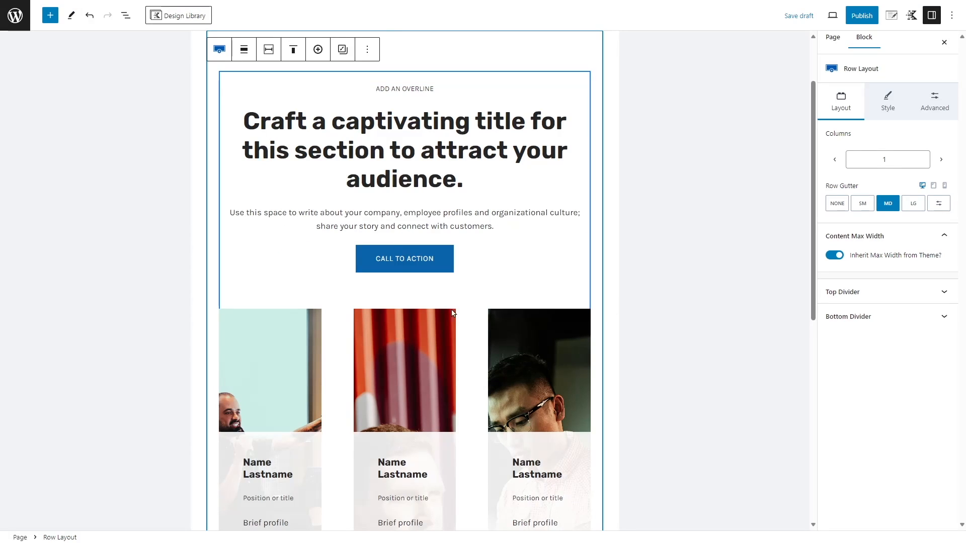
Publish the Our Team page and review its full layout on the live site
click(861, 15)
click(862, 15)
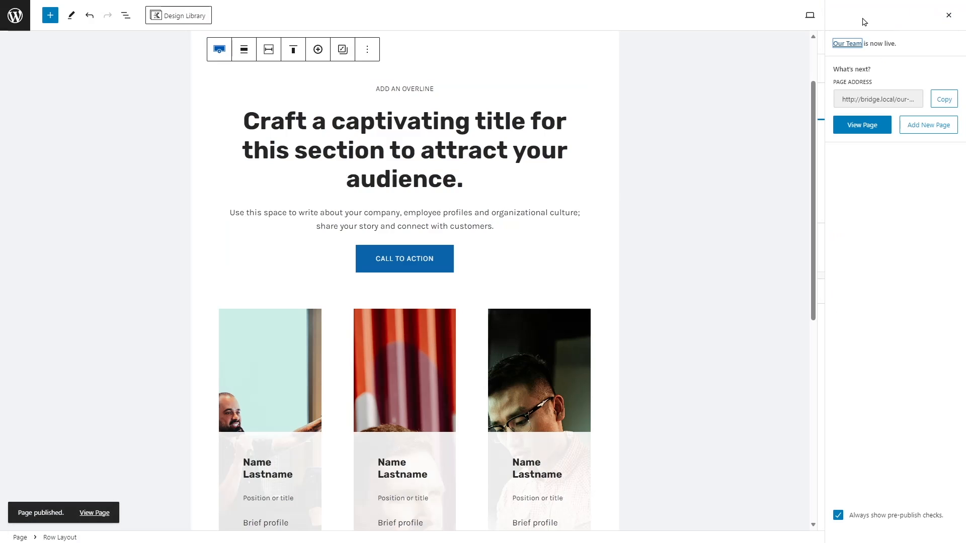
click(96, 515)
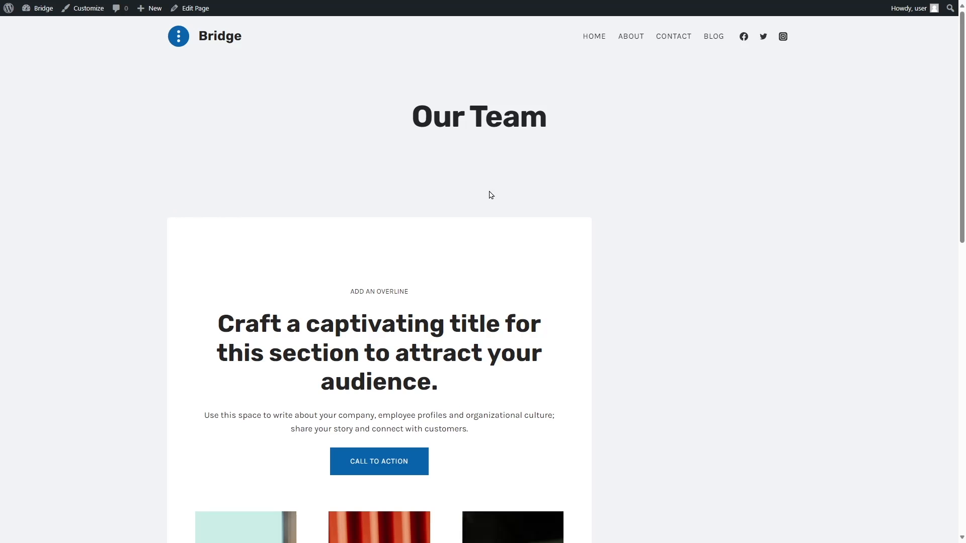
scroll(641, 385, down, 1)
scroll(641, 386, down, 5)
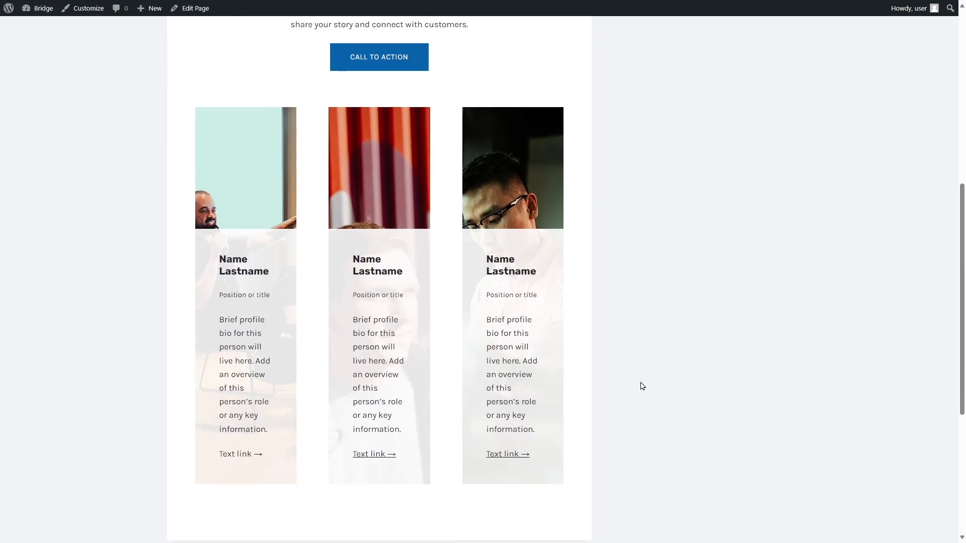
scroll(641, 386, up, 6)
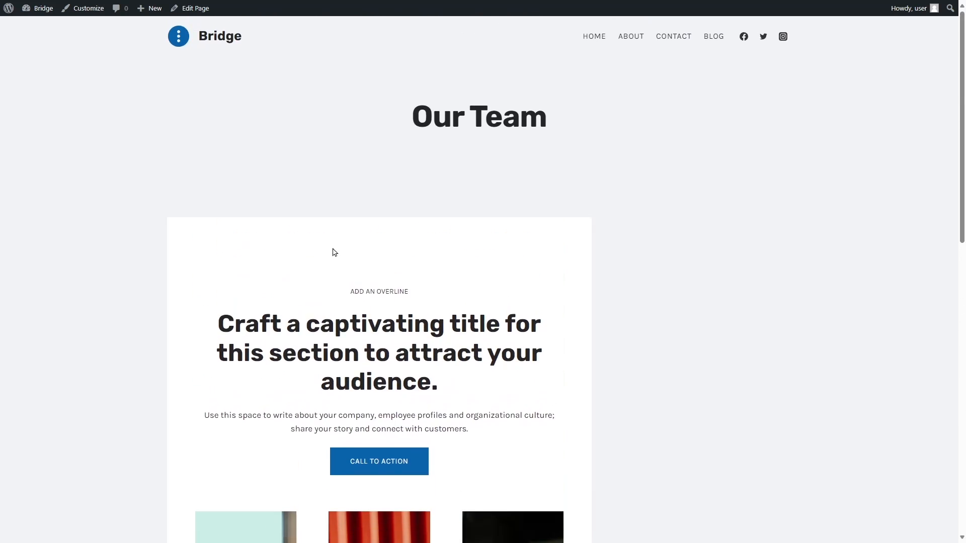
Reopen the Our Team page for editing, disable its page title and set its page layout to Fullwidth
click(194, 12)
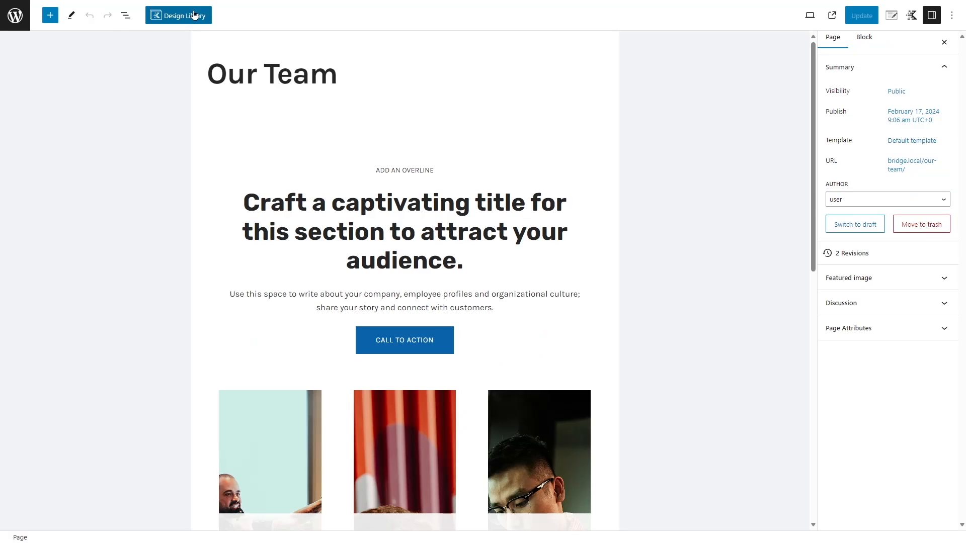
click(892, 17)
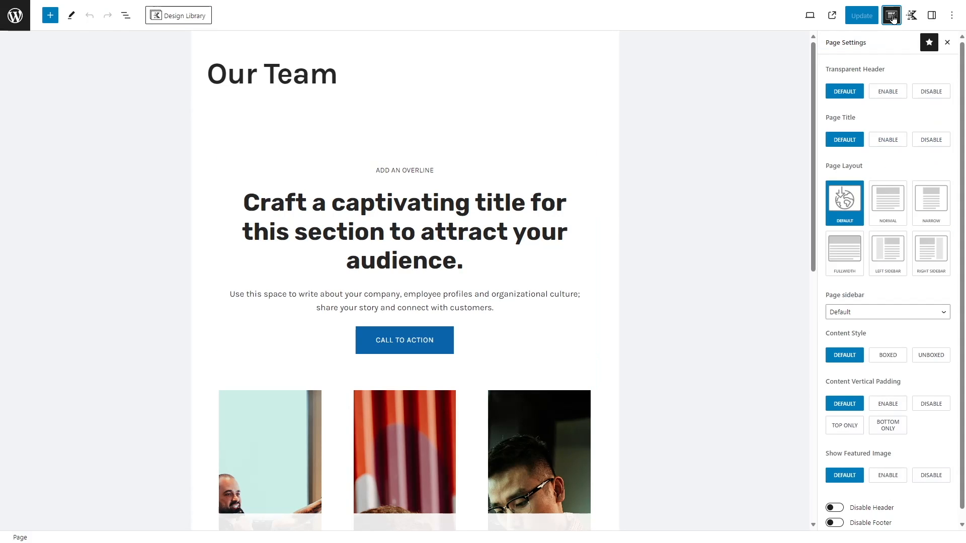
scroll(900, 257, down, 1)
scroll(898, 256, up, 1)
click(929, 146)
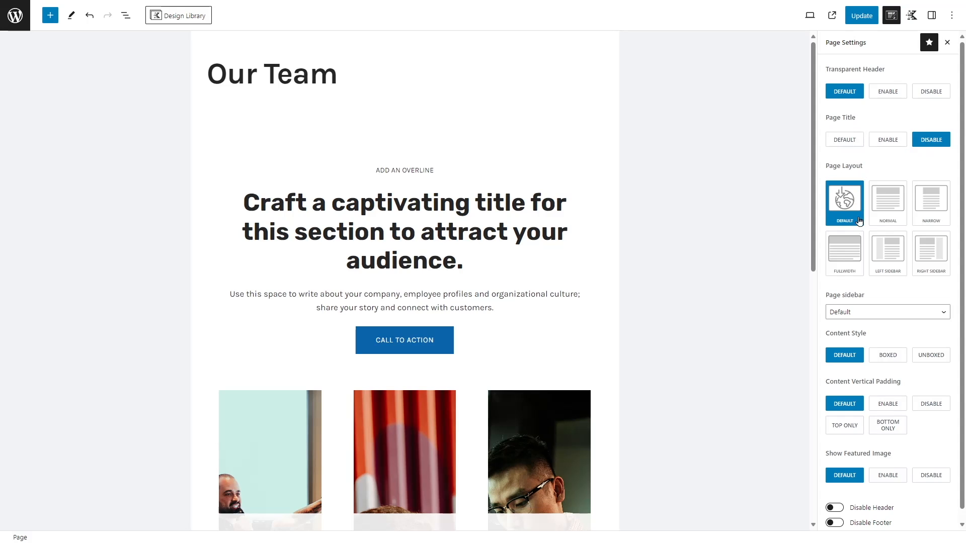
click(840, 269)
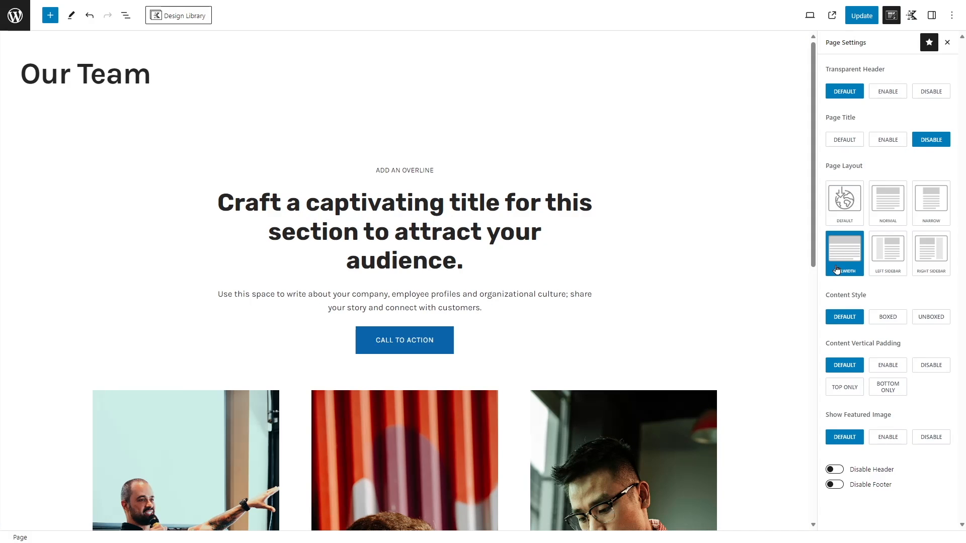
Update the Our Team page and review its revised layout on the live site
click(860, 15)
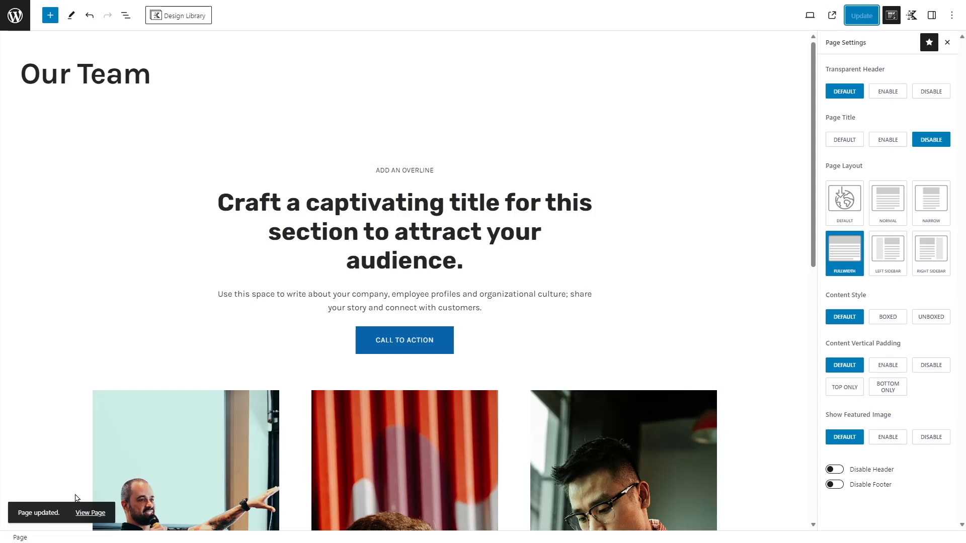
click(90, 513)
scroll(87, 385, down, 10)
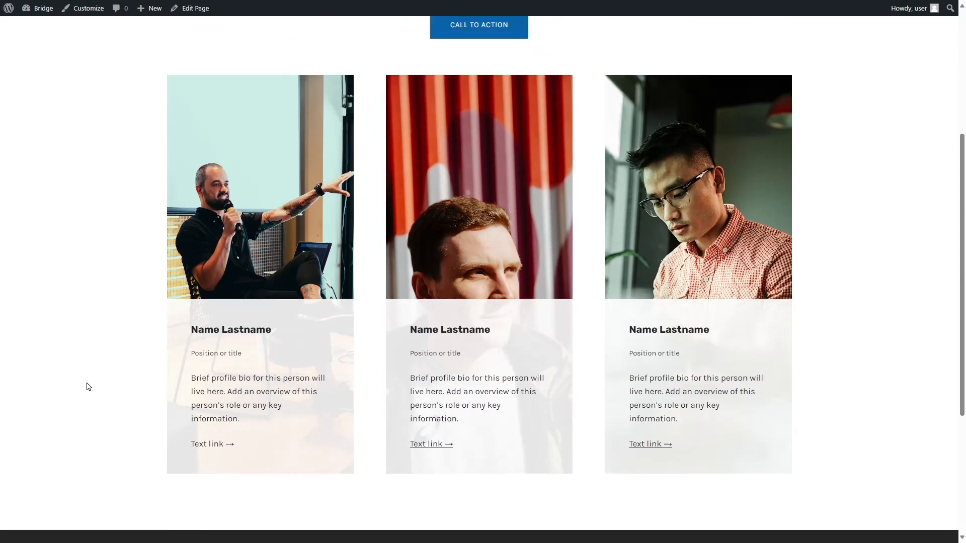
scroll(87, 386, up, 10)
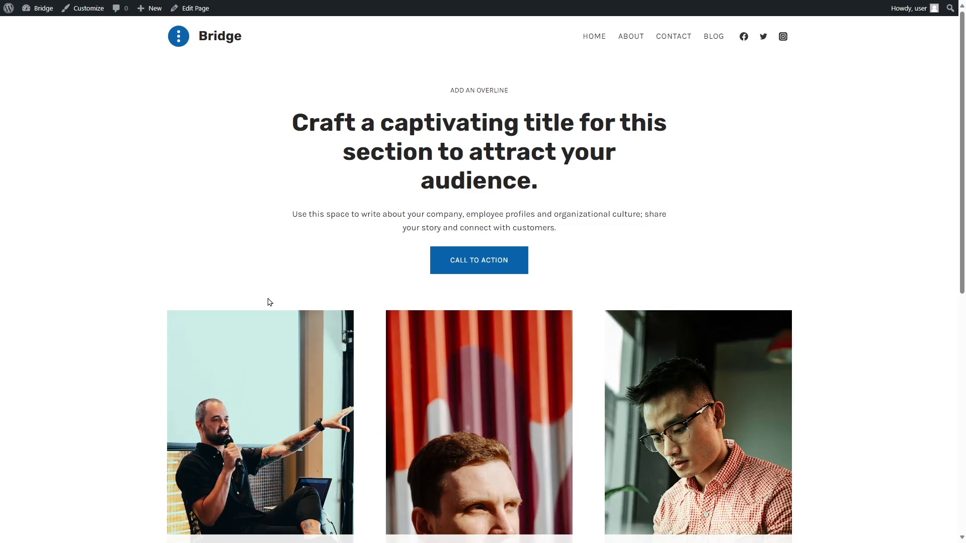
mouse_move(291, 119)
mouse_down()
mouse_move(602, 151)
mouse_move(290, 119)
mouse_up()
scroll(270, 211, down, 3)
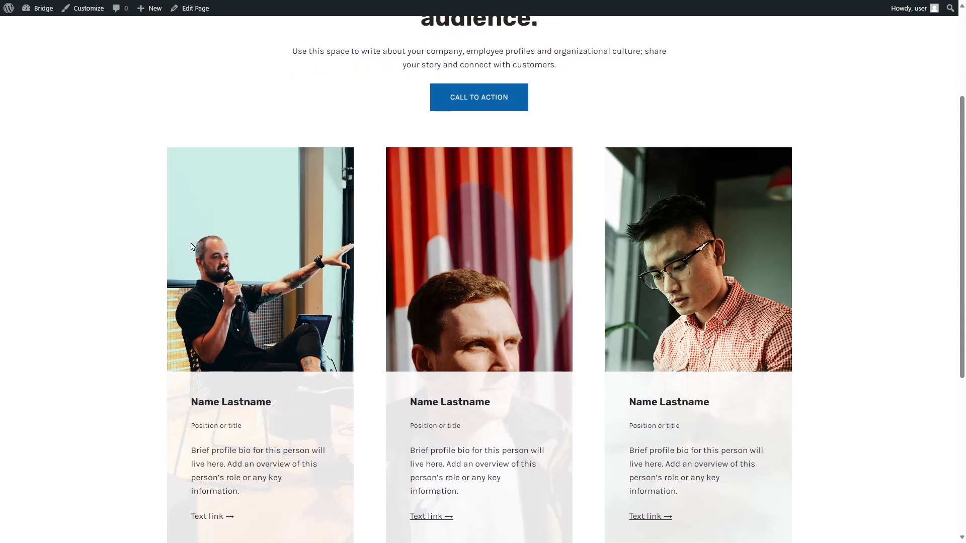
scroll(206, 277, down, 3)
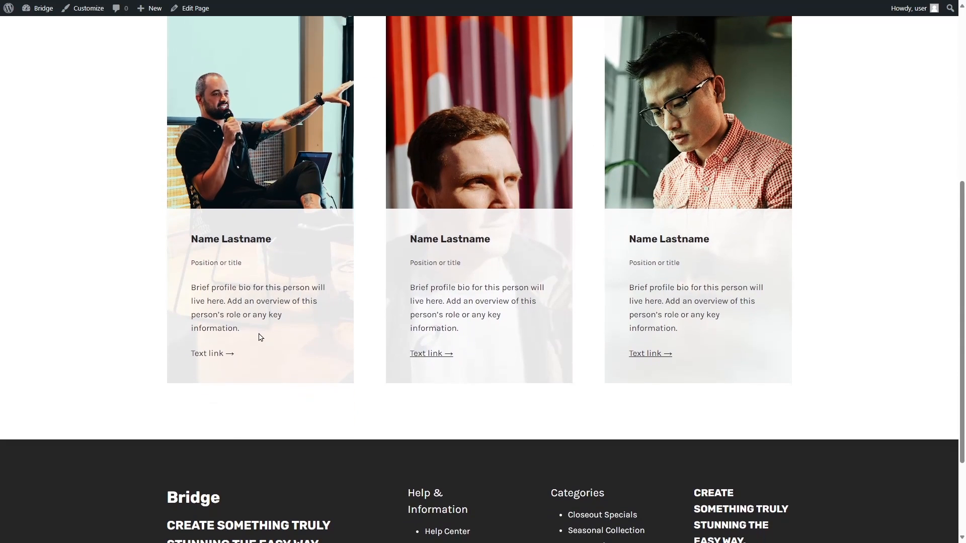
scroll(260, 332, up, 6)
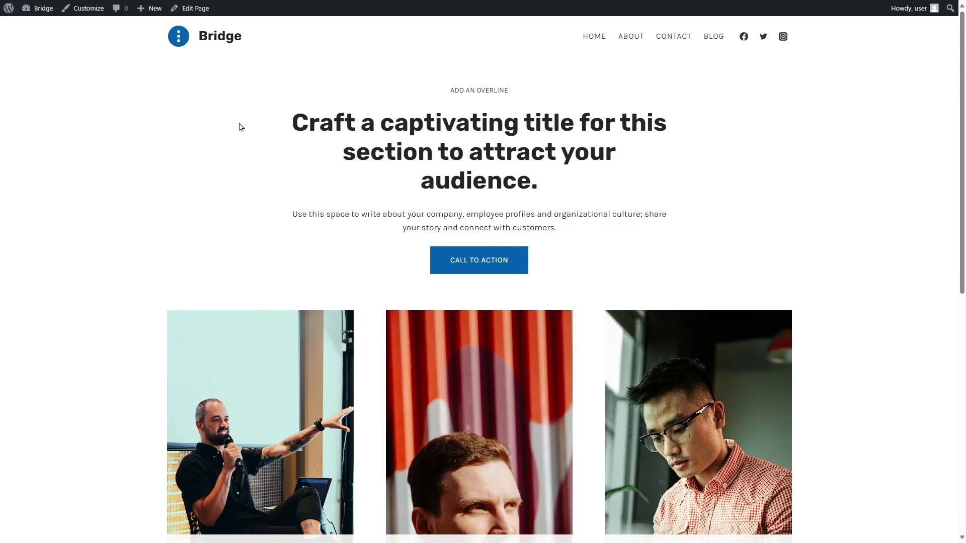
Open the site's Home page and look through its sections, from the welcome banner to the impact metrics
click(591, 37)
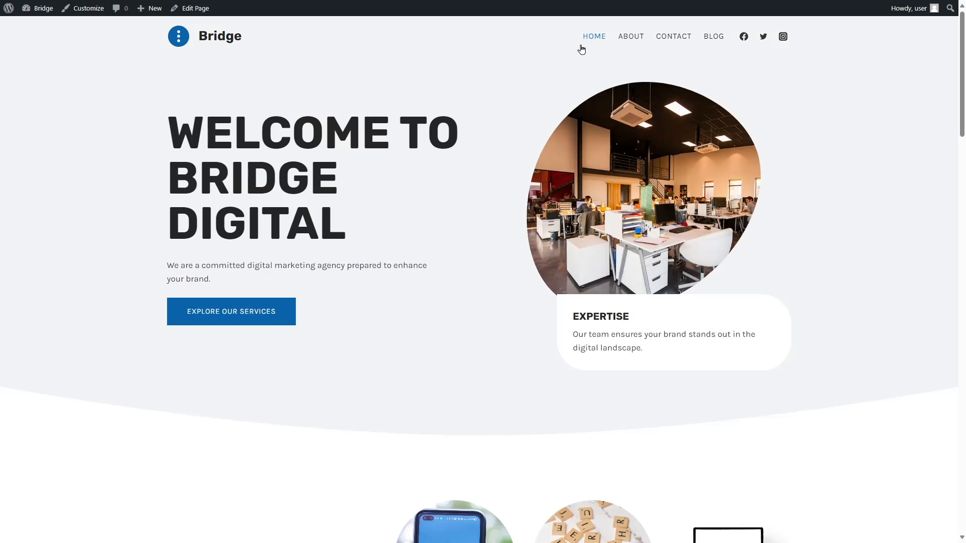
scroll(389, 133, down, 8)
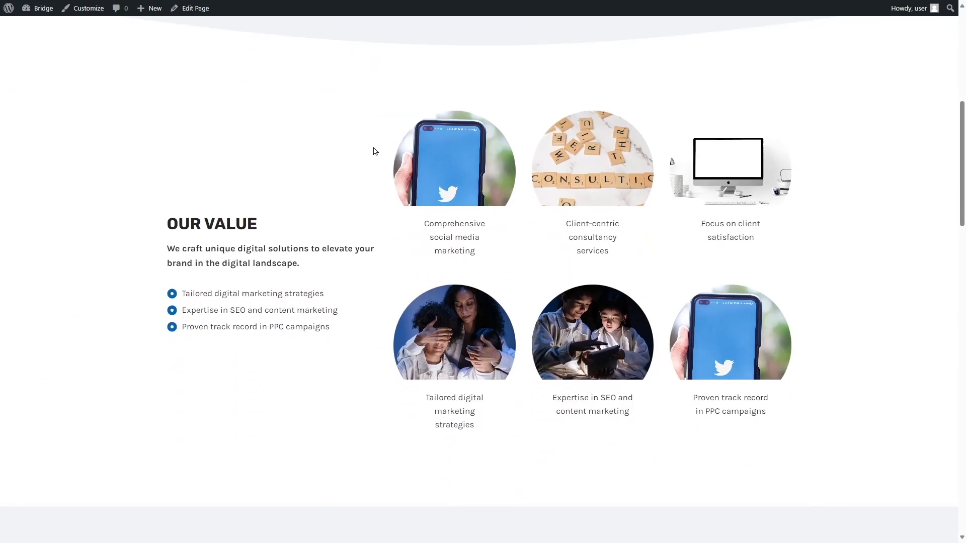
scroll(375, 151, up, 8)
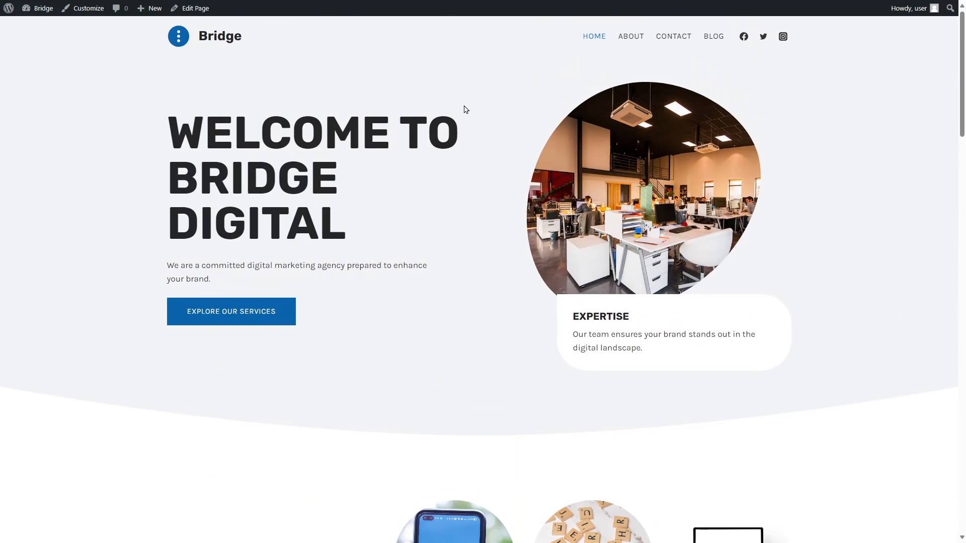
scroll(250, 146, down, 15)
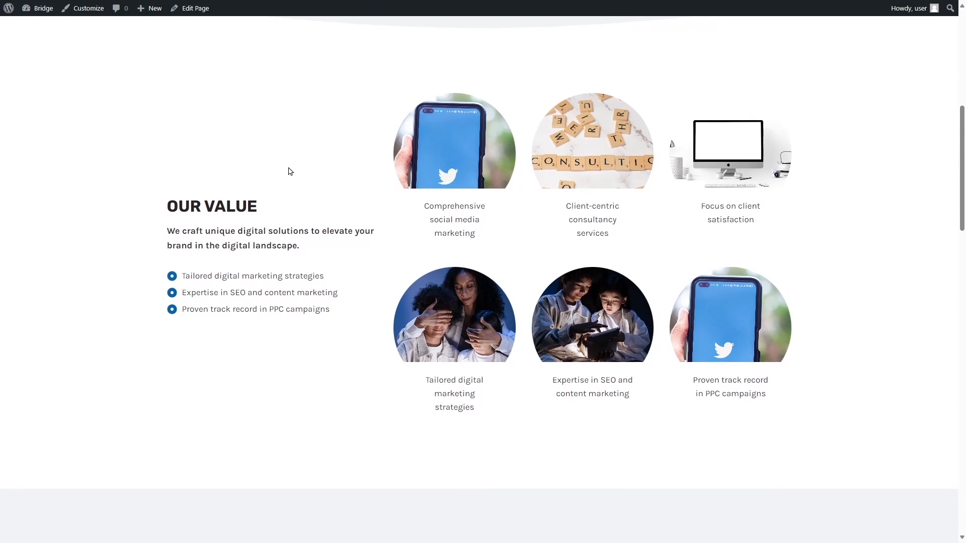
scroll(755, 308, down, 5)
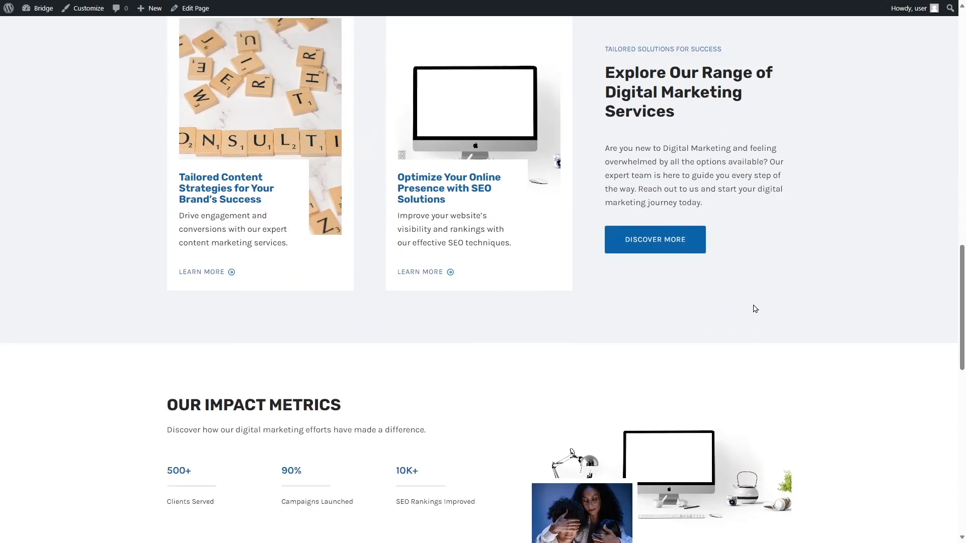